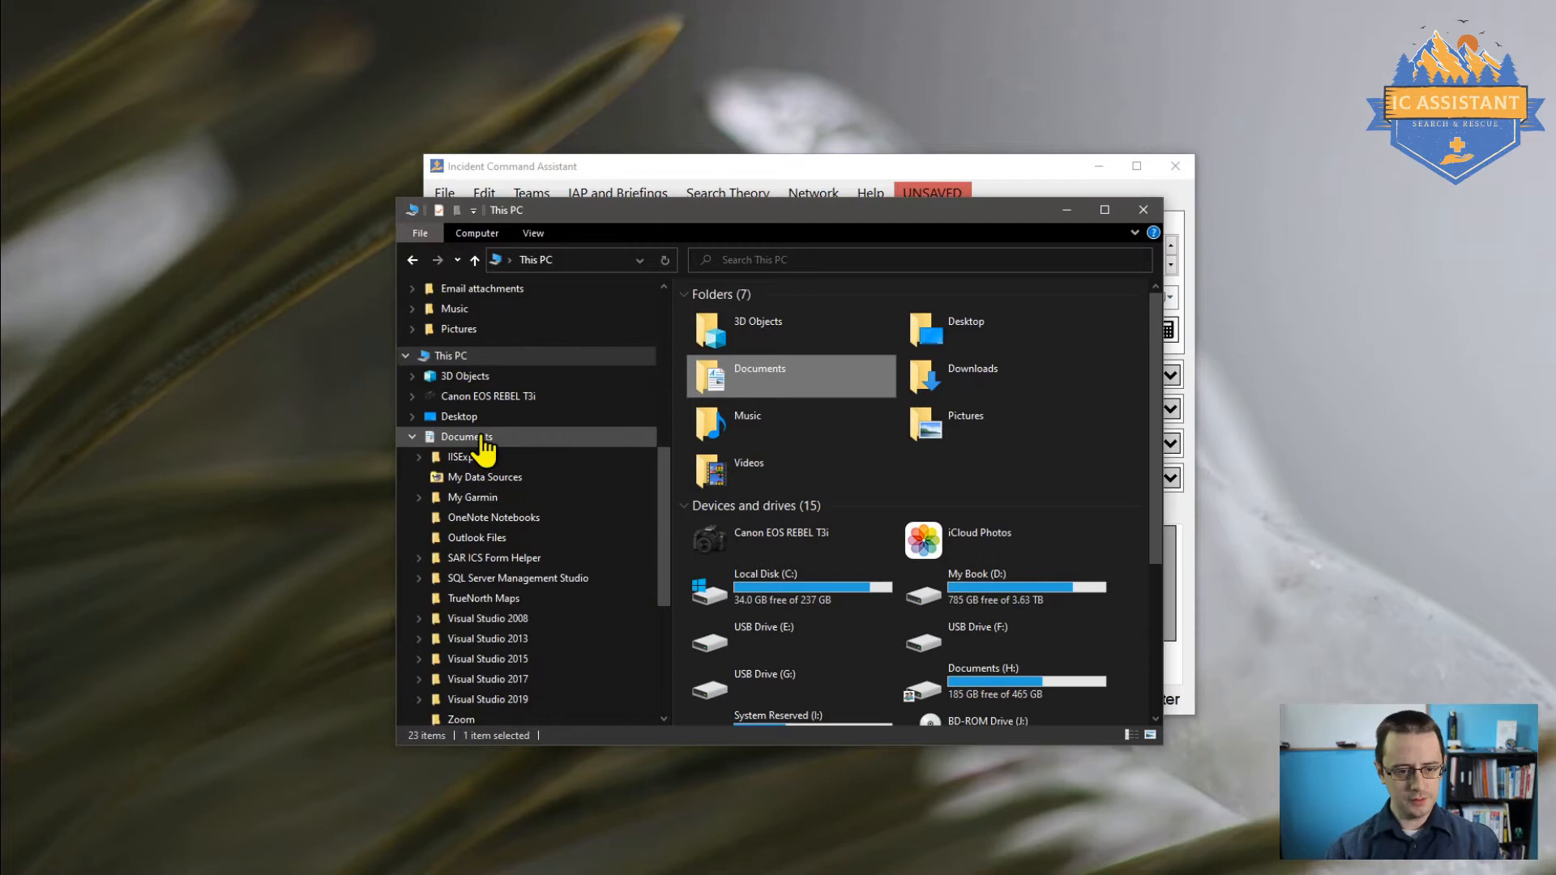
Look up the saved files, including mySARICSHelper.xml, in the SAR ICS Form Helper folder under Documents, and minimize the file window
left_click(778, 401)
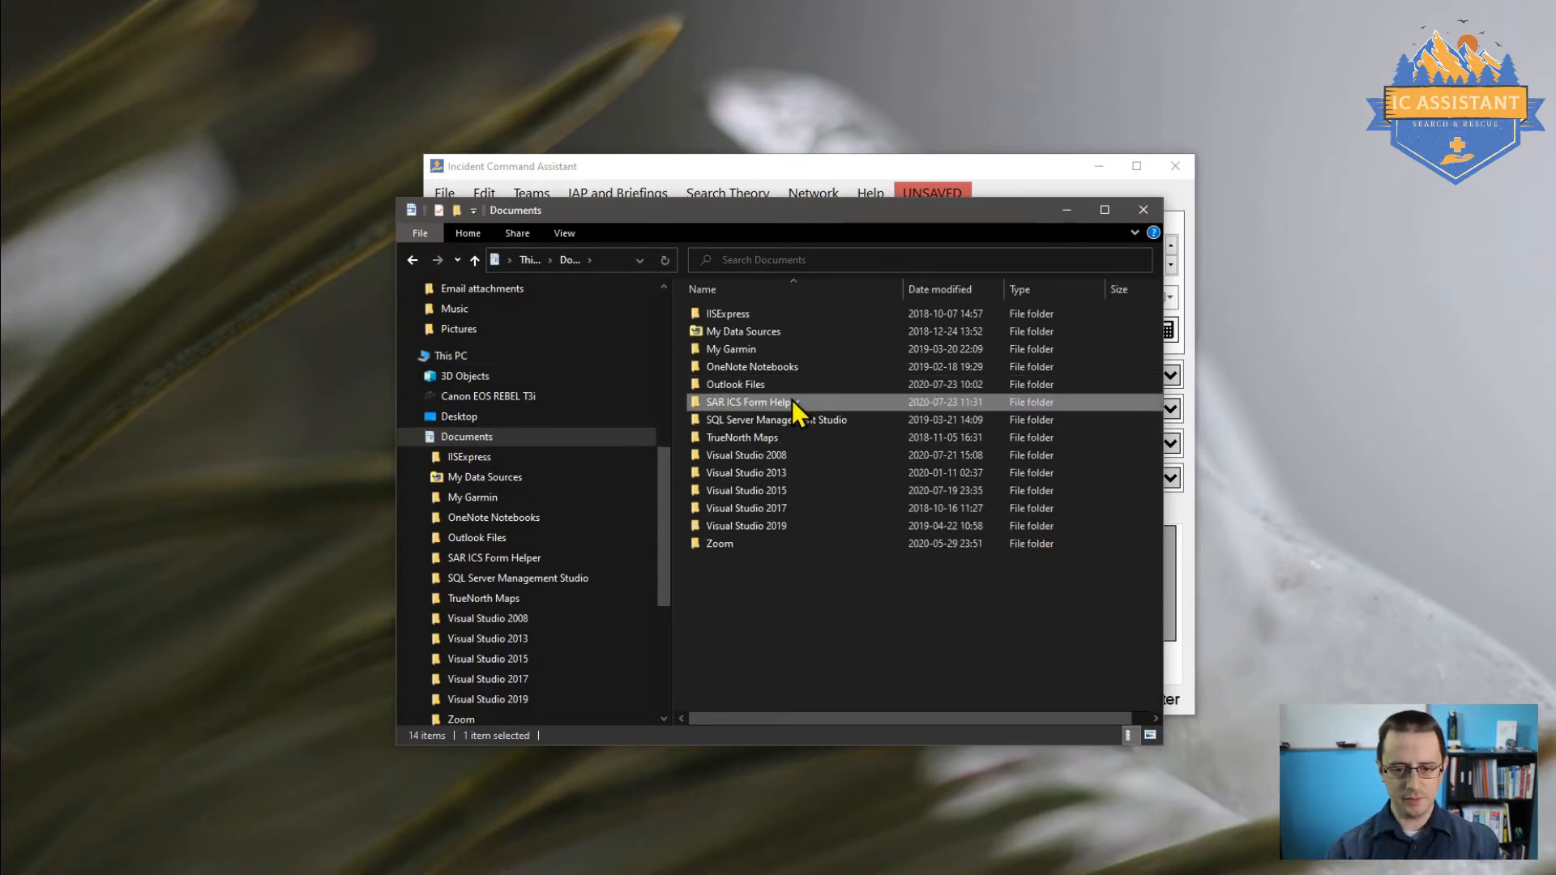
double_click(791, 401)
left_click(807, 351)
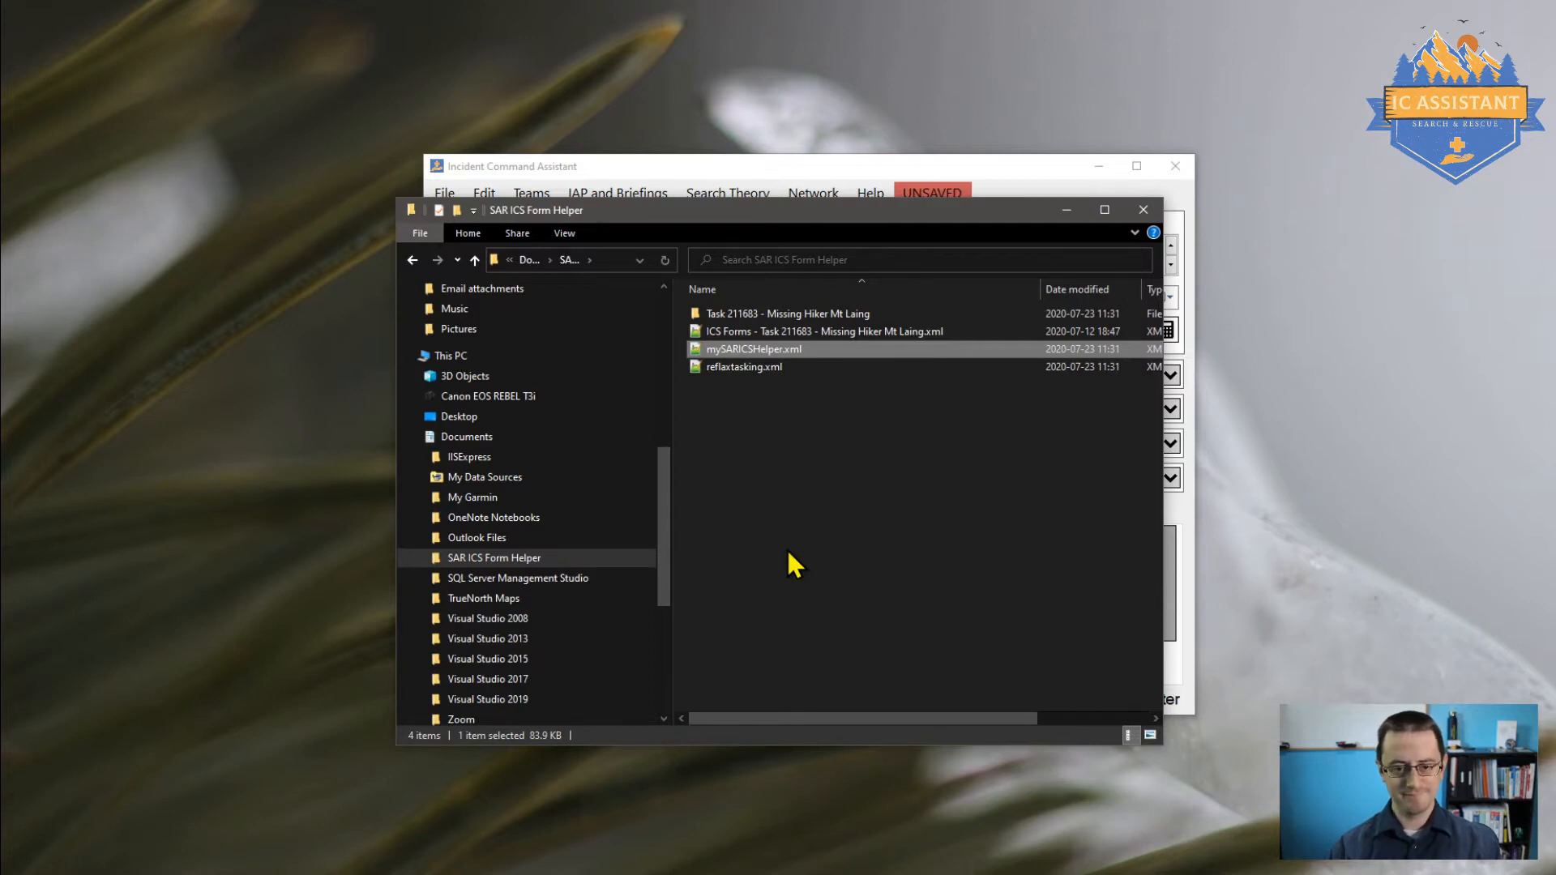
left_click(1064, 212)
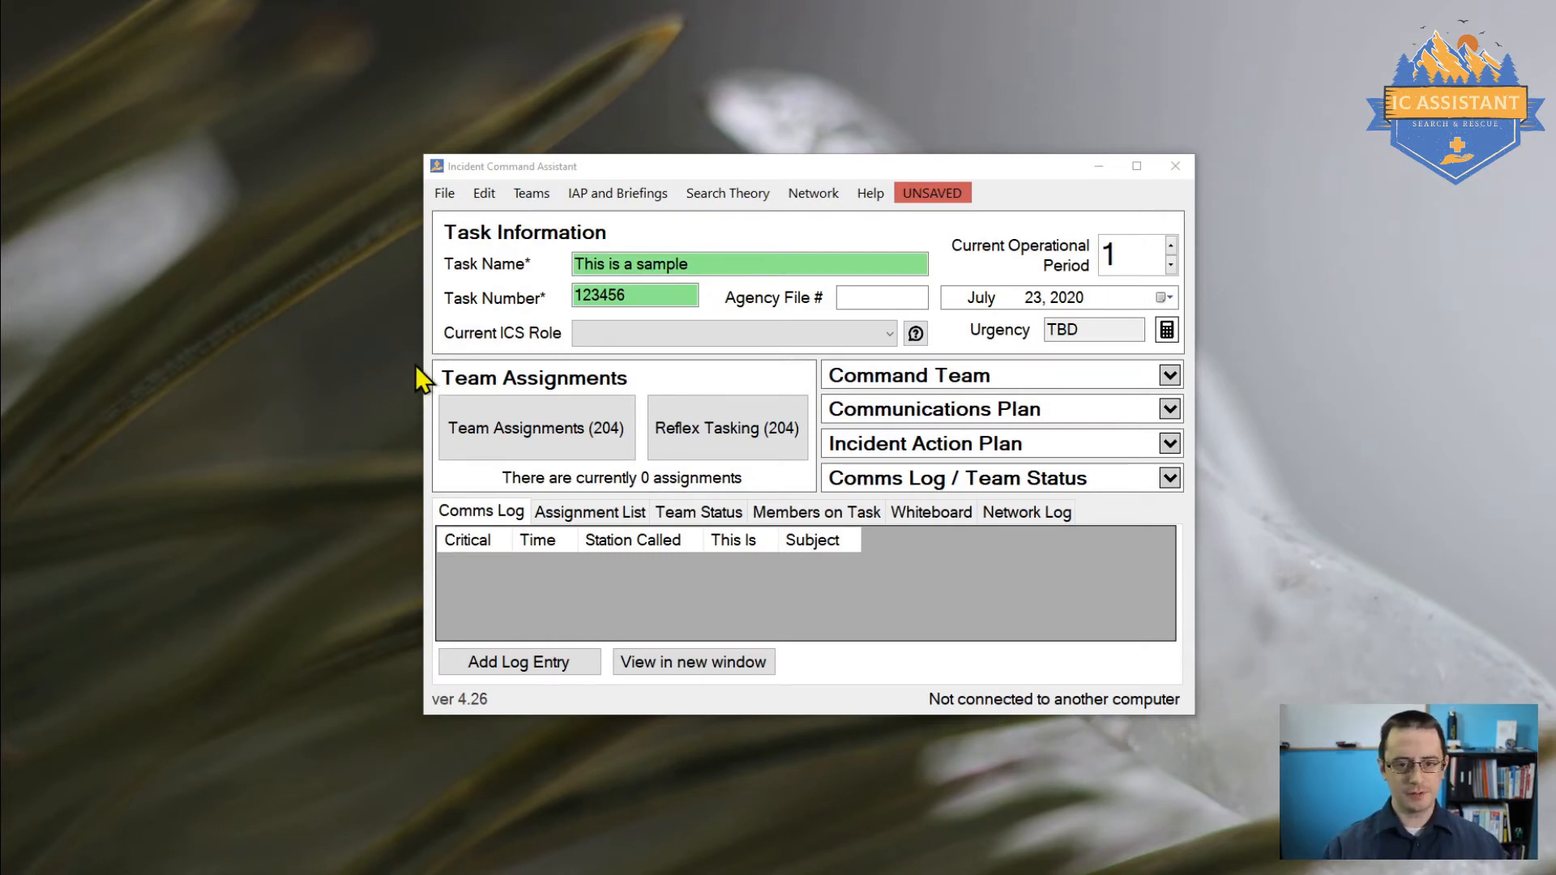
In the general options, set the default primary channel to RAD1 (Radio) and the repeater to REP-A (Repeater)
left_click(488, 191)
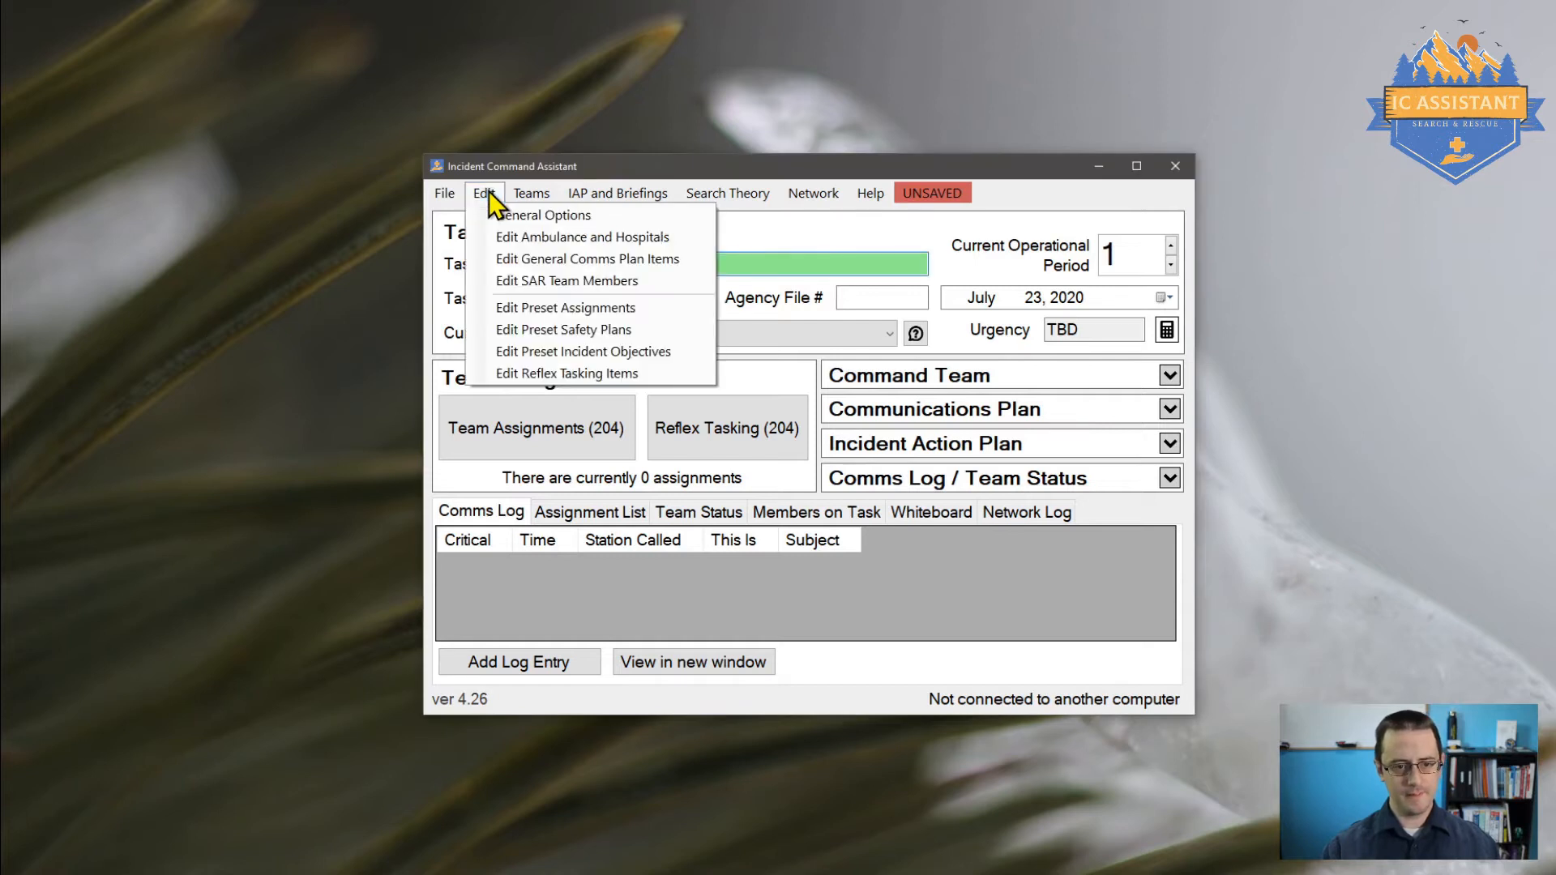
left_click(516, 230)
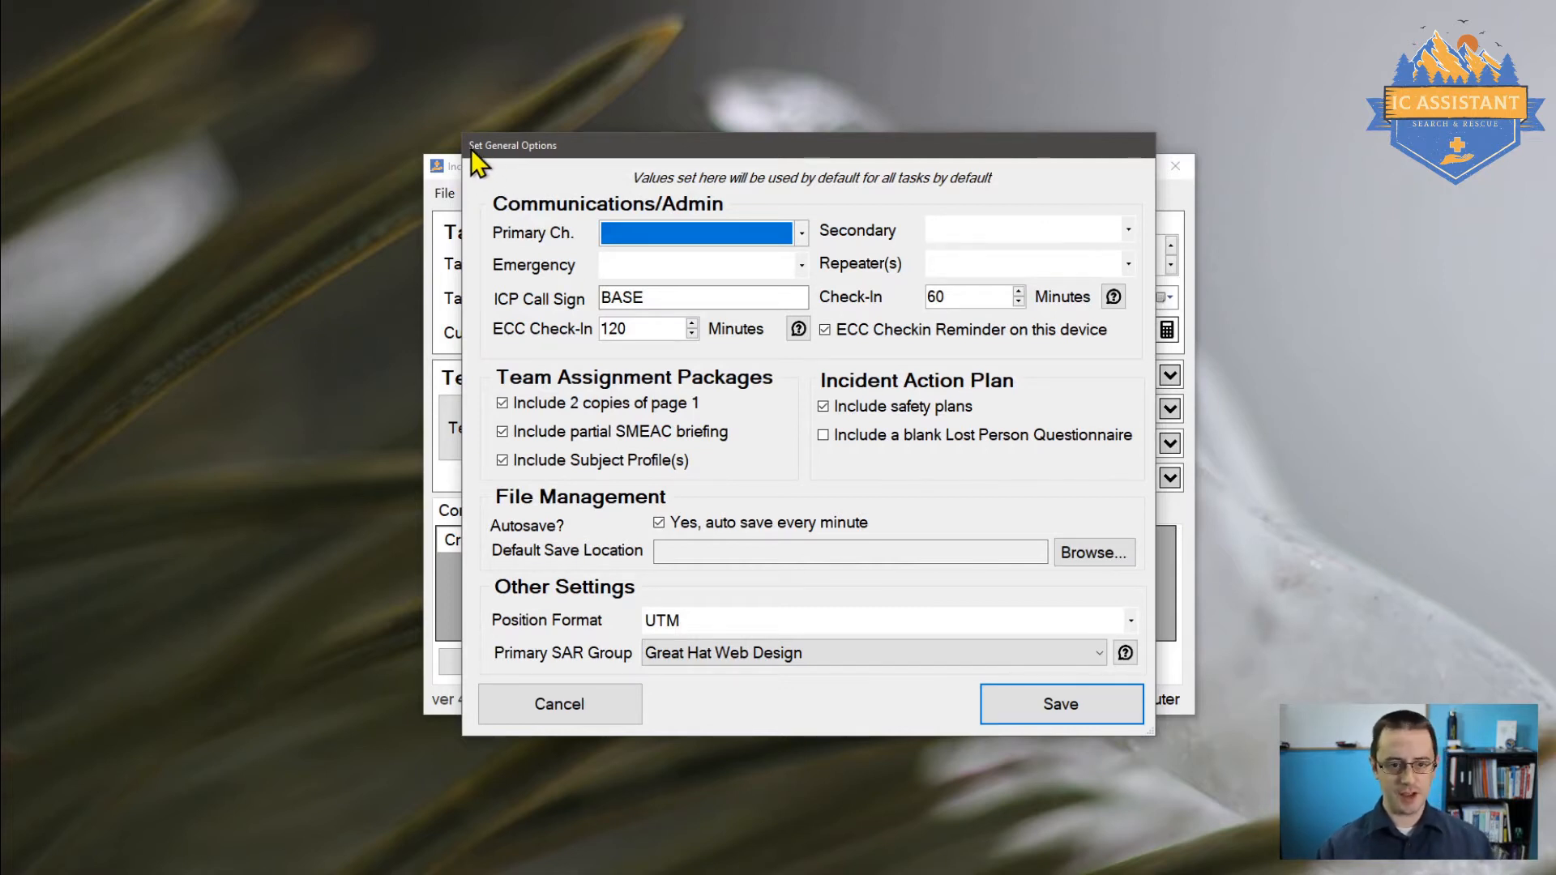
left_click(658, 236)
left_click(648, 278)
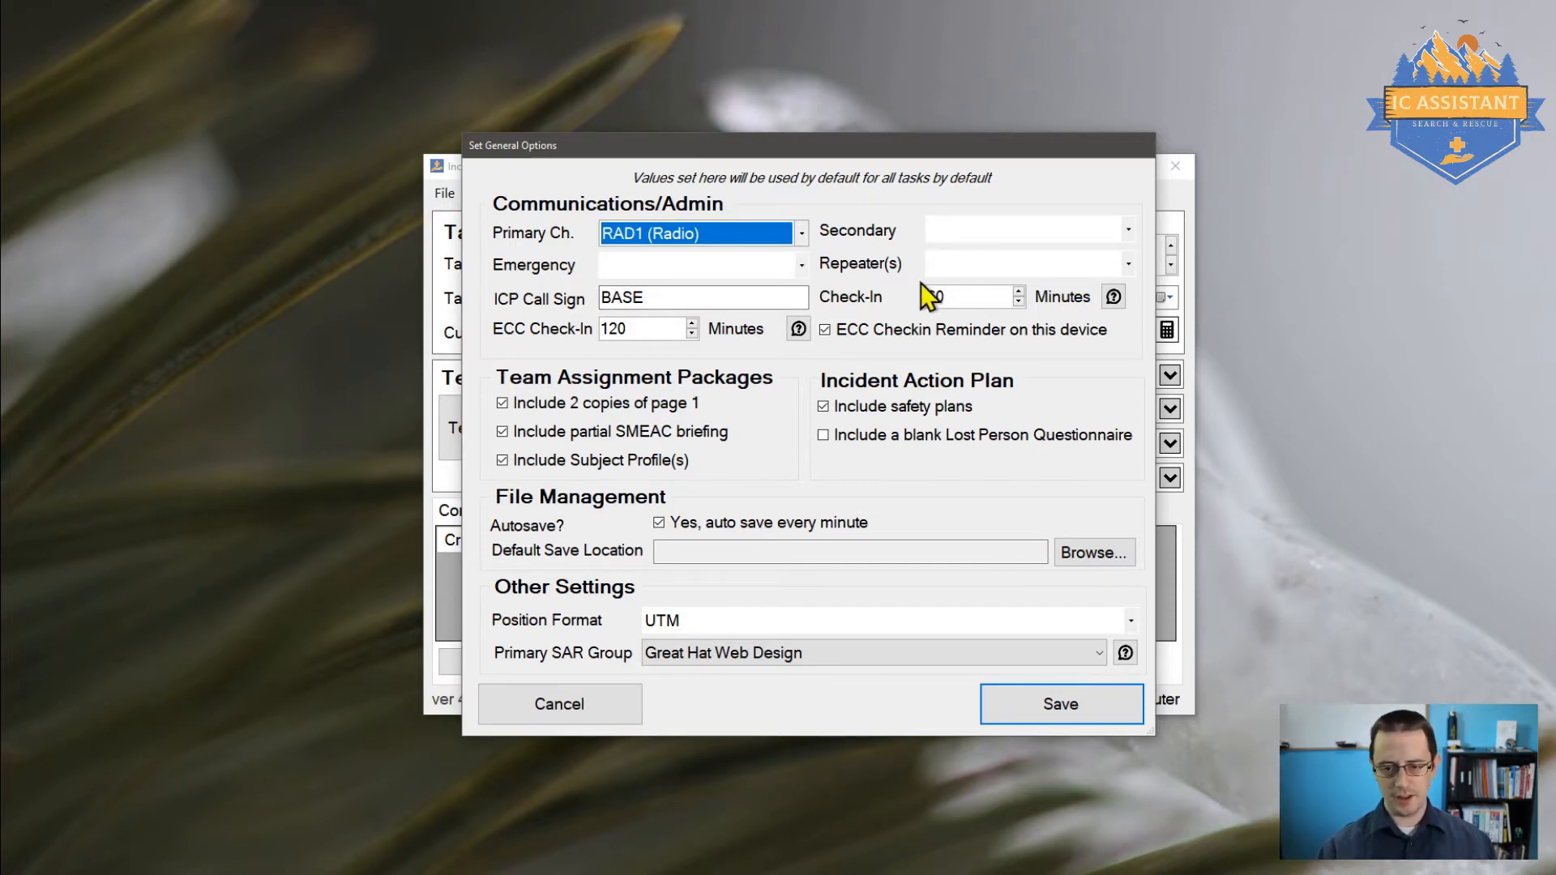
left_click(981, 266)
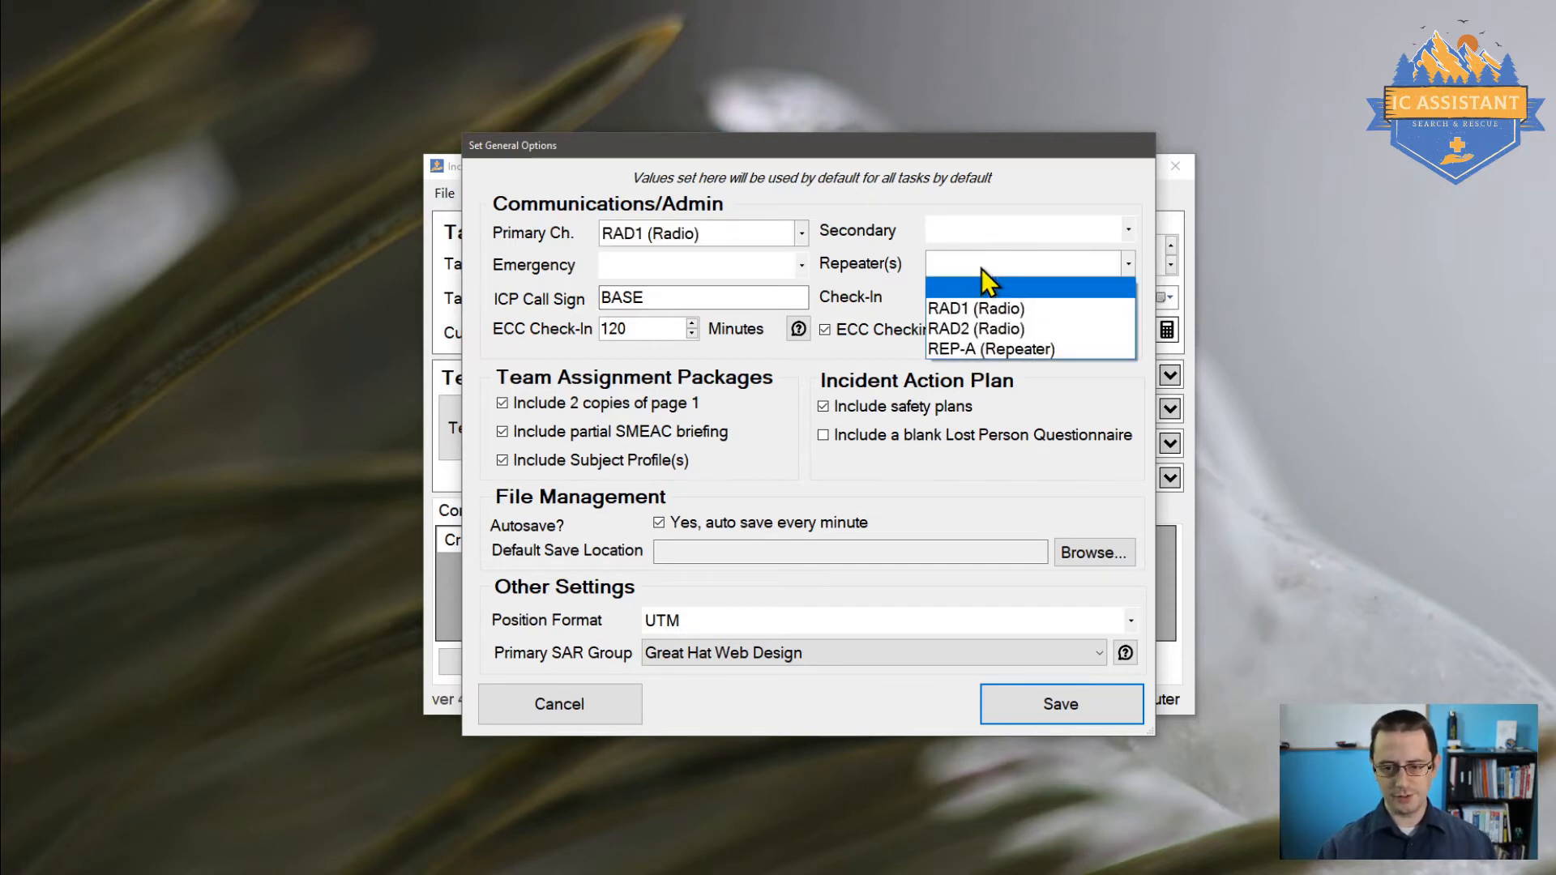
left_click(1010, 349)
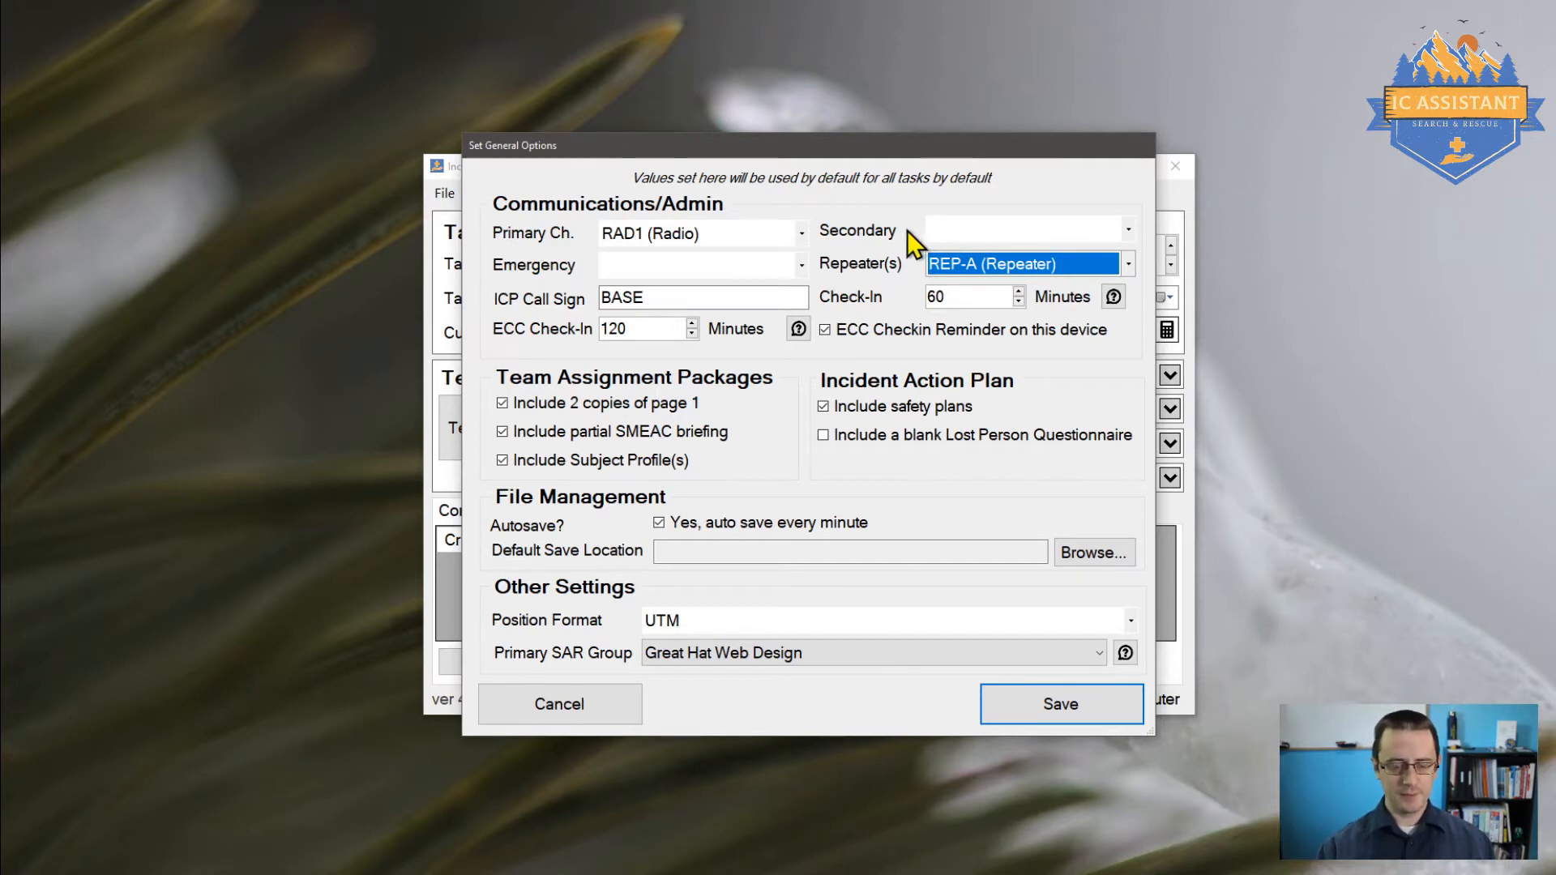
Review the default ICP call sign, the team check-in interval and the ECC check-in interval in the general options
left_click_drag(713, 297, 583, 278)
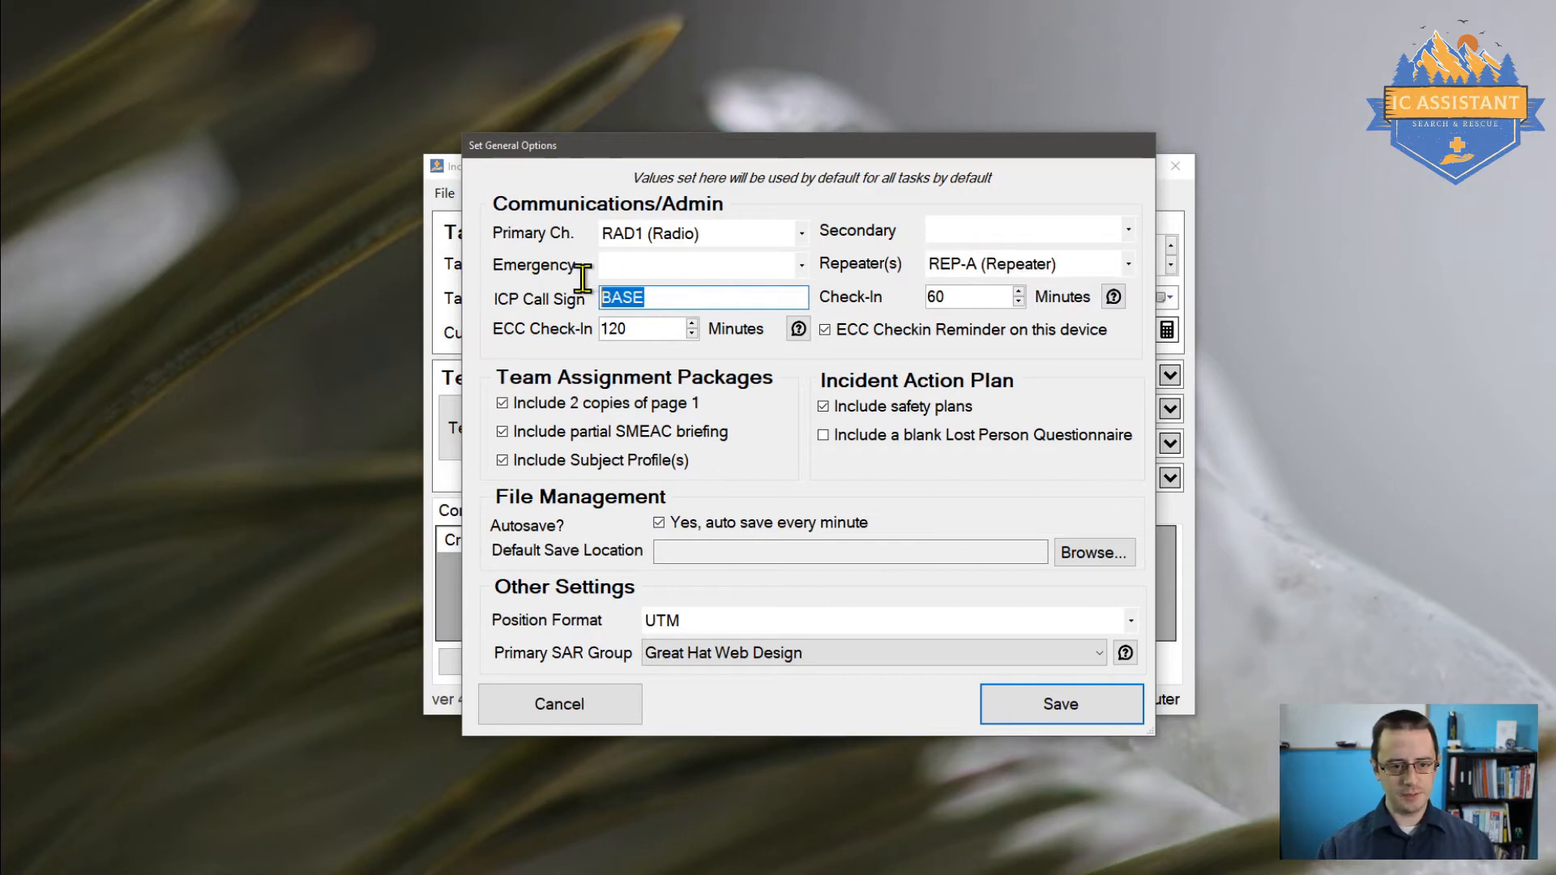
left_click(685, 295)
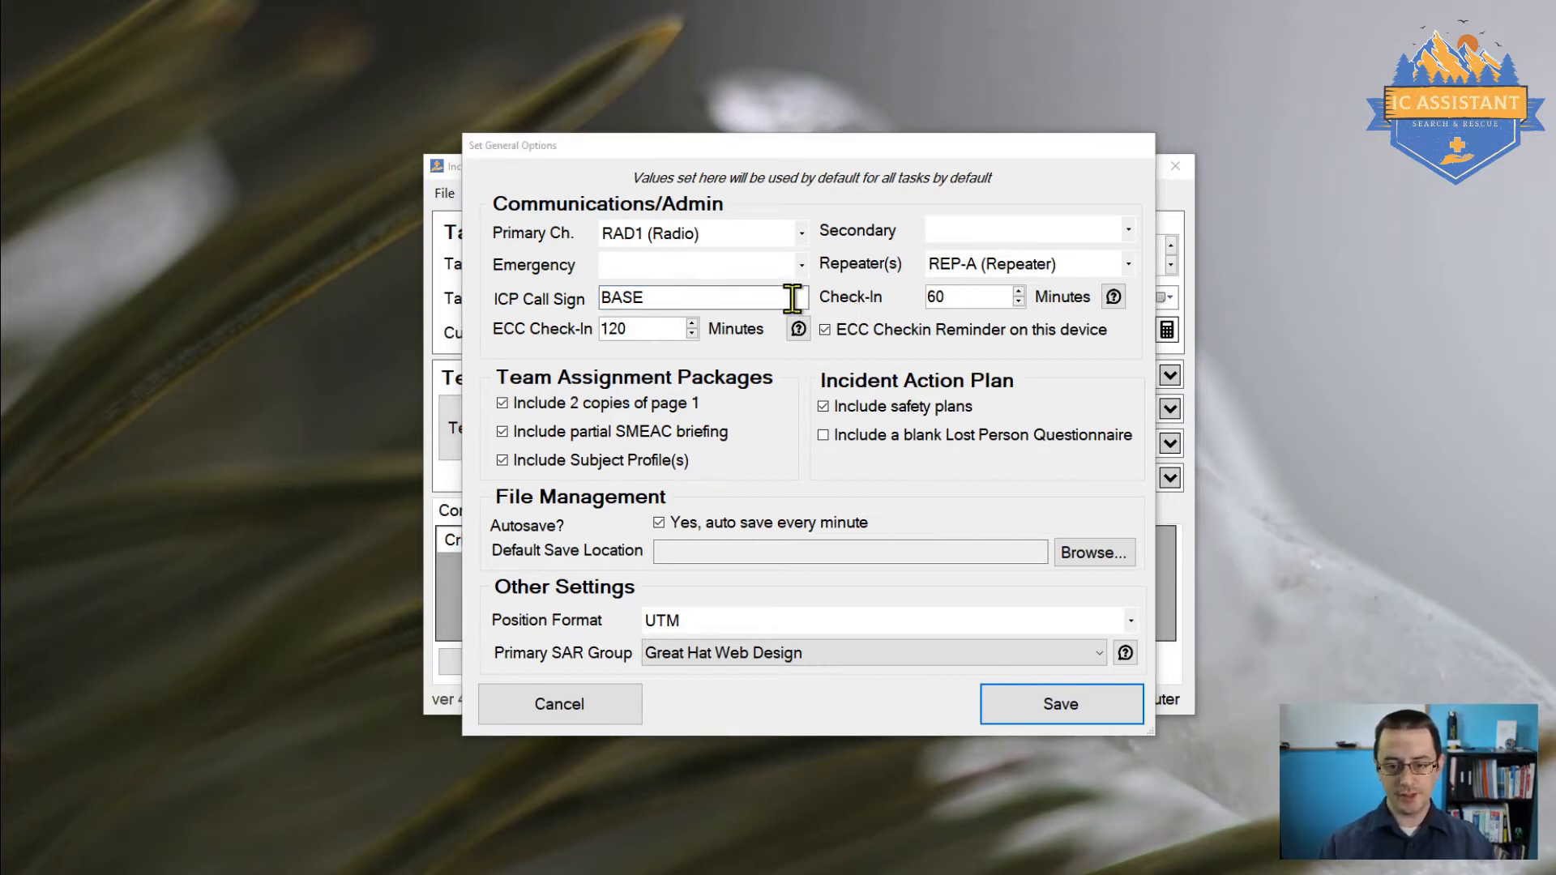
left_click_drag(970, 297, 911, 304)
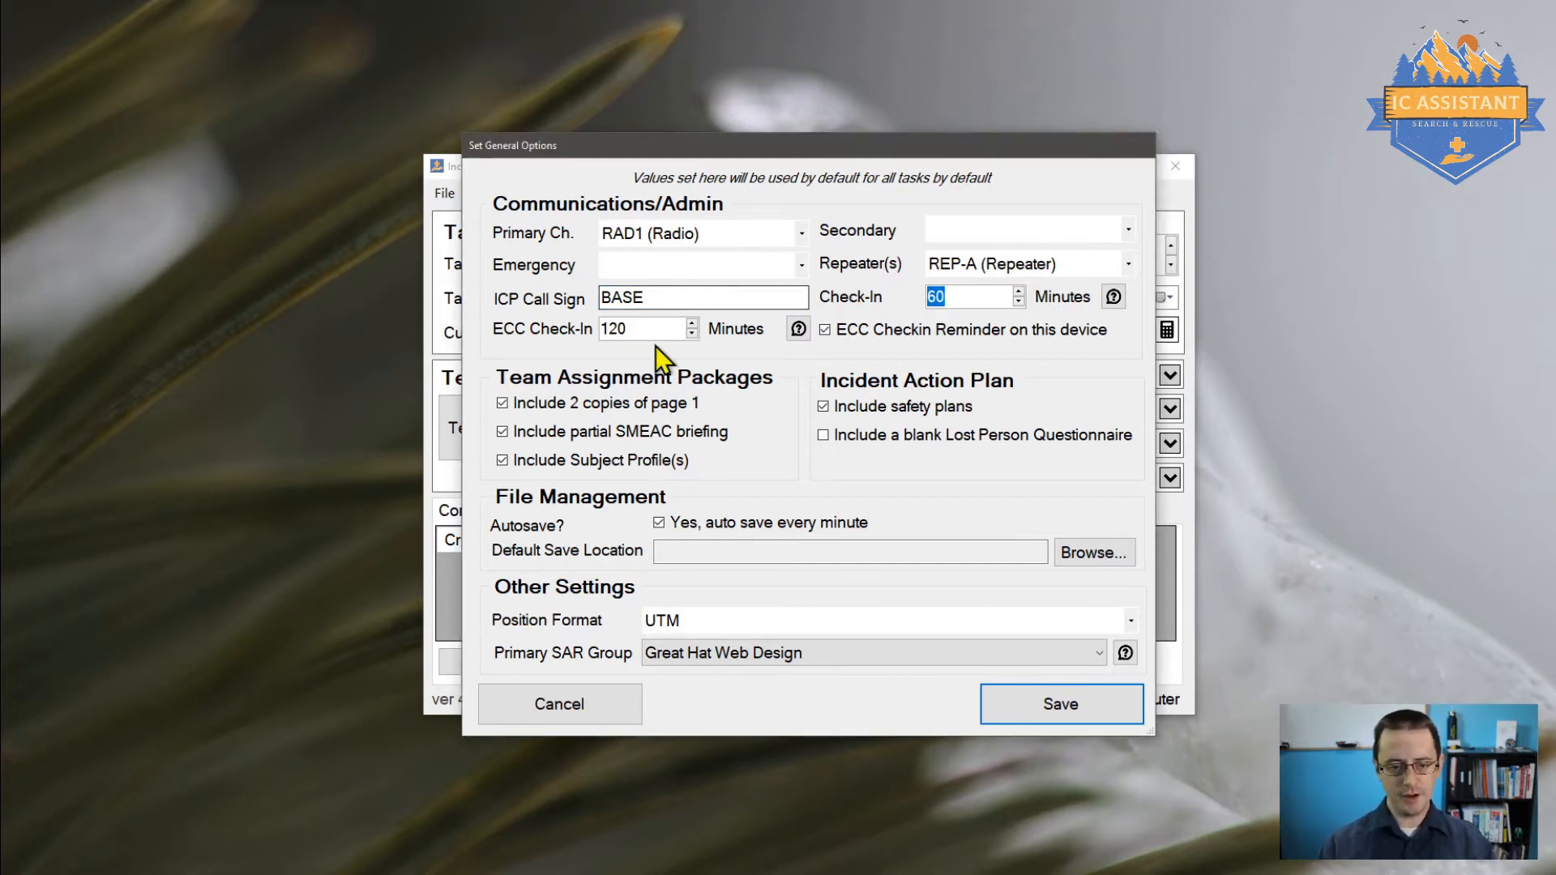
left_click_drag(647, 332, 584, 340)
left_click(969, 297)
double_click(975, 296)
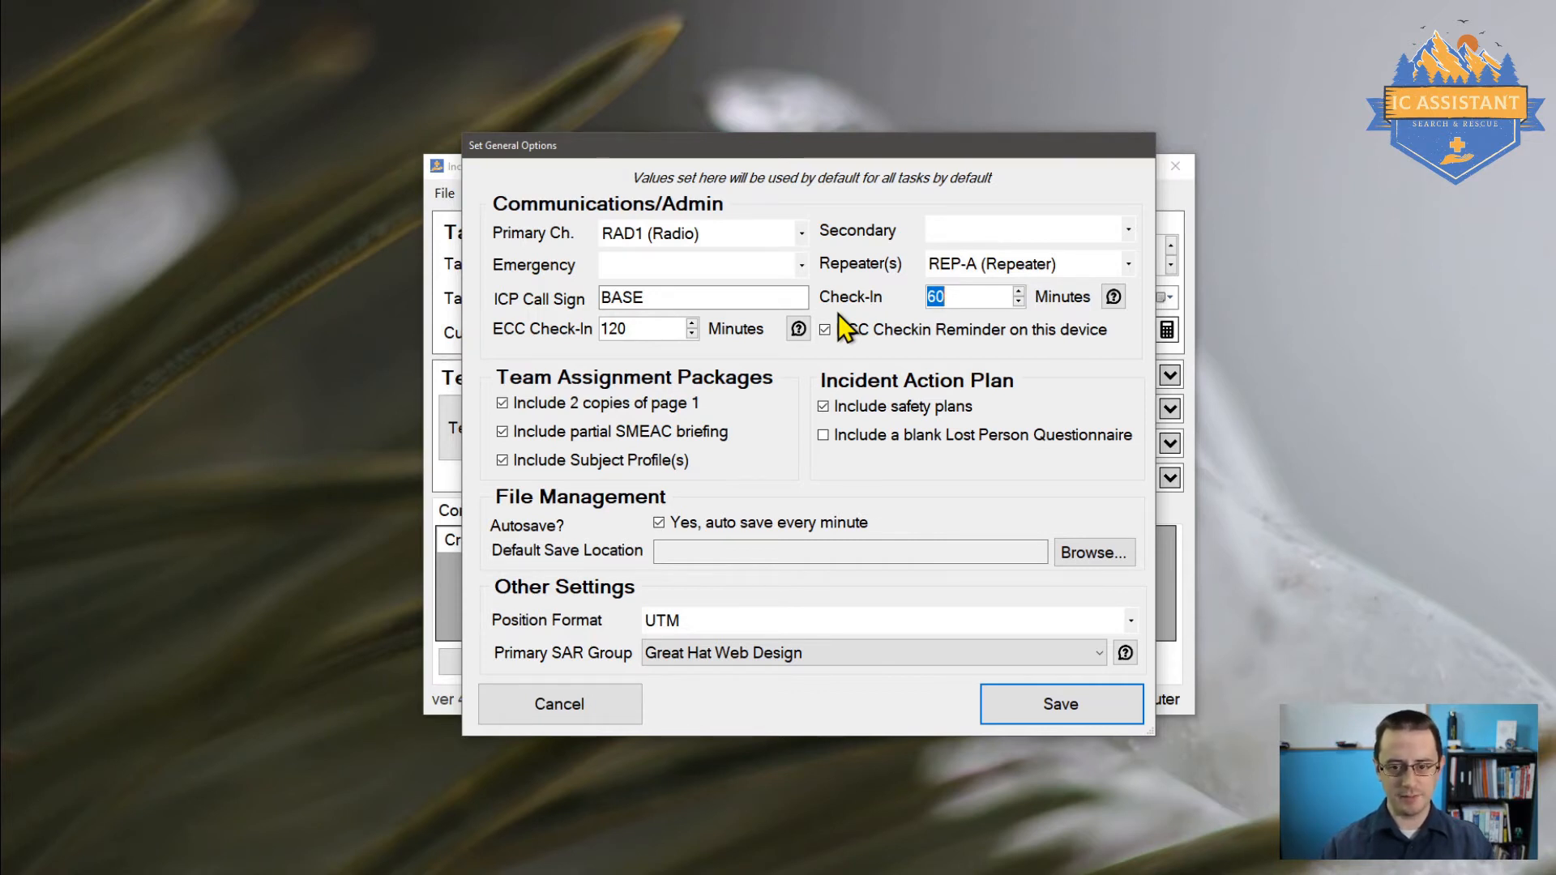
left_click_drag(652, 338, 599, 333)
left_click(633, 330)
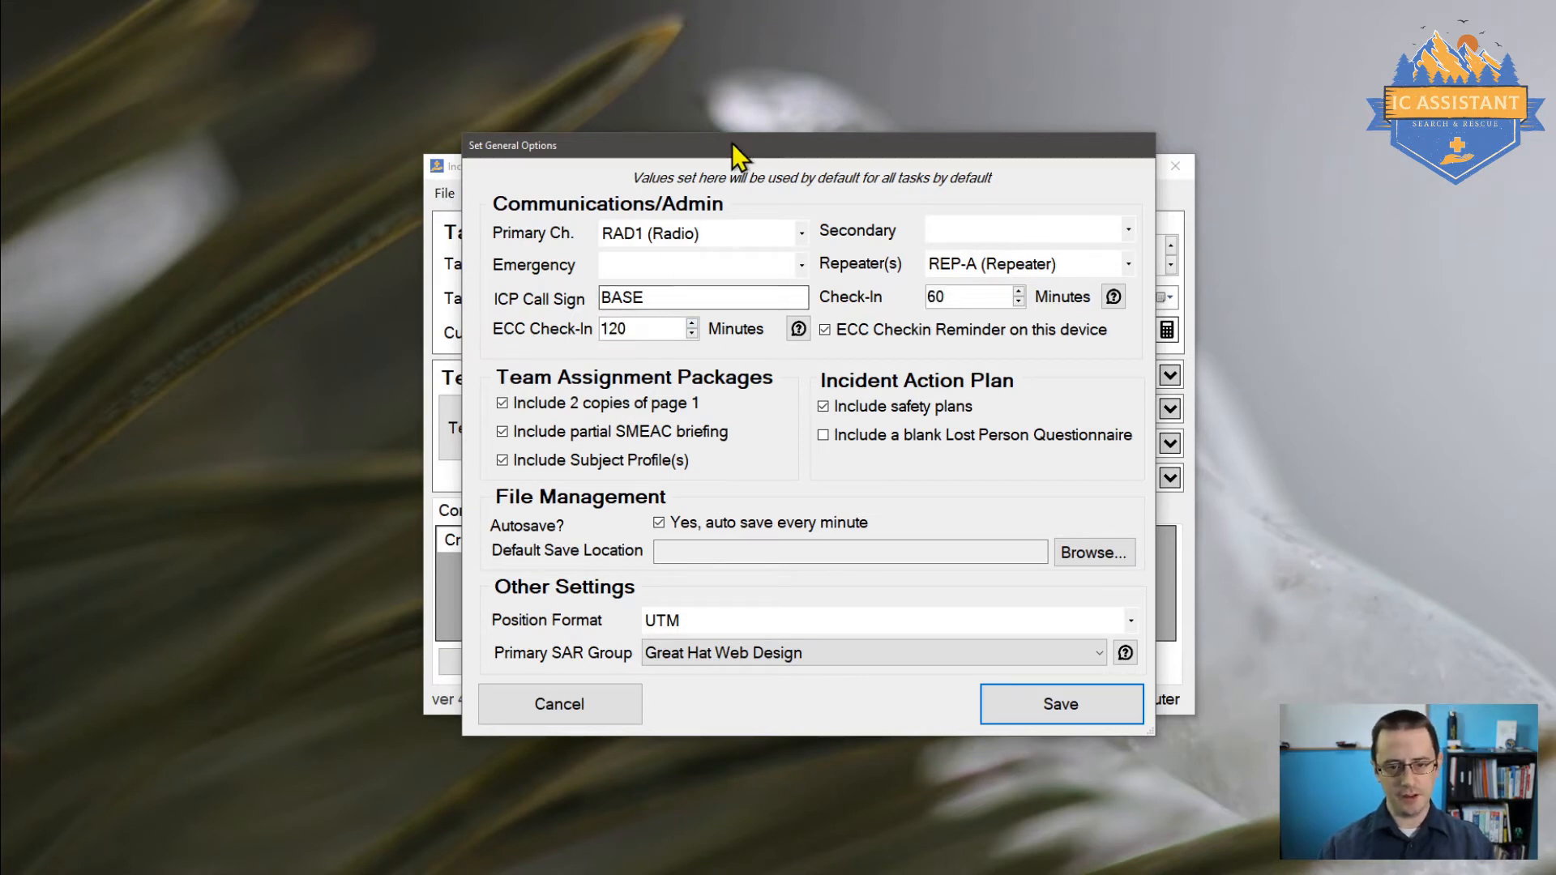
left_click_drag(732, 143, 316, 111)
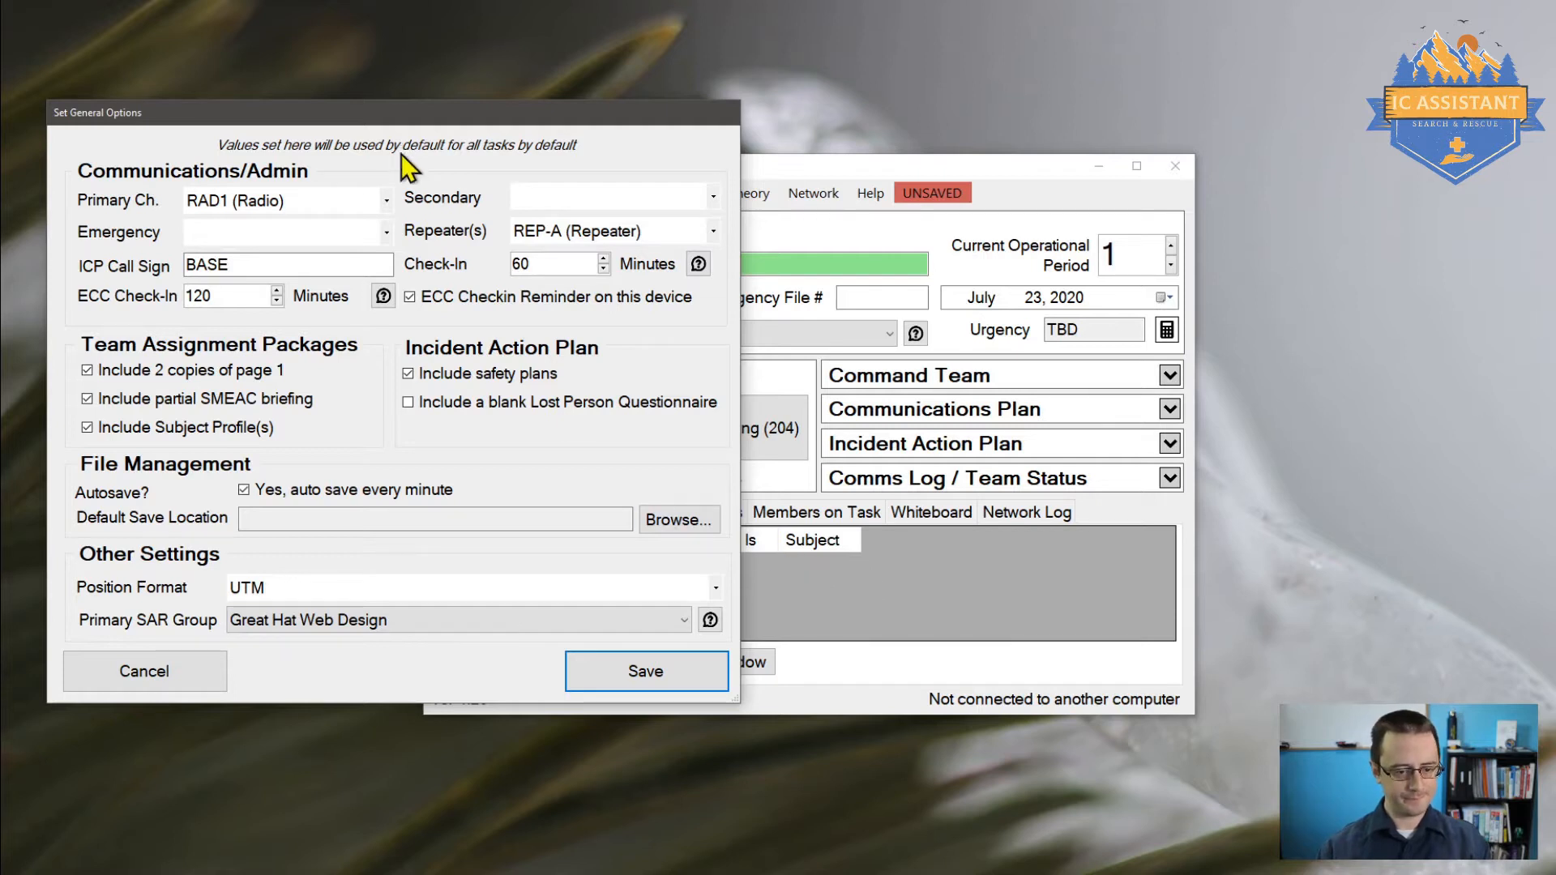
left_click_drag(392, 111, 795, 128)
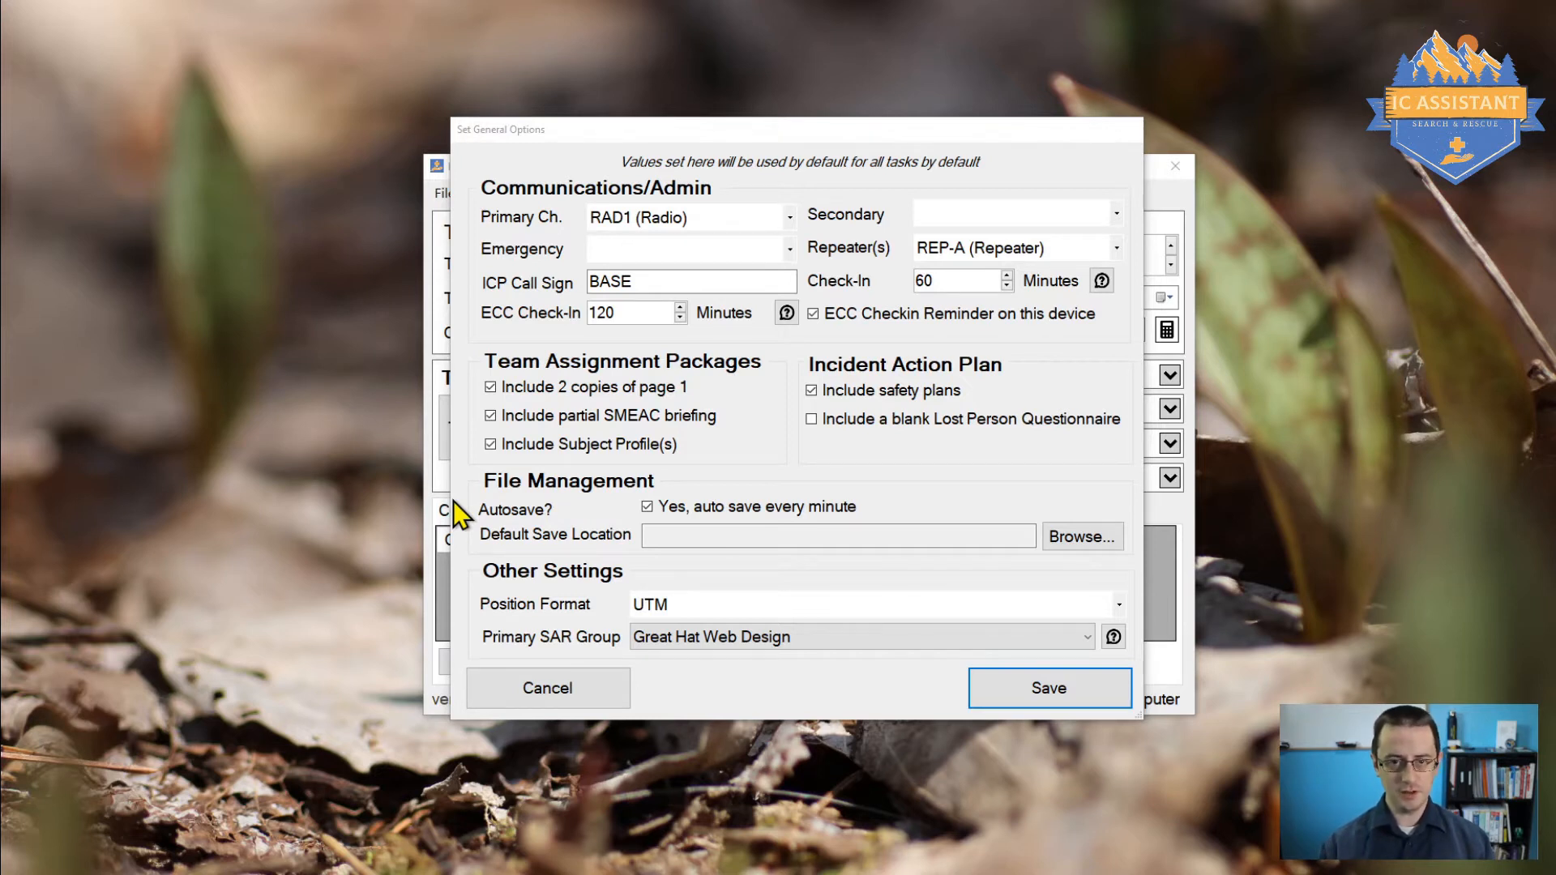
Keep UTM as the position format and Great Hat Web Design as the primary SAR group, and save the general options
left_click(747, 600)
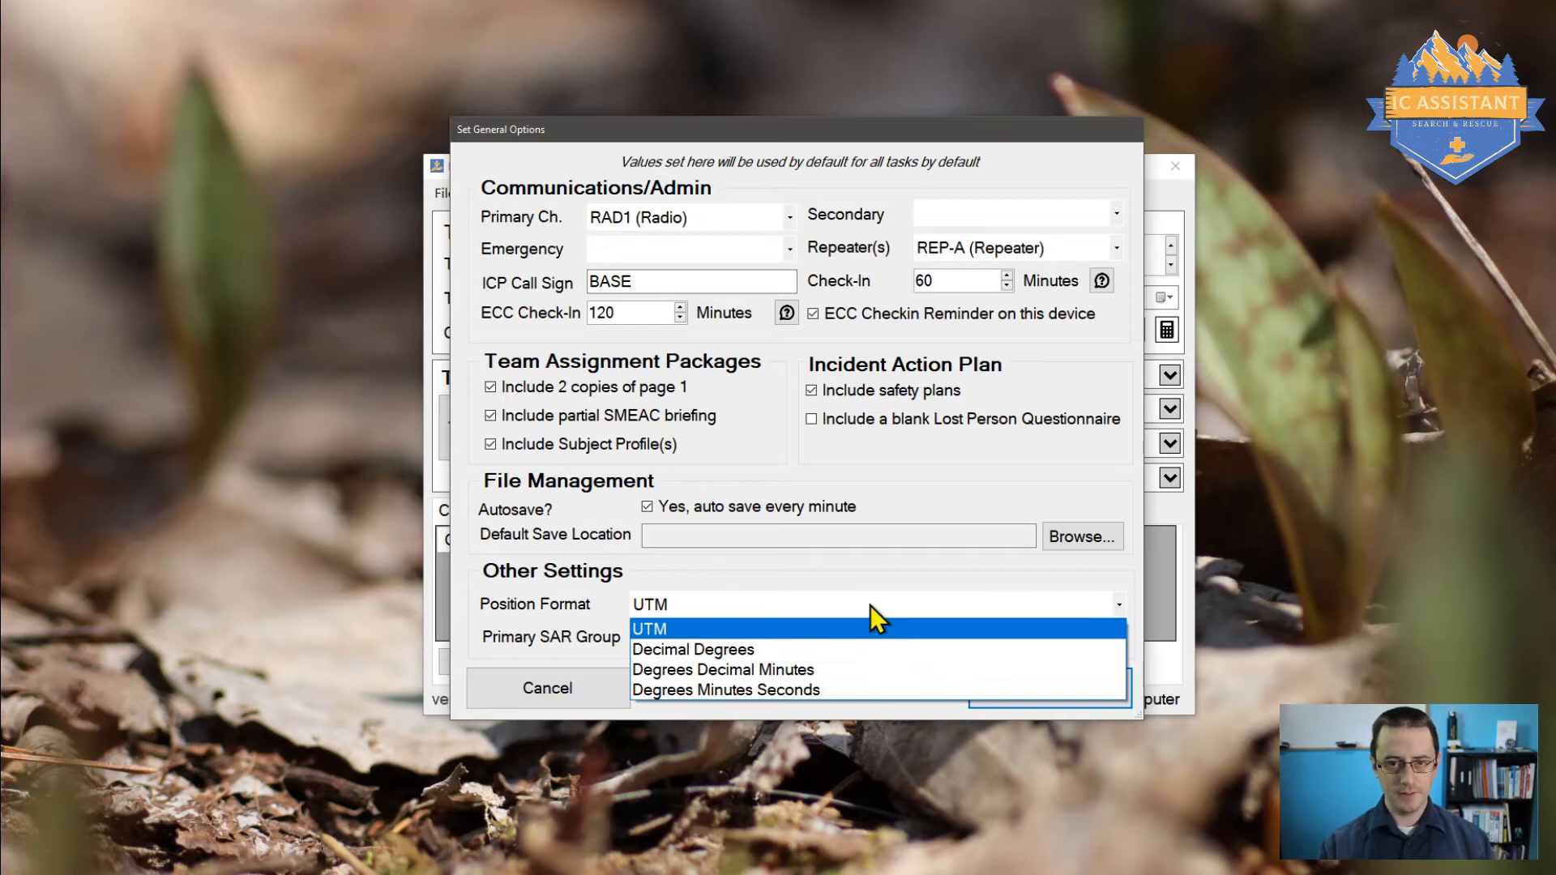
left_click(870, 606)
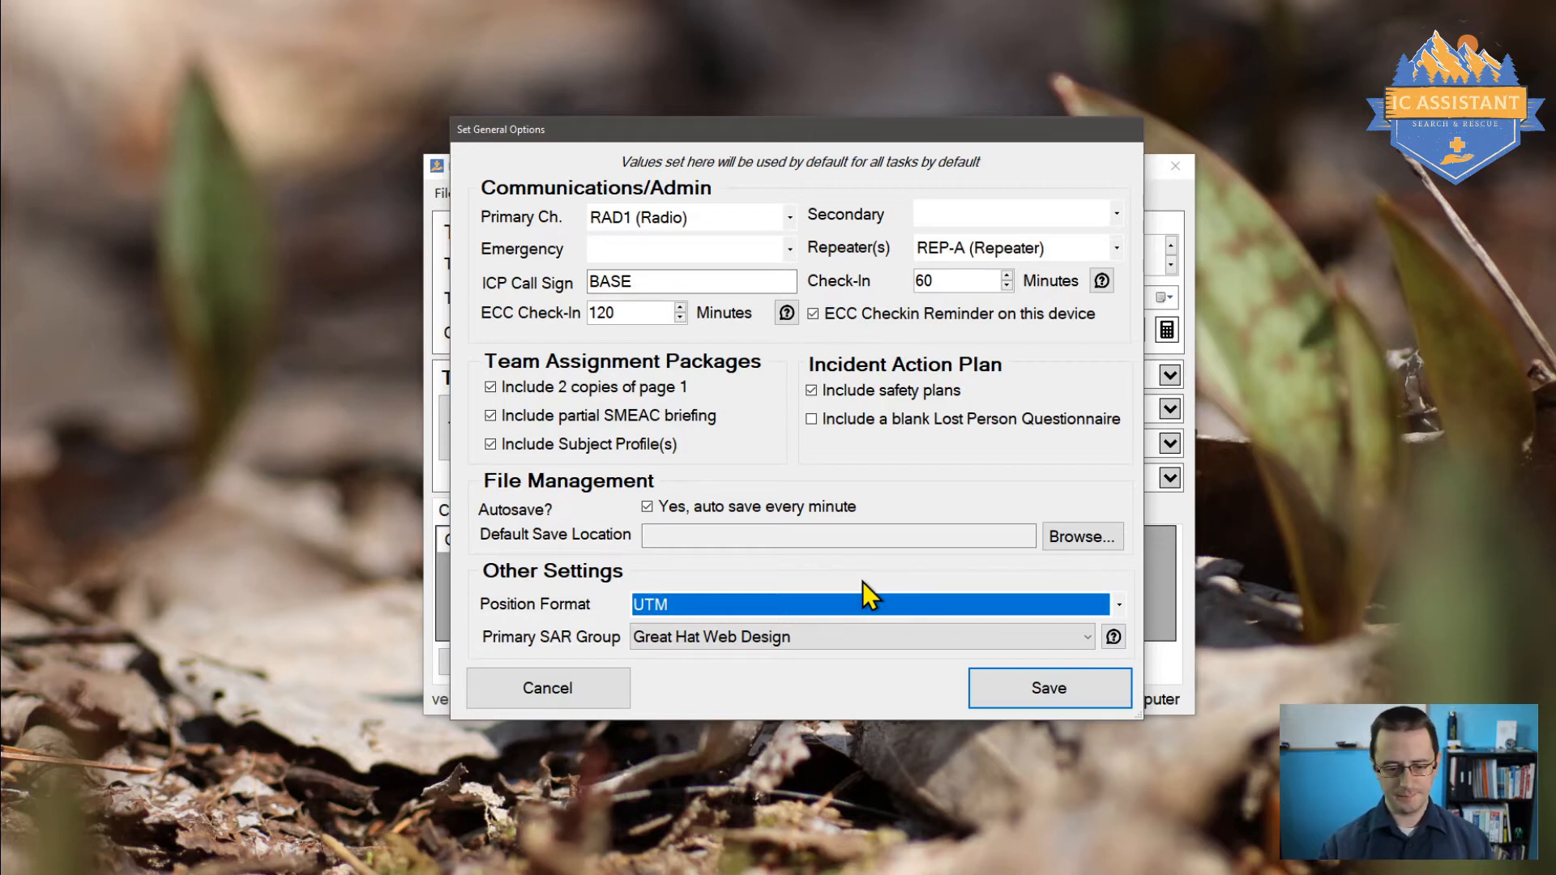
left_click(802, 640)
left_click_drag(1092, 385, 1048, 374)
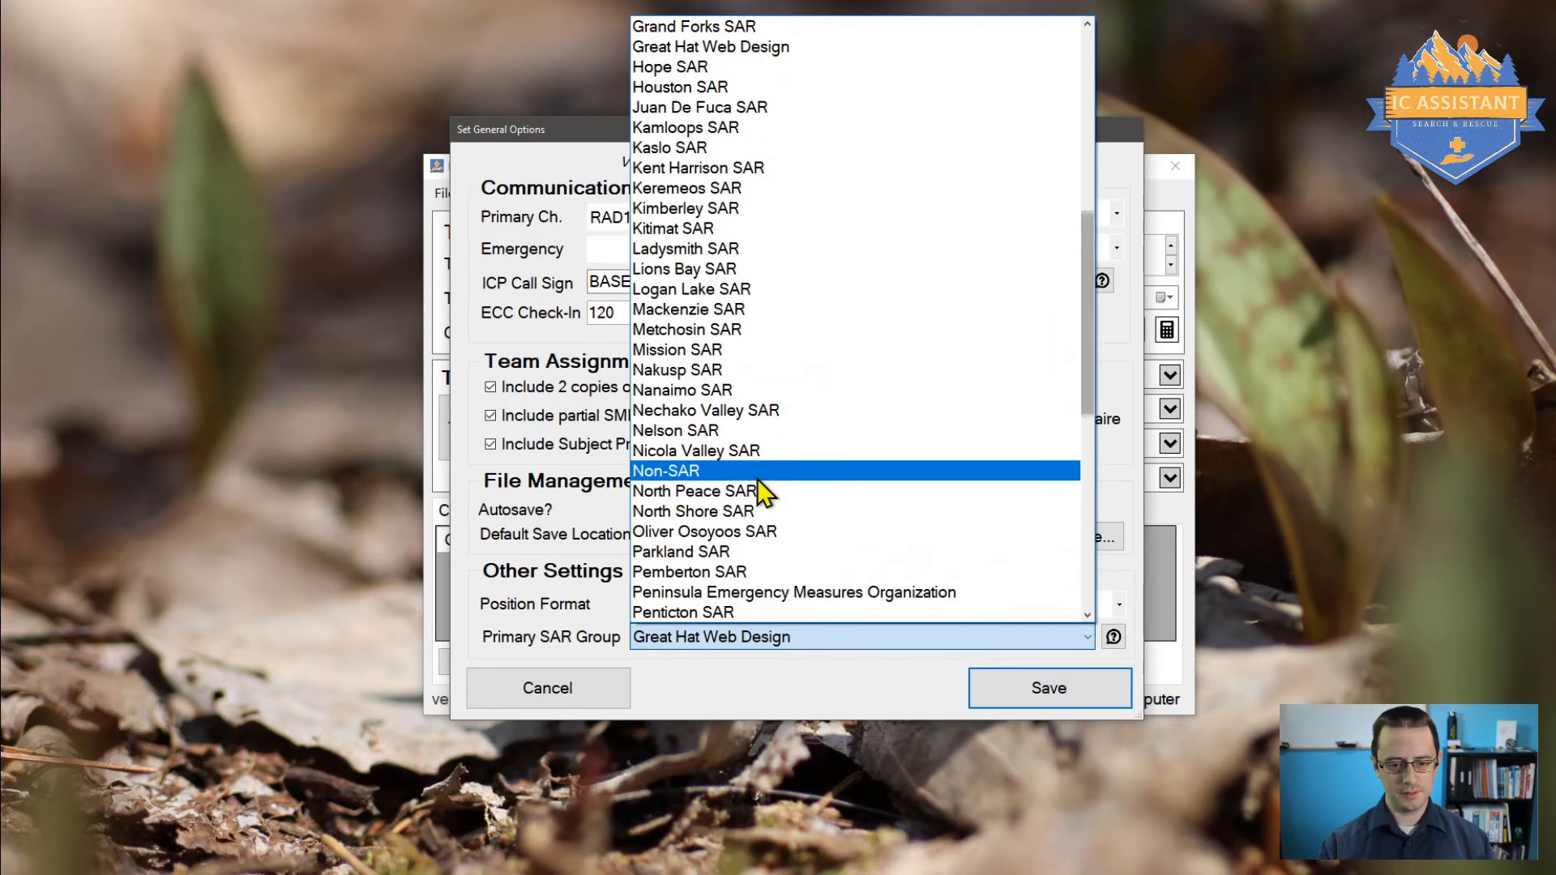
scroll(755, 475, "down", 9)
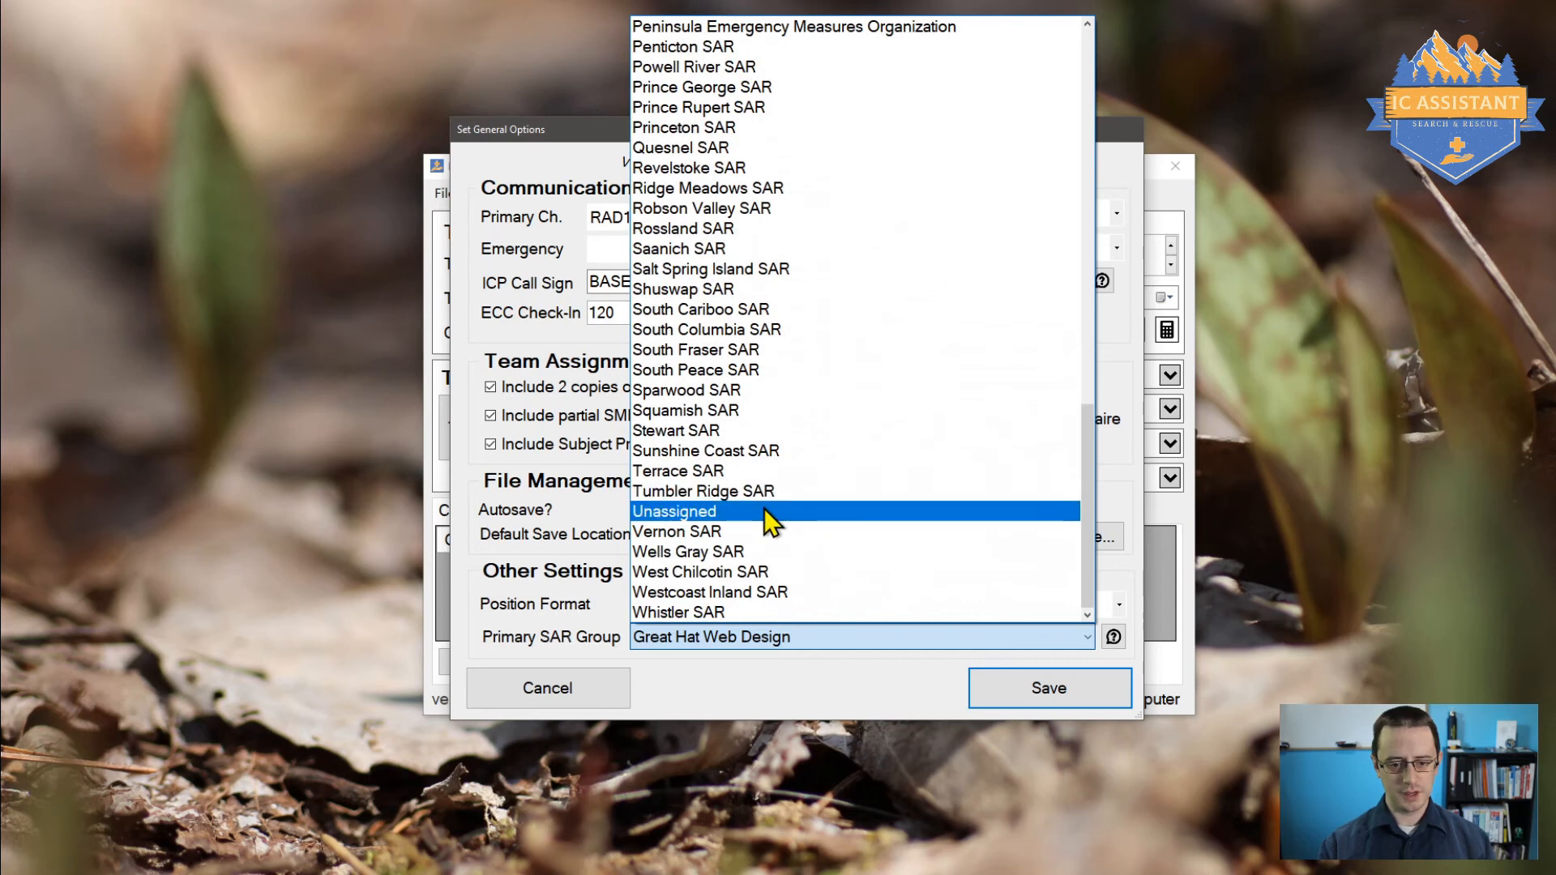
left_click(773, 678)
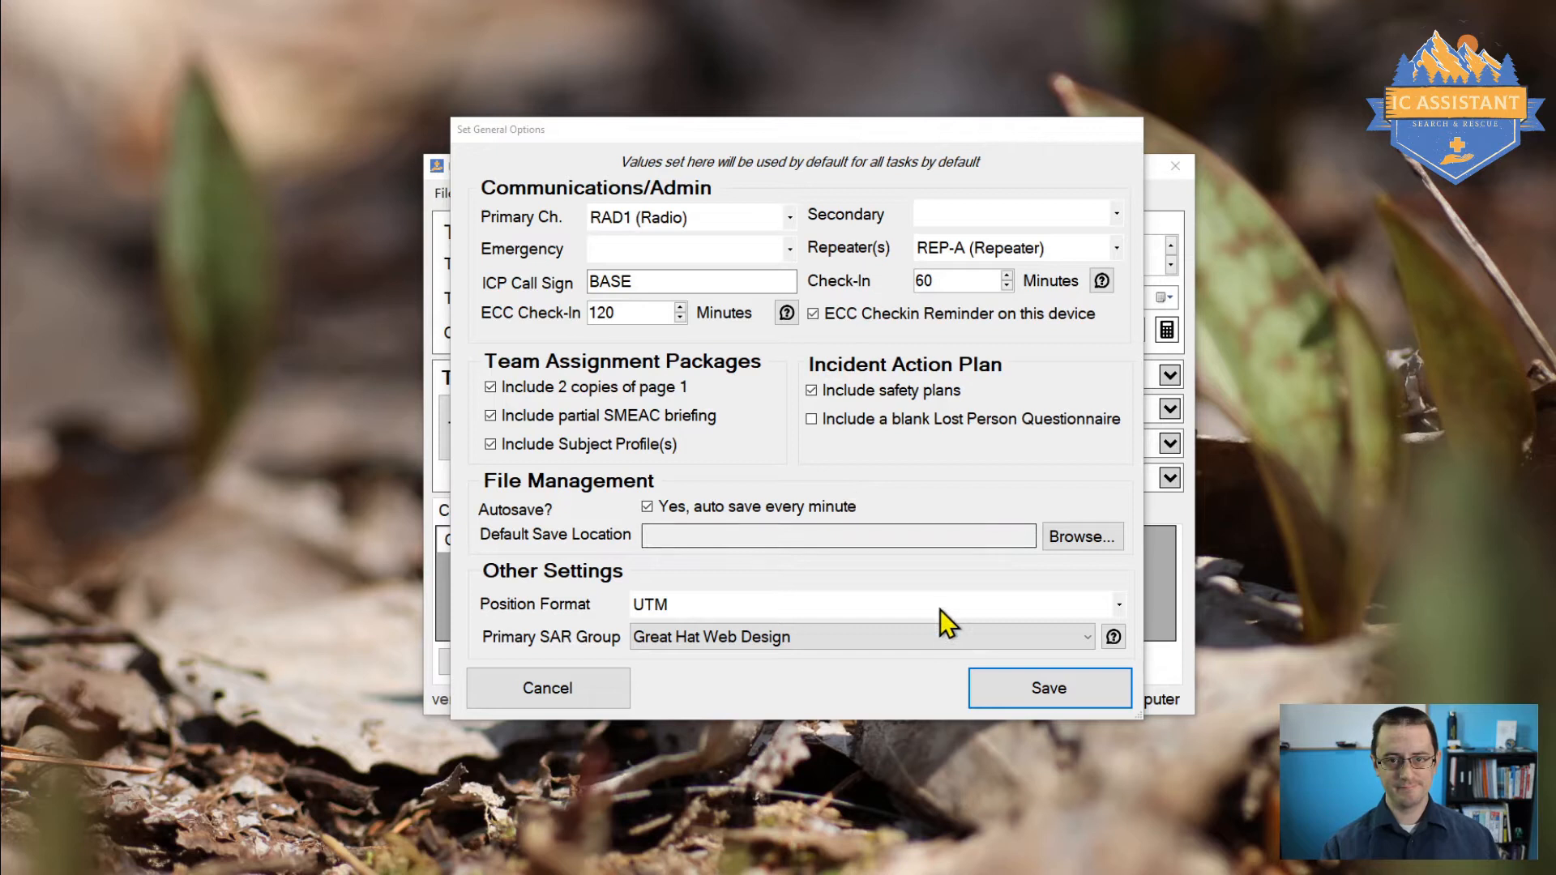
left_click(1016, 702)
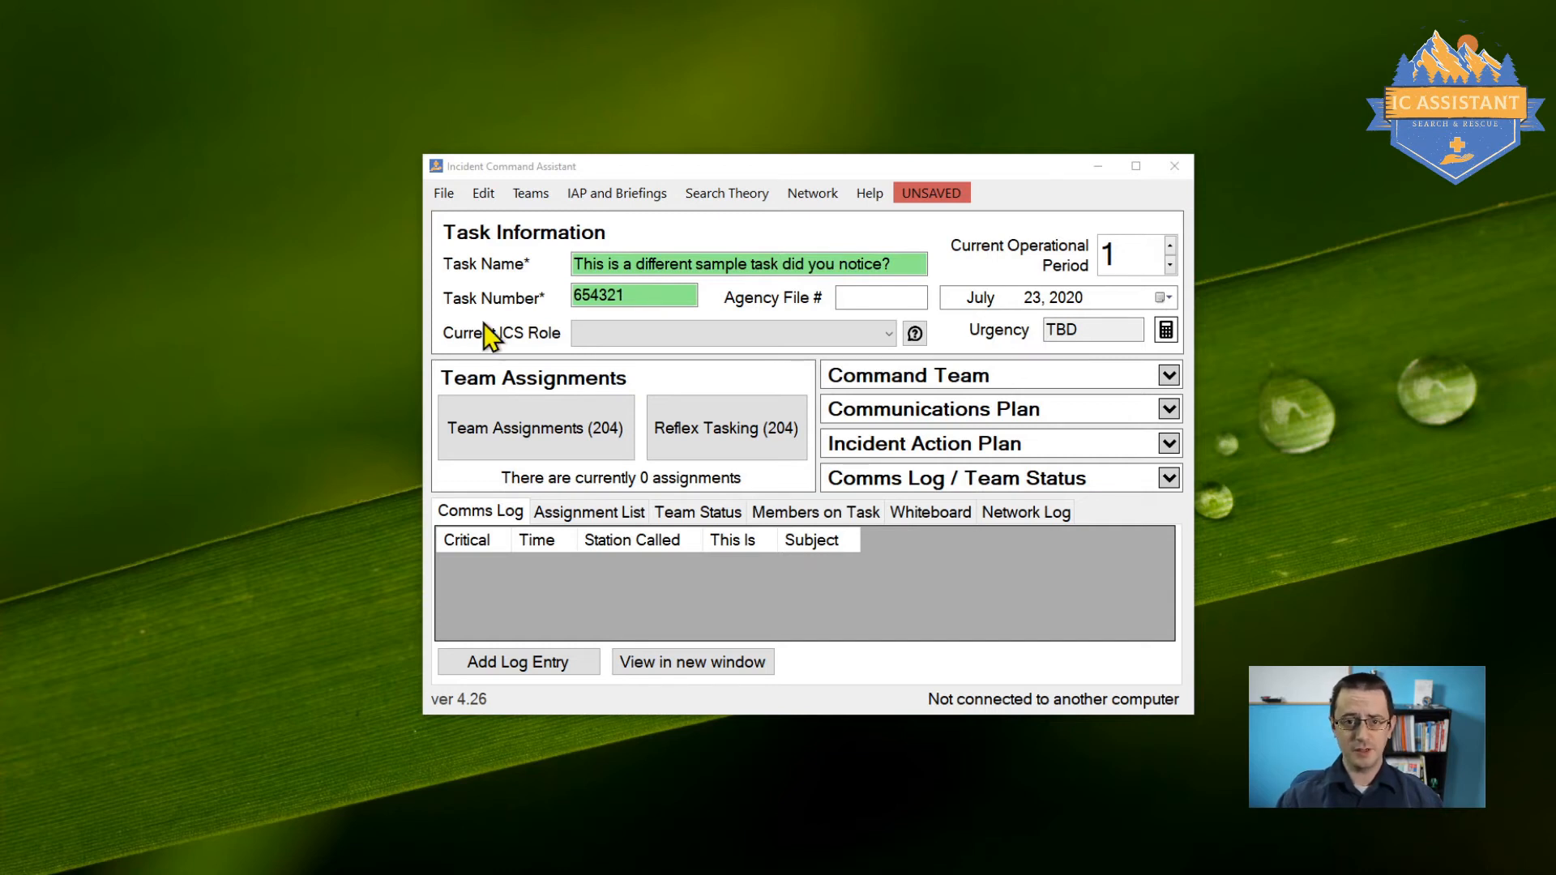
Open the list of ambulance services and hospitals, look through the hospital entries and open a new hospital entry
left_click(478, 195)
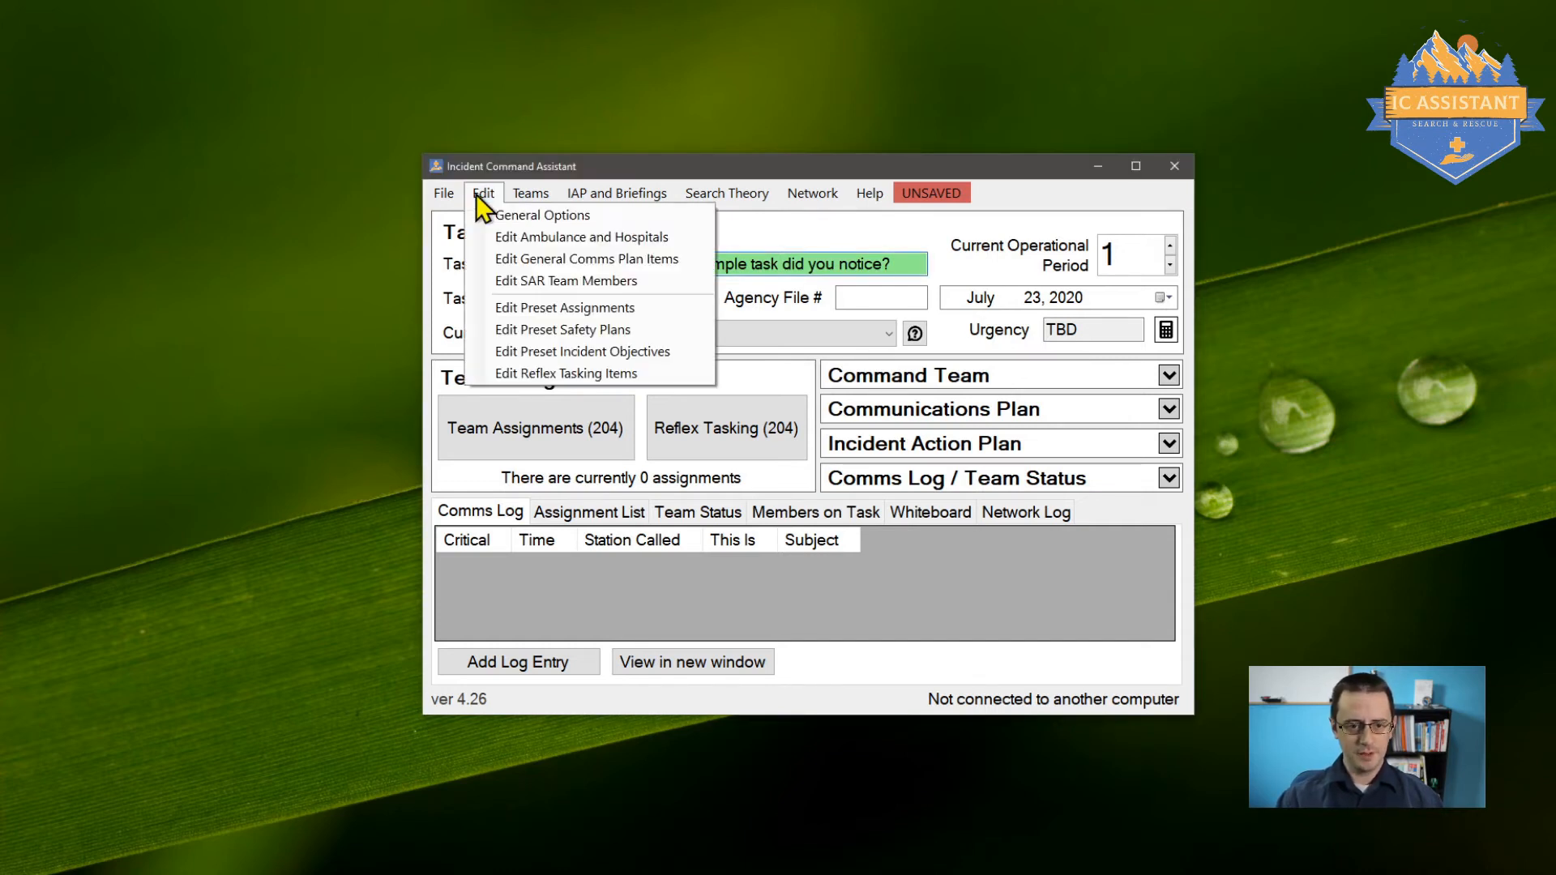
left_click(498, 239)
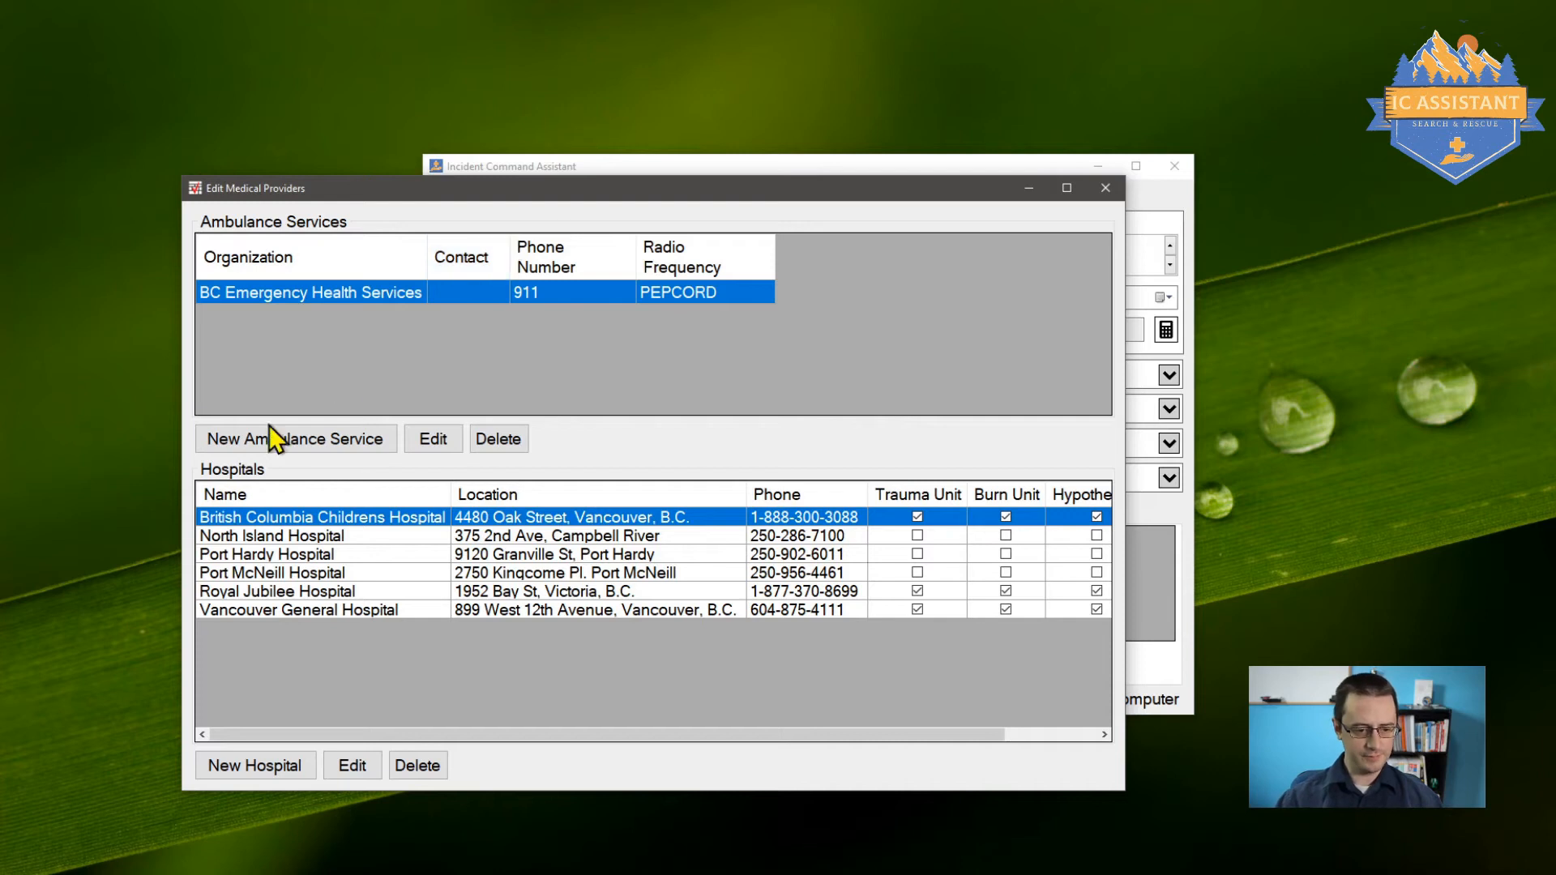
left_click(324, 572)
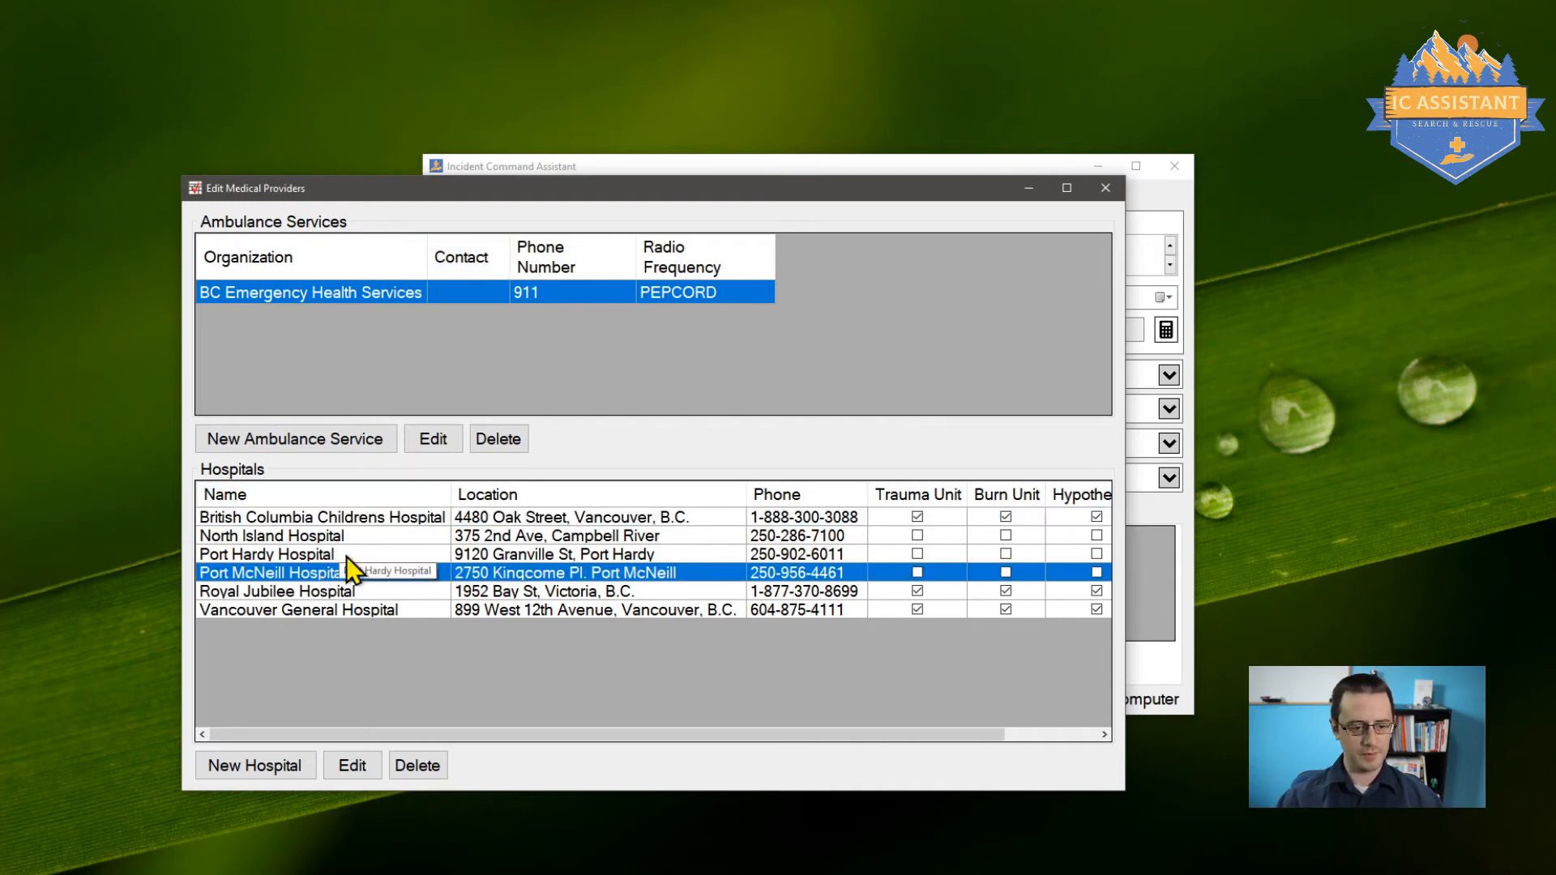
left_click(339, 538)
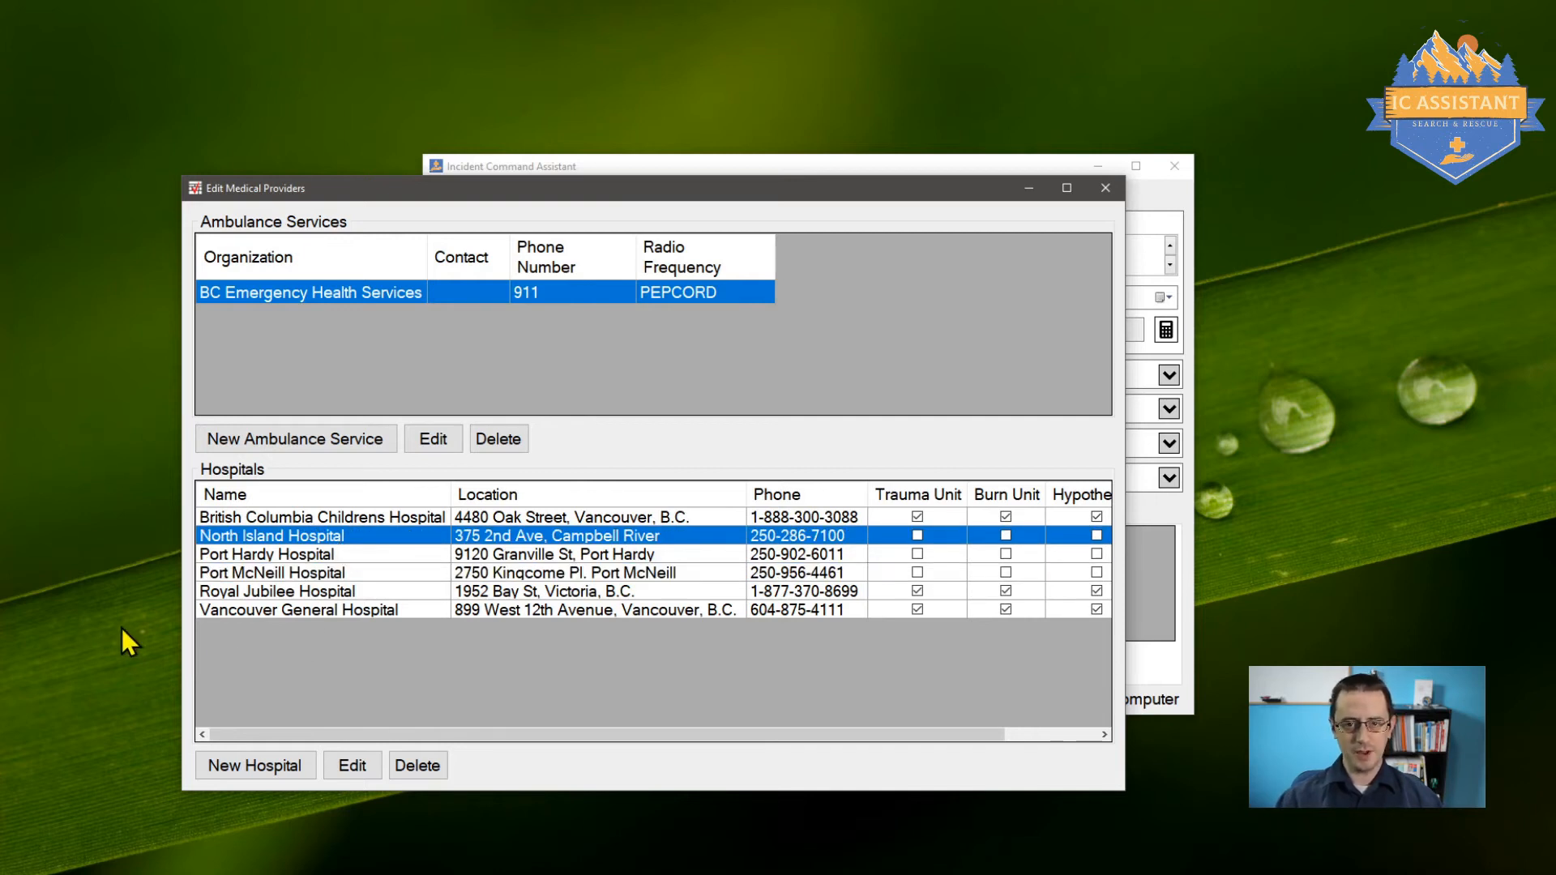
left_click(300, 766)
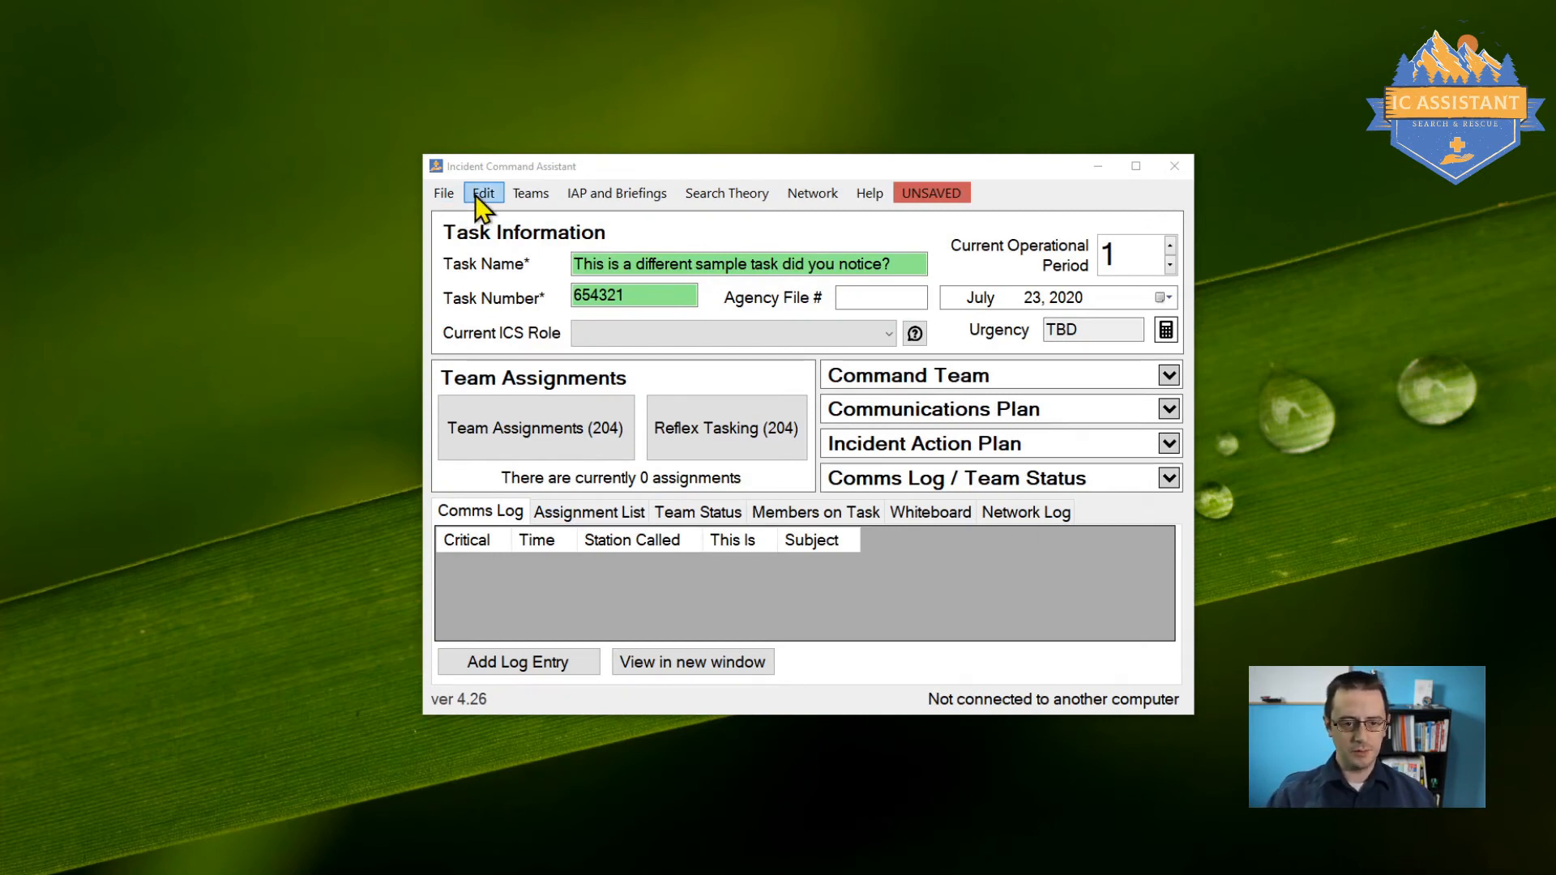
Open the list of saved general comms plan items
left_click(483, 193)
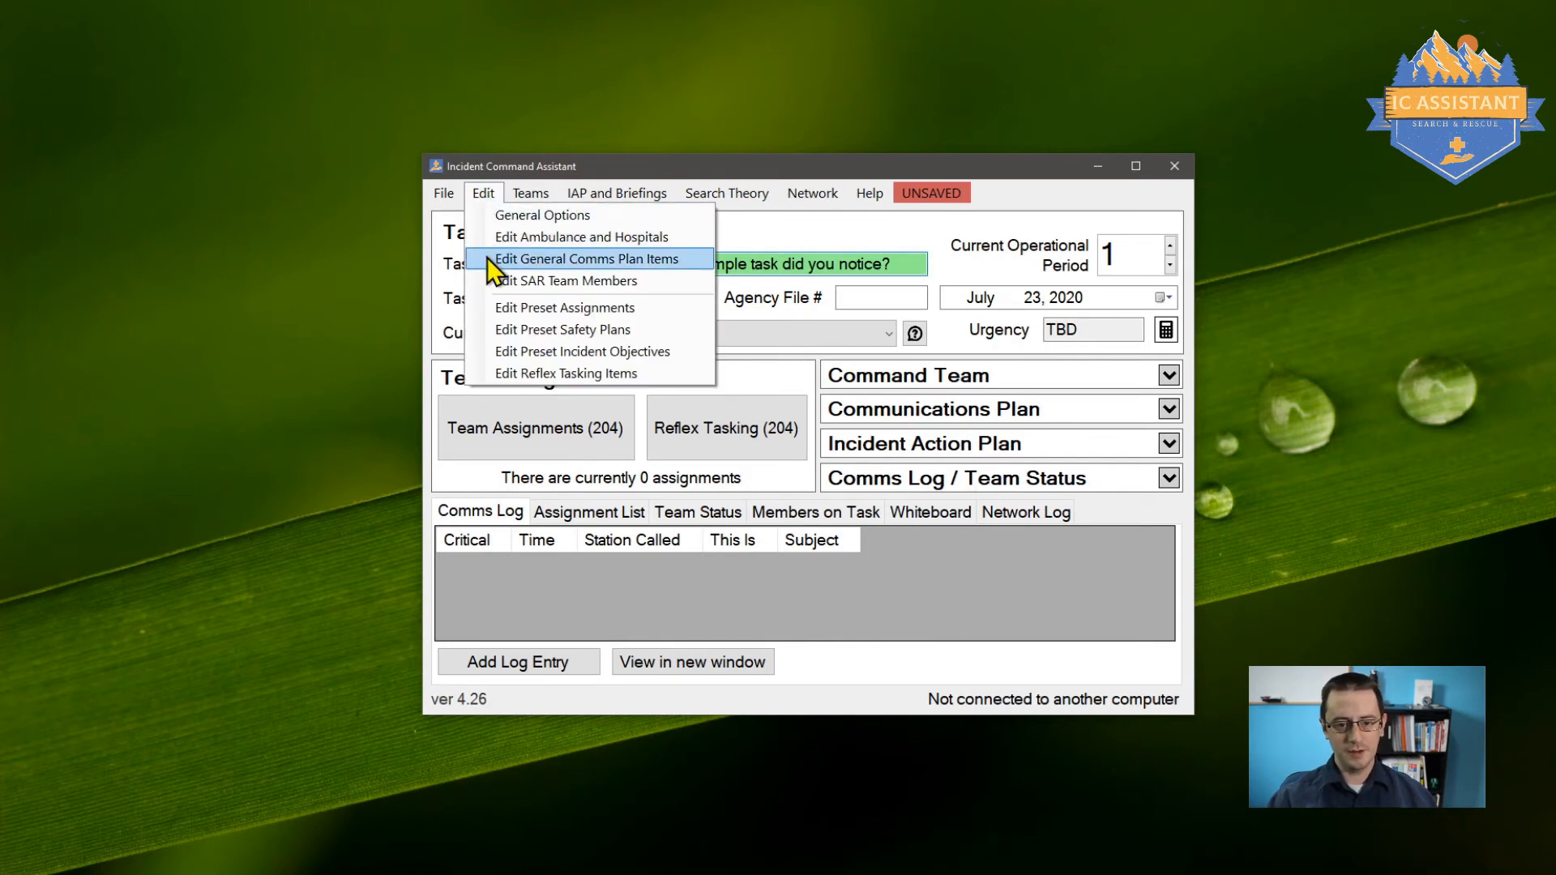
left_click(488, 258)
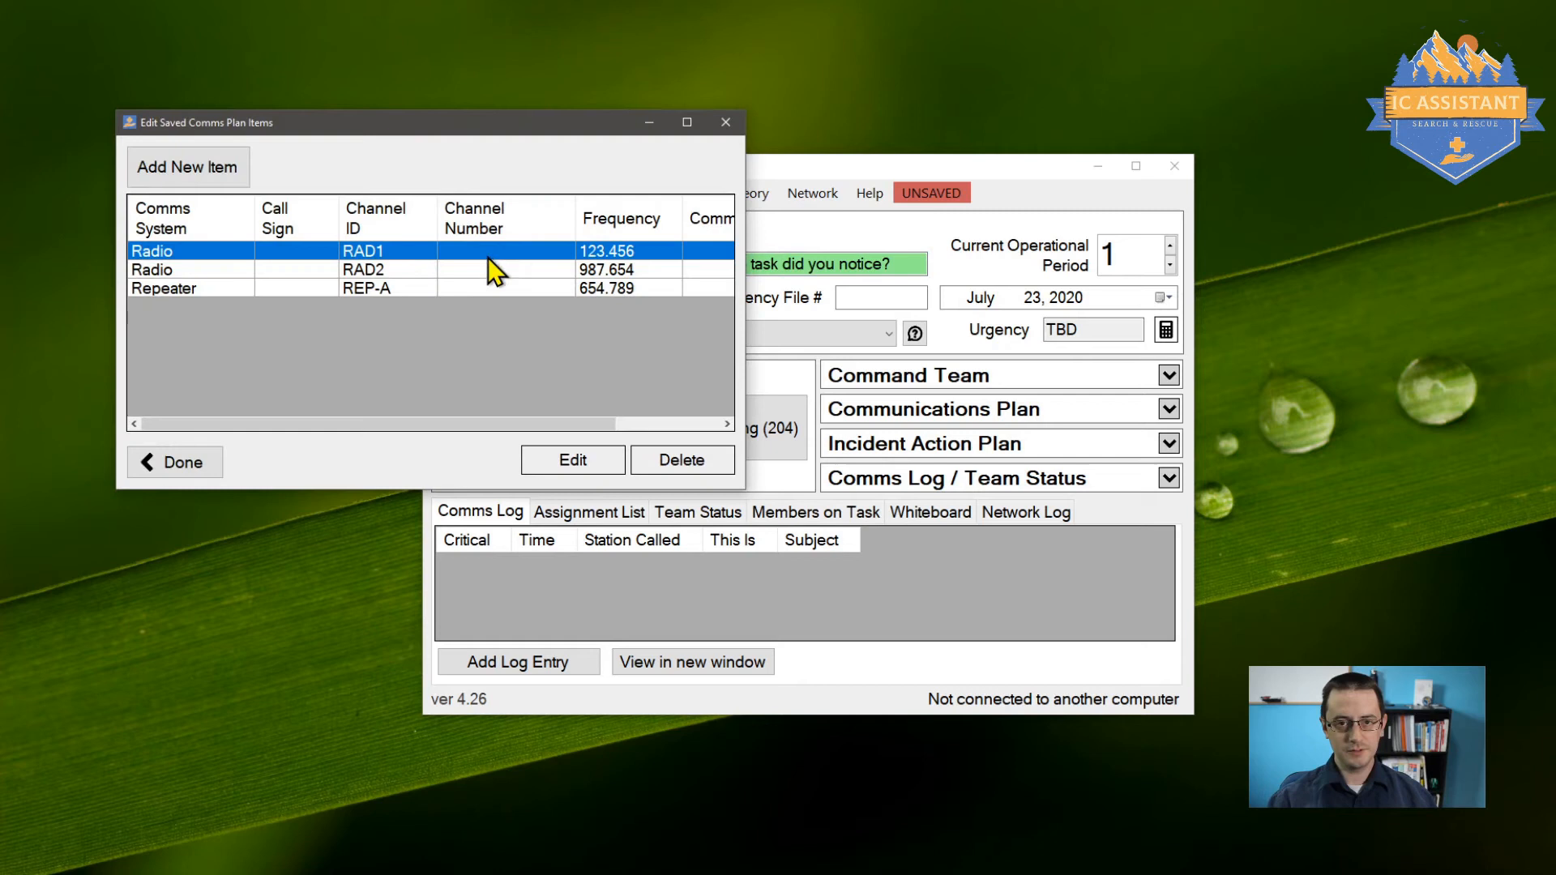
left_click_drag(374, 123, 586, 98)
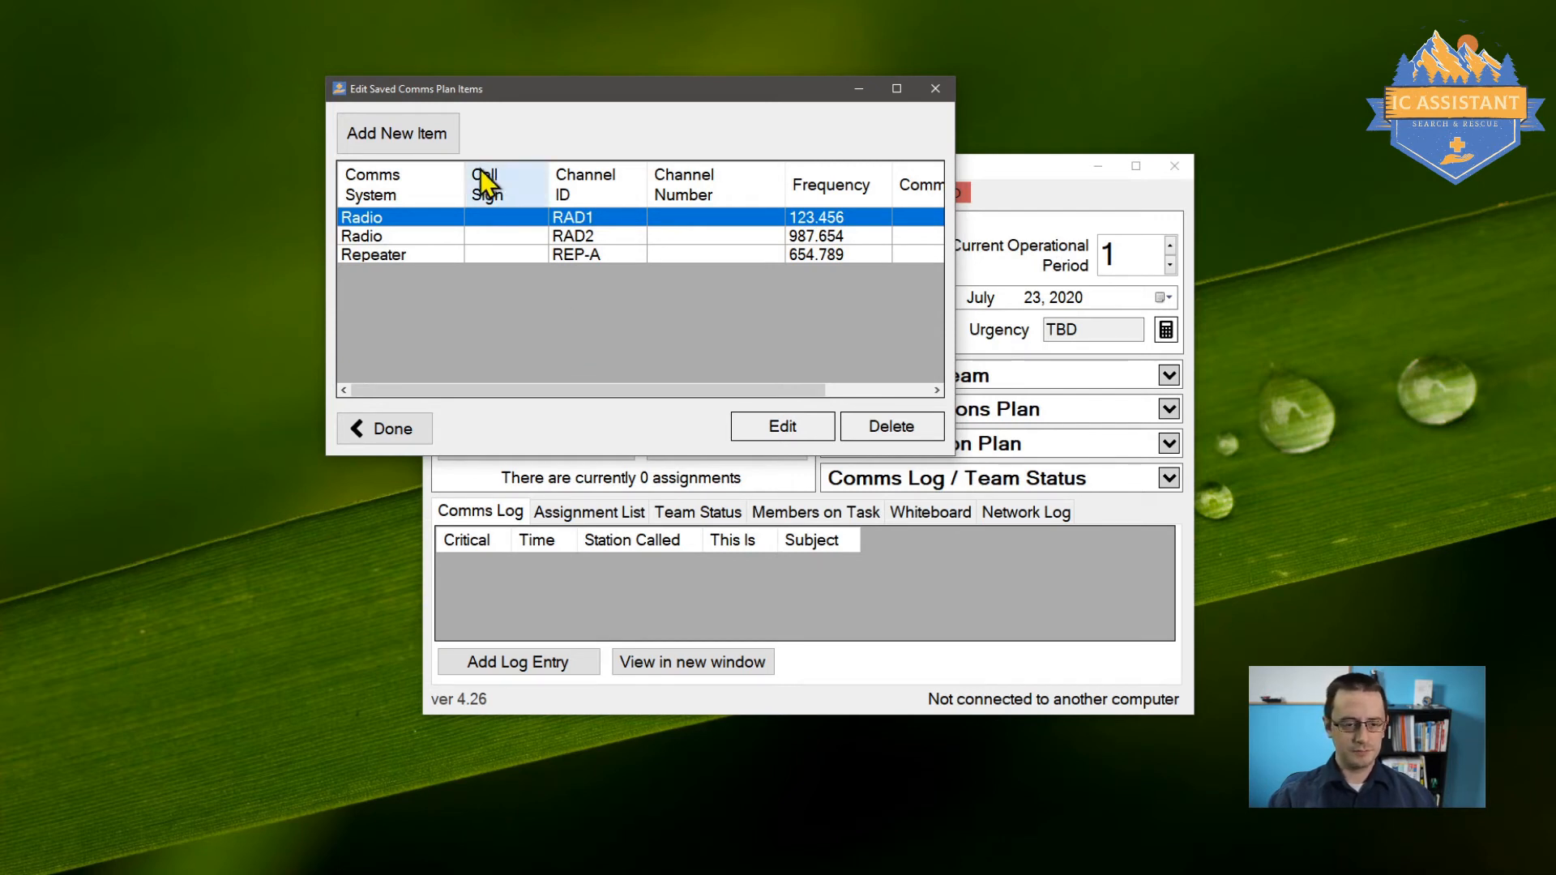
Examine the fields of a blank new comms plan item and close the form without saving
left_click(431, 136)
left_click_drag(420, 151, 715, 95)
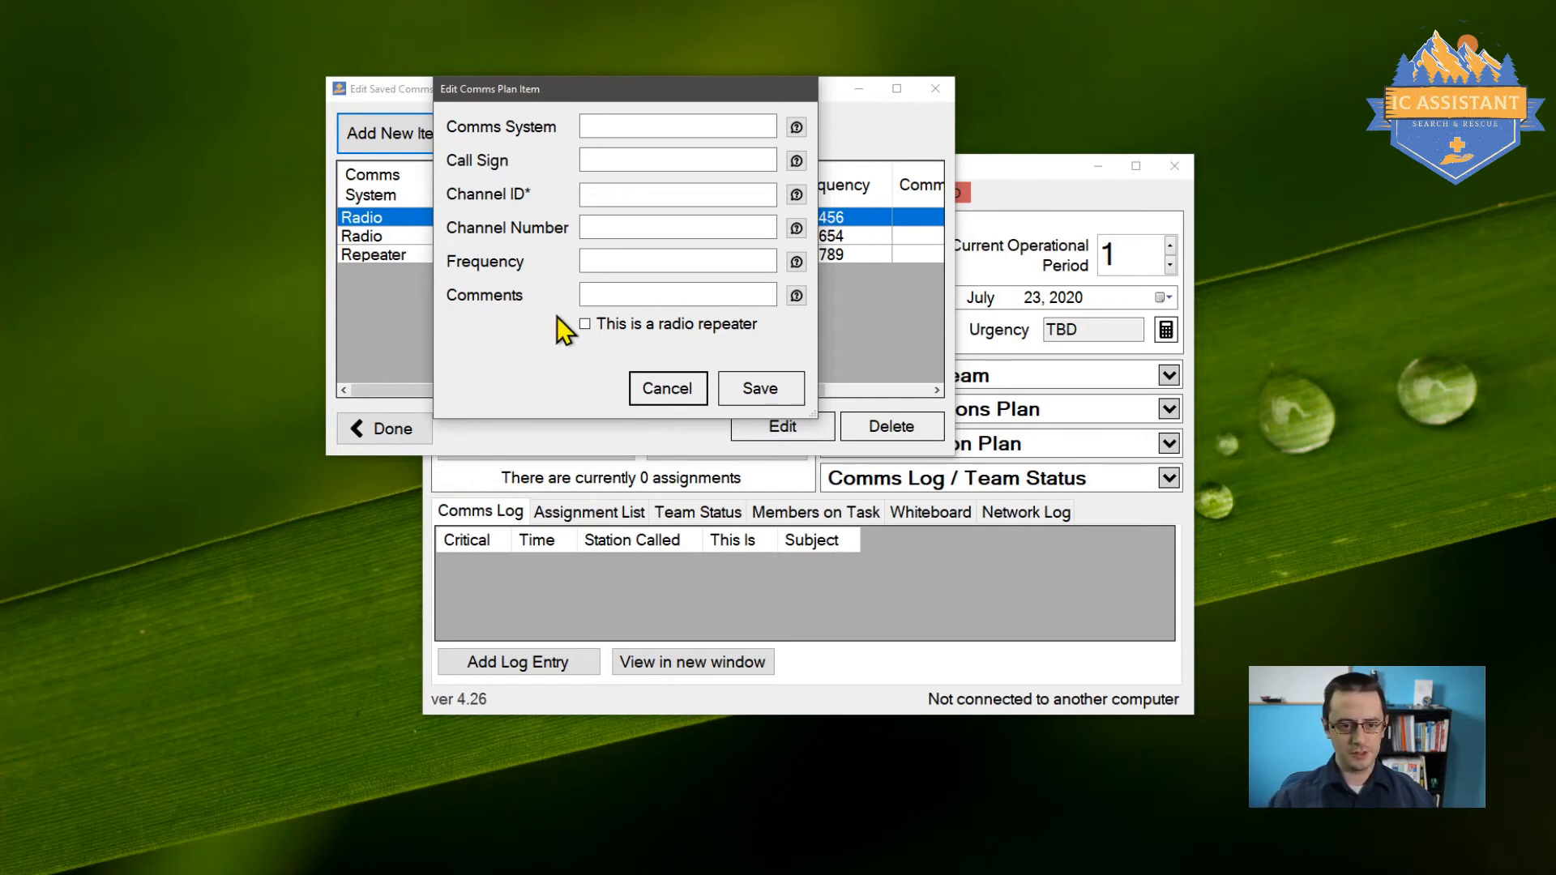
left_click(637, 193)
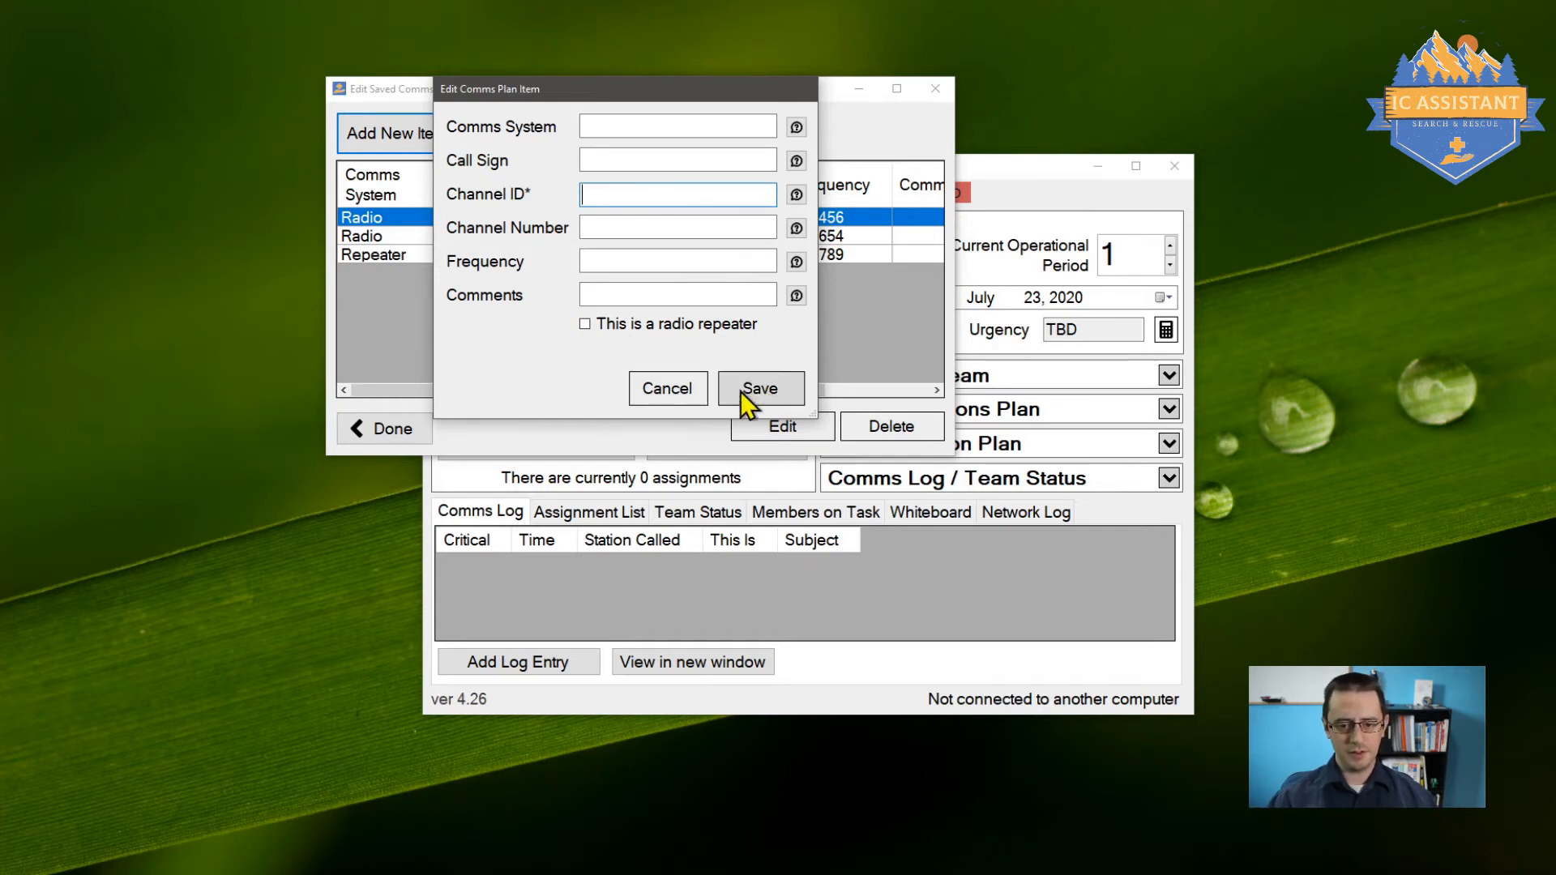
left_click(664, 393)
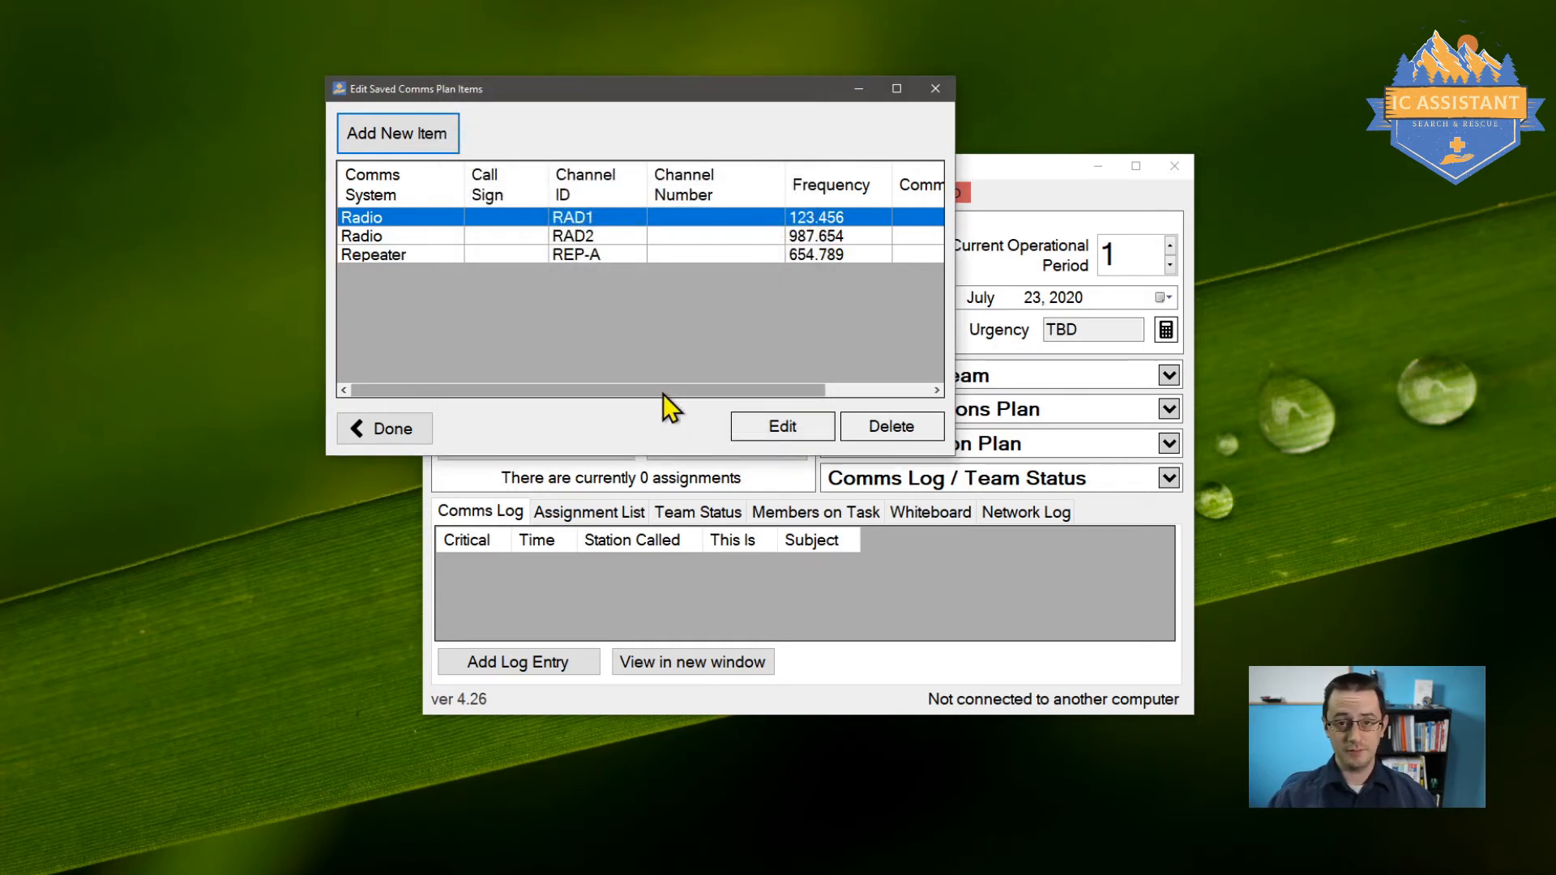
Open the RAD2 comms plan item, read the help for Comms System and Call Sign, and save the item without edits
double_click(608, 235)
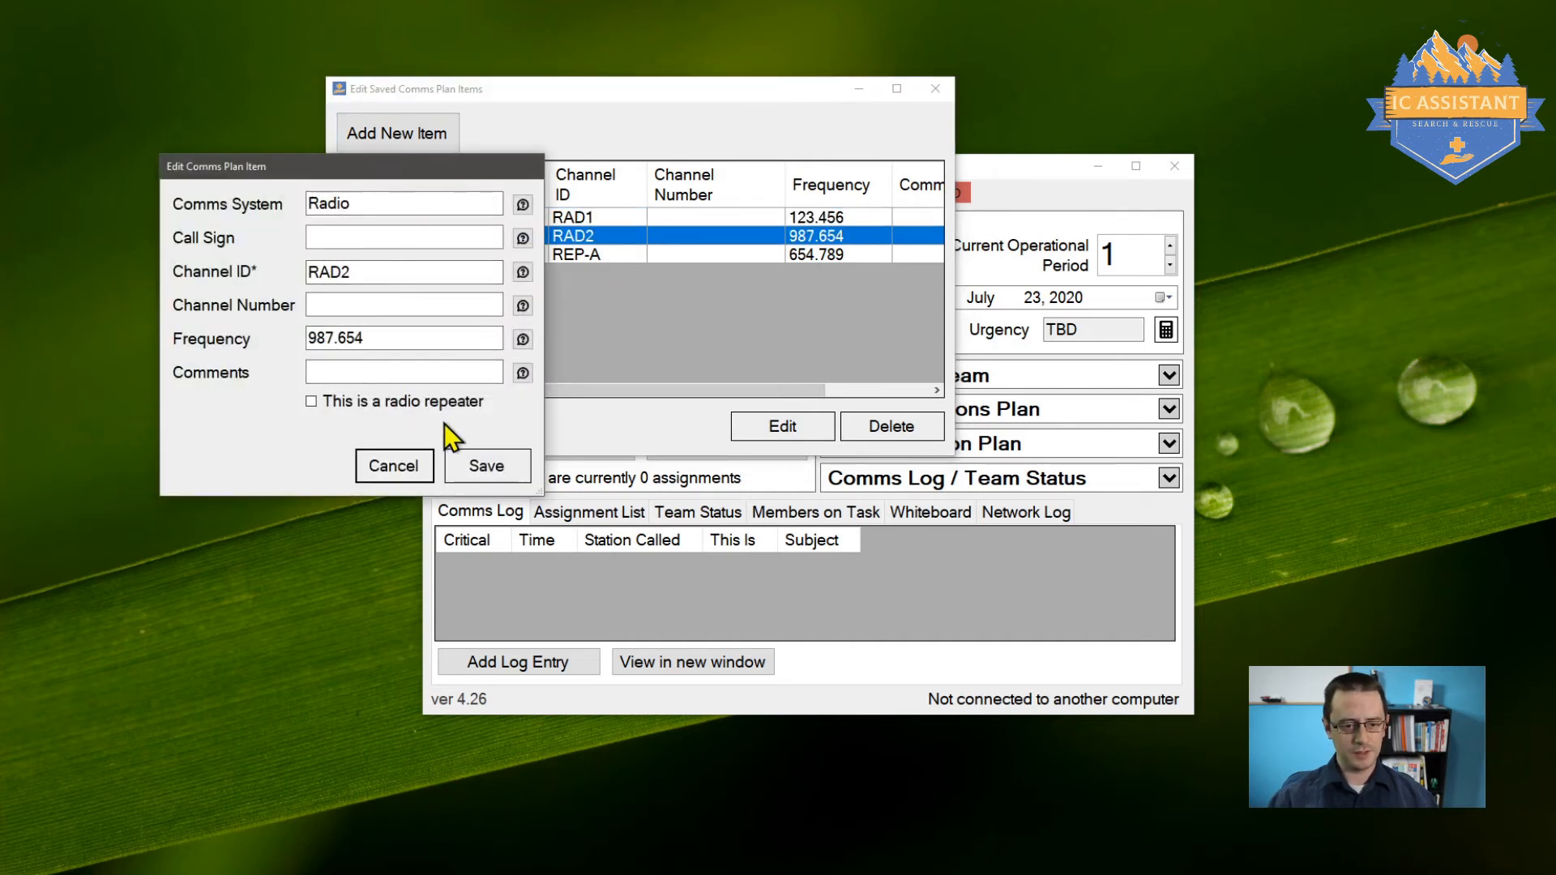
mouse_move(523, 207)
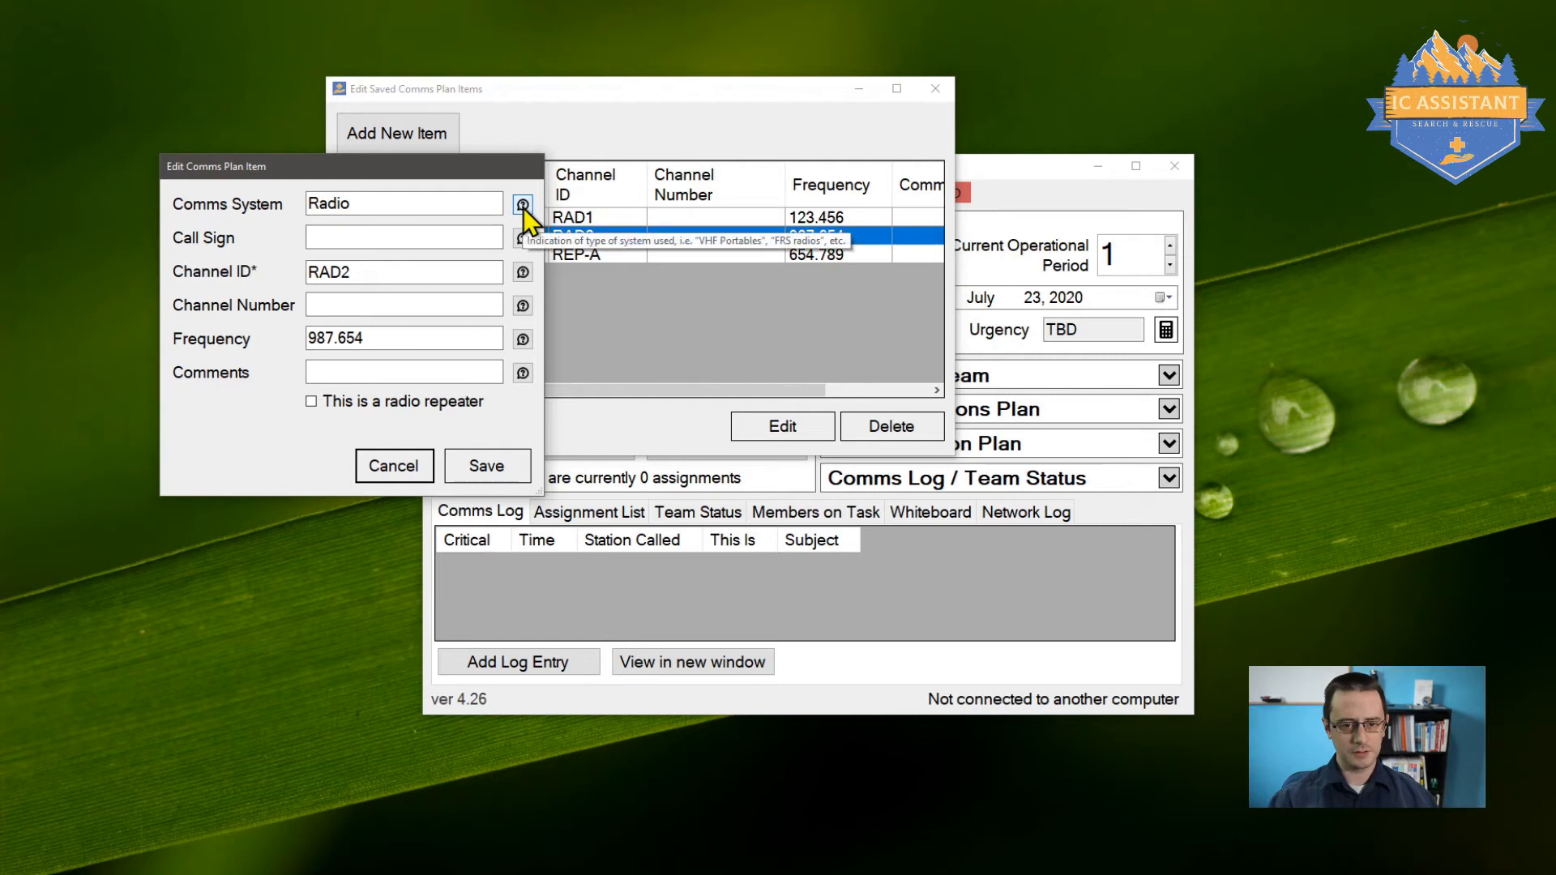
mouse_move(518, 235)
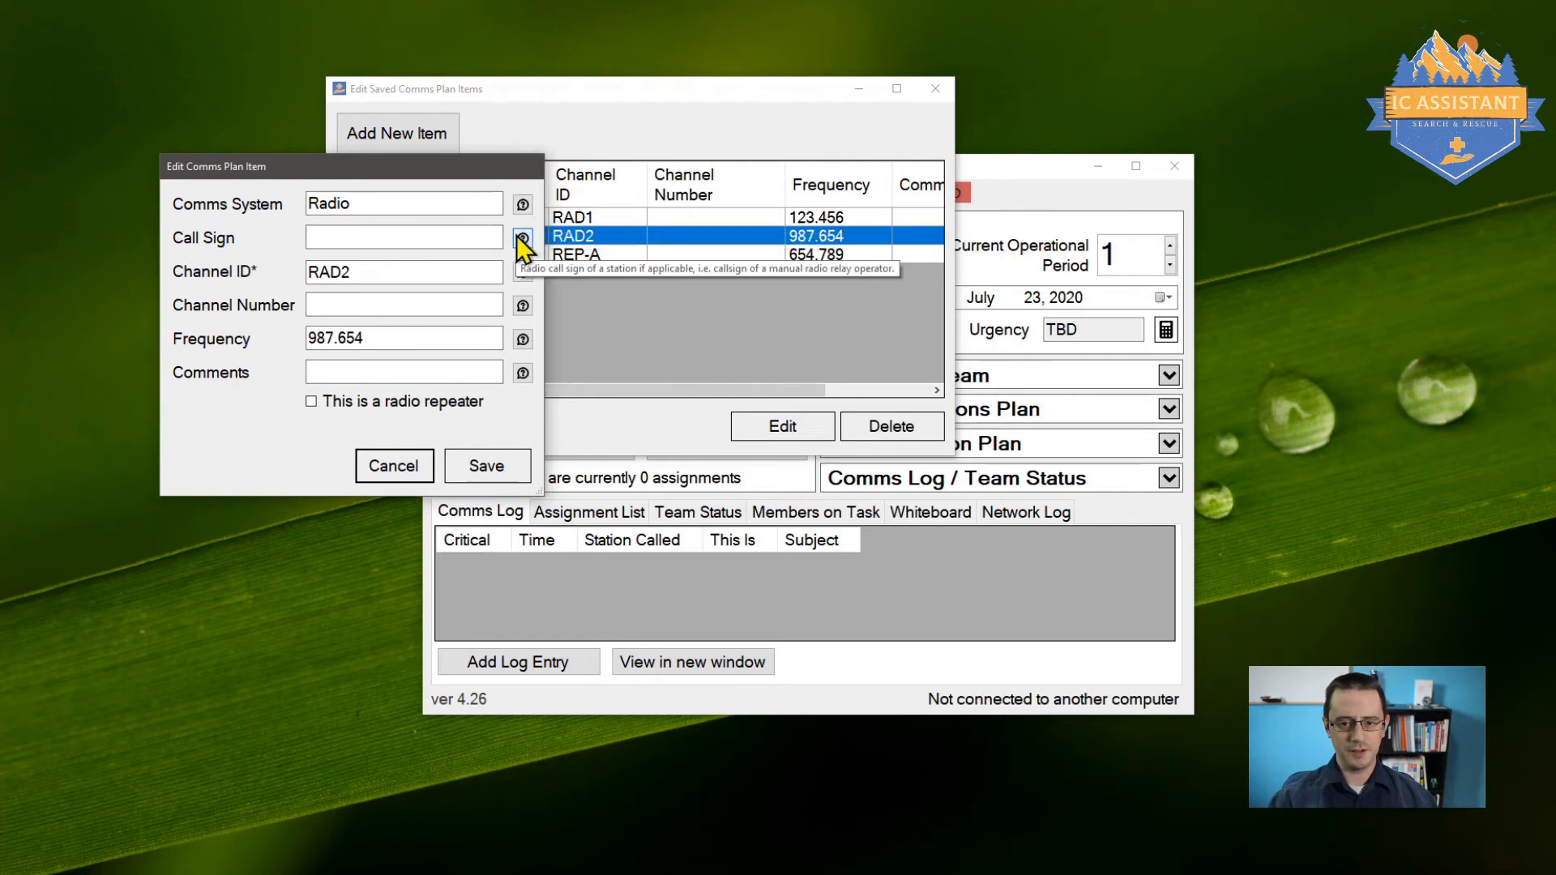
left_click(464, 459)
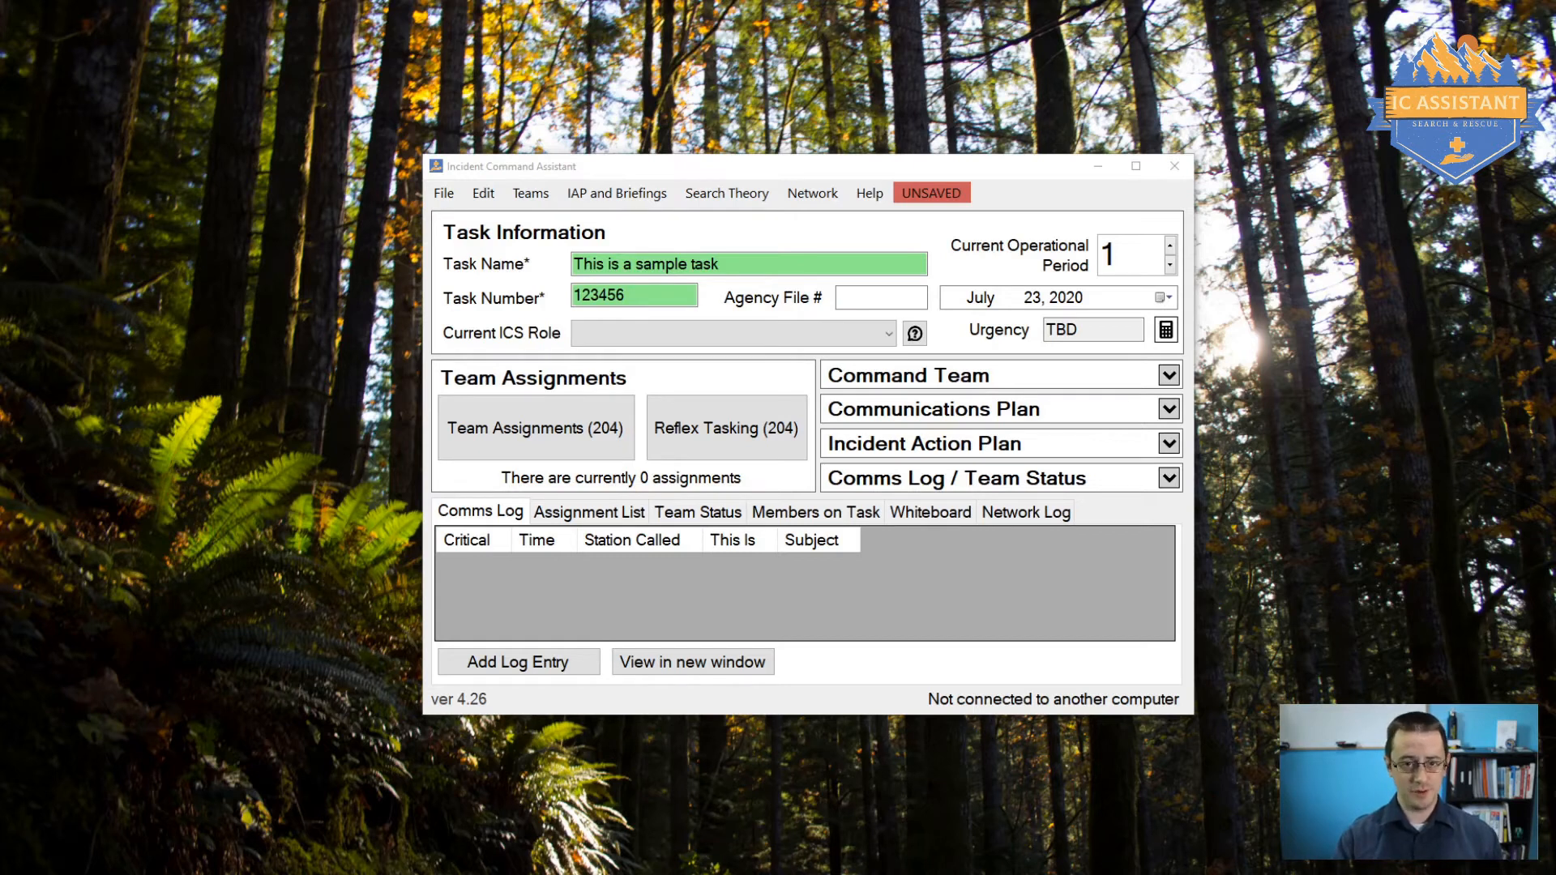
Open the list of SAR team members and enlarge its window to fit every column through Special Skills
left_click(480, 193)
left_click(479, 193)
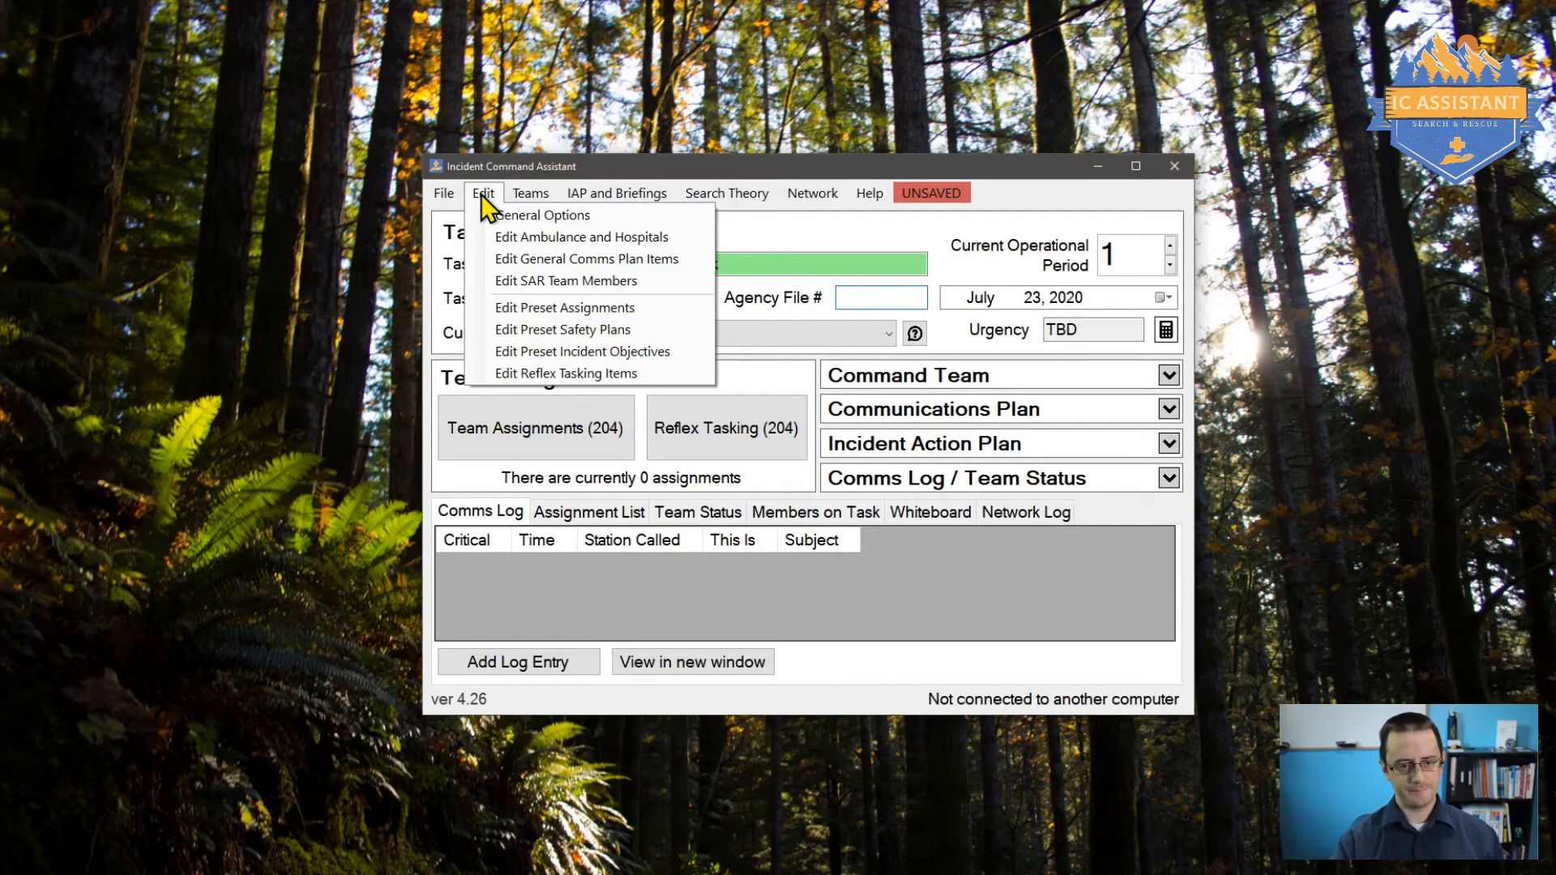
left_click(504, 282)
left_click_drag(449, 57, 439, 45)
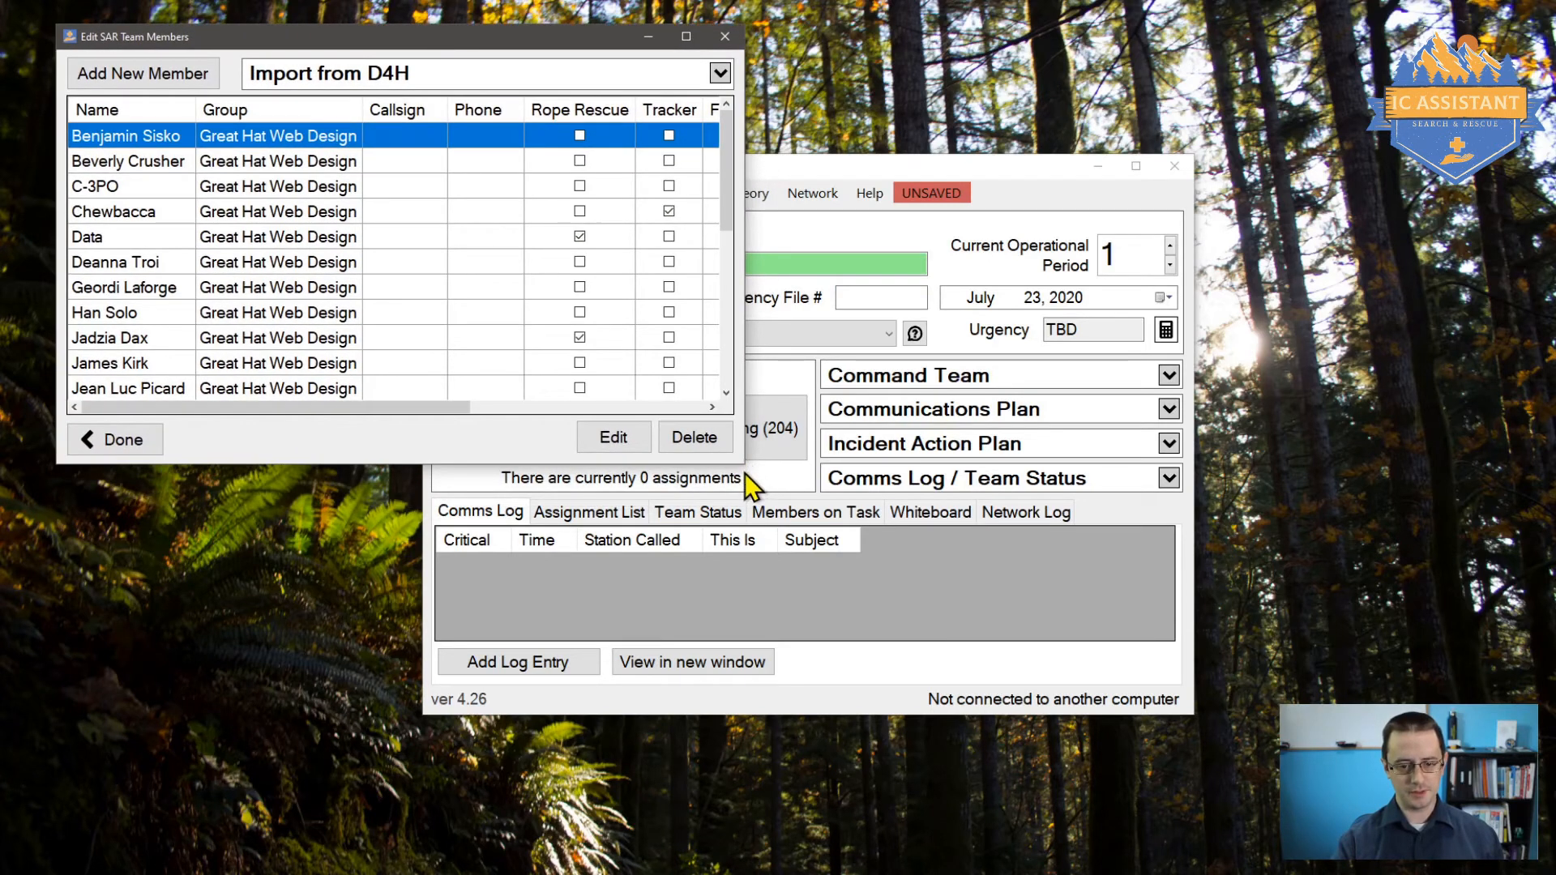
left_click_drag(742, 462, 1259, 797)
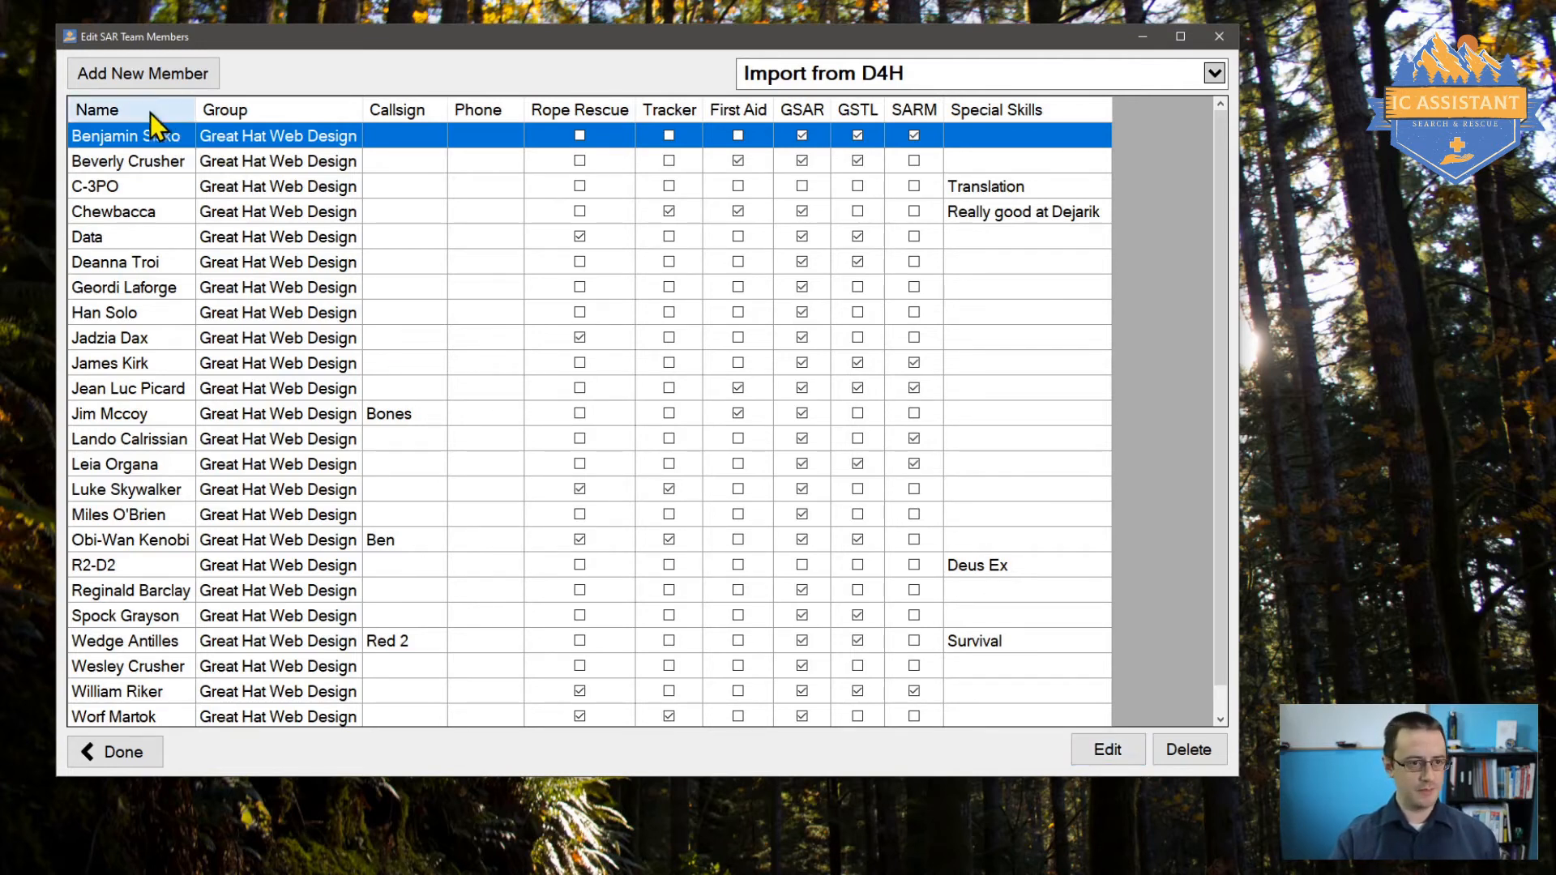
Examine the fields of a blank new team member, cancel the form and look through the member list
left_click(182, 75)
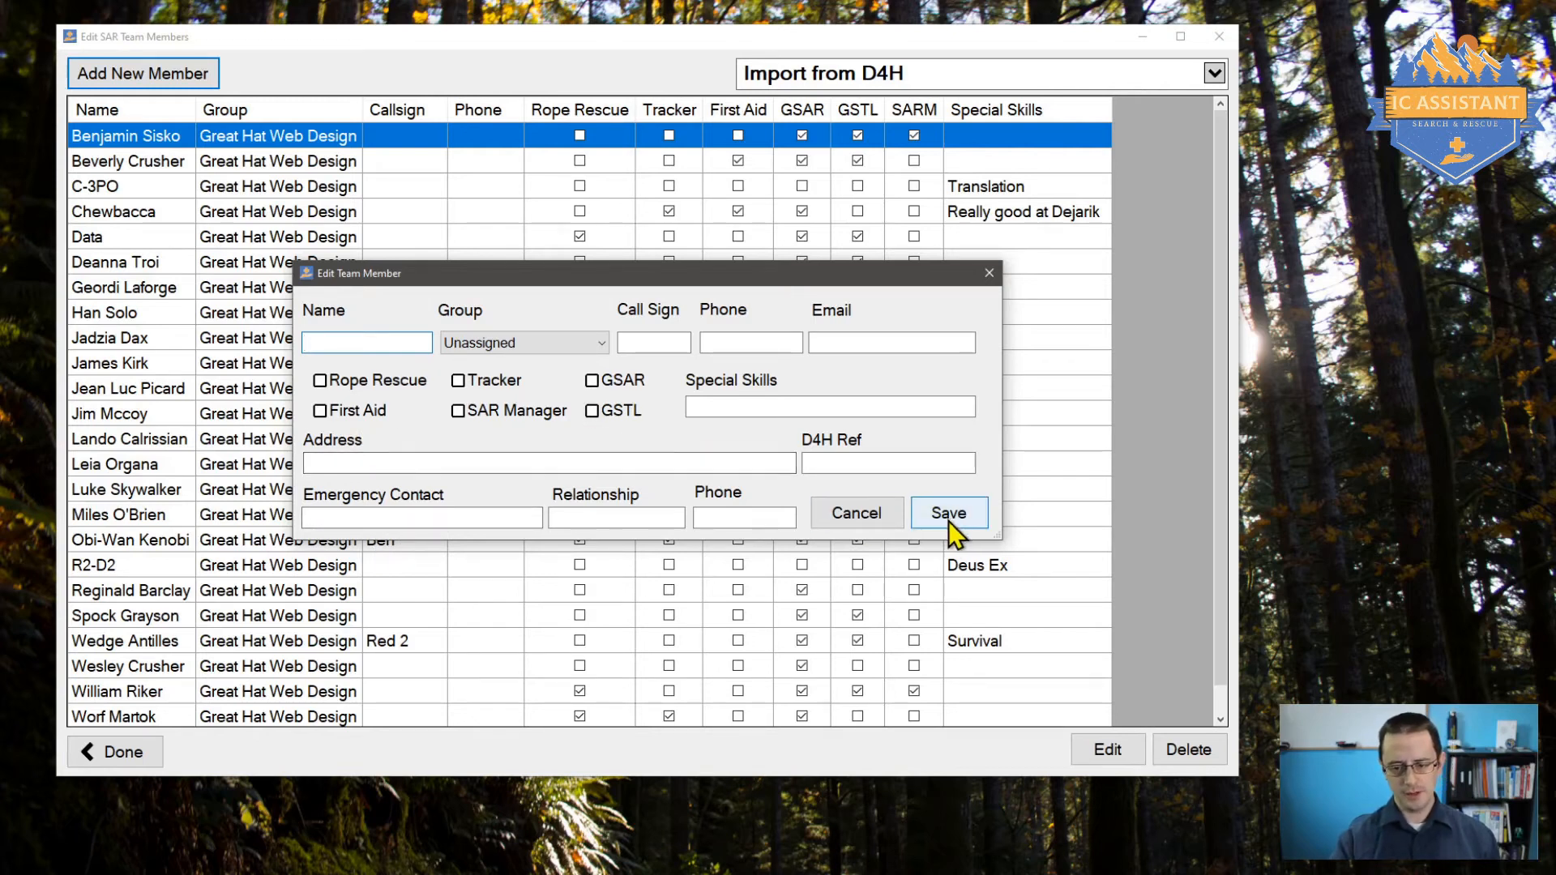
left_click(842, 518)
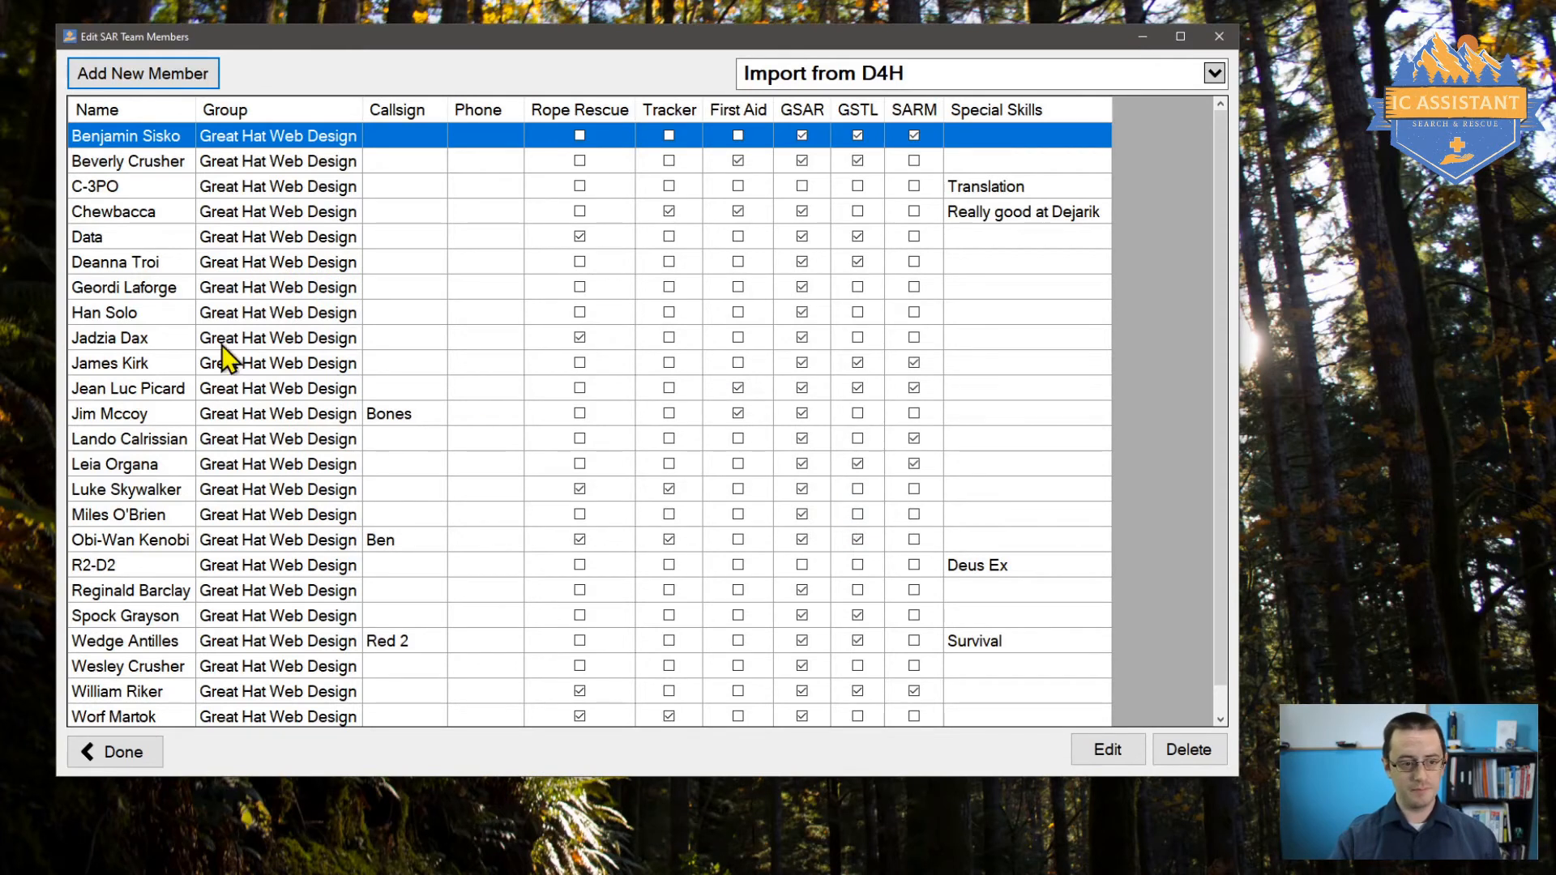
scroll(268, 575, "down", 1)
scroll(265, 578, "up", 1)
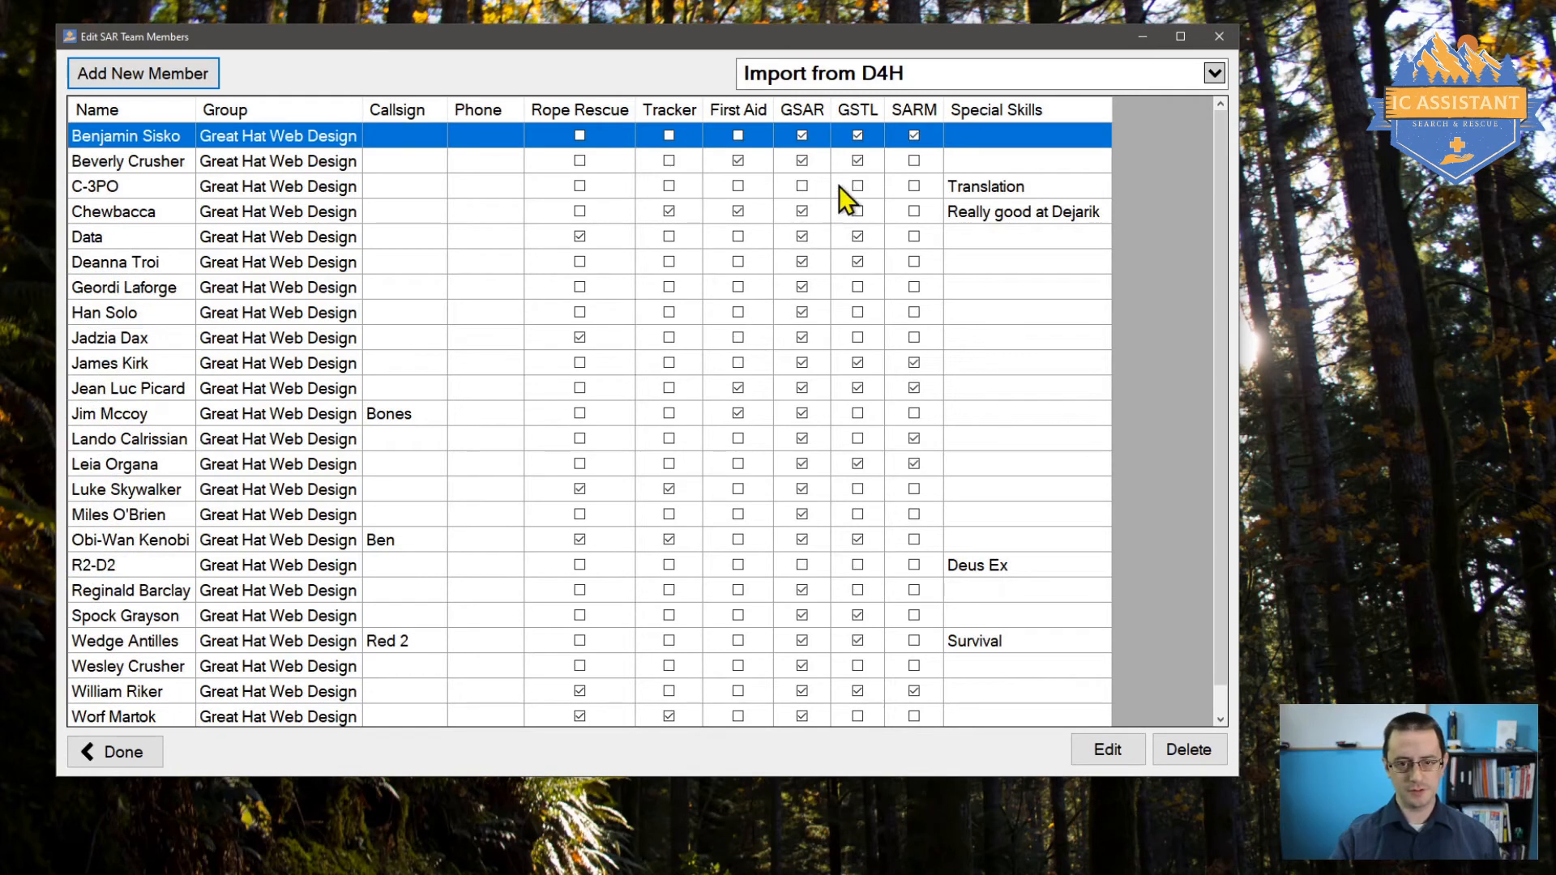
Expand the D4H import options and set the import group to Alberni Valley Rescue Squad
left_click(1214, 73)
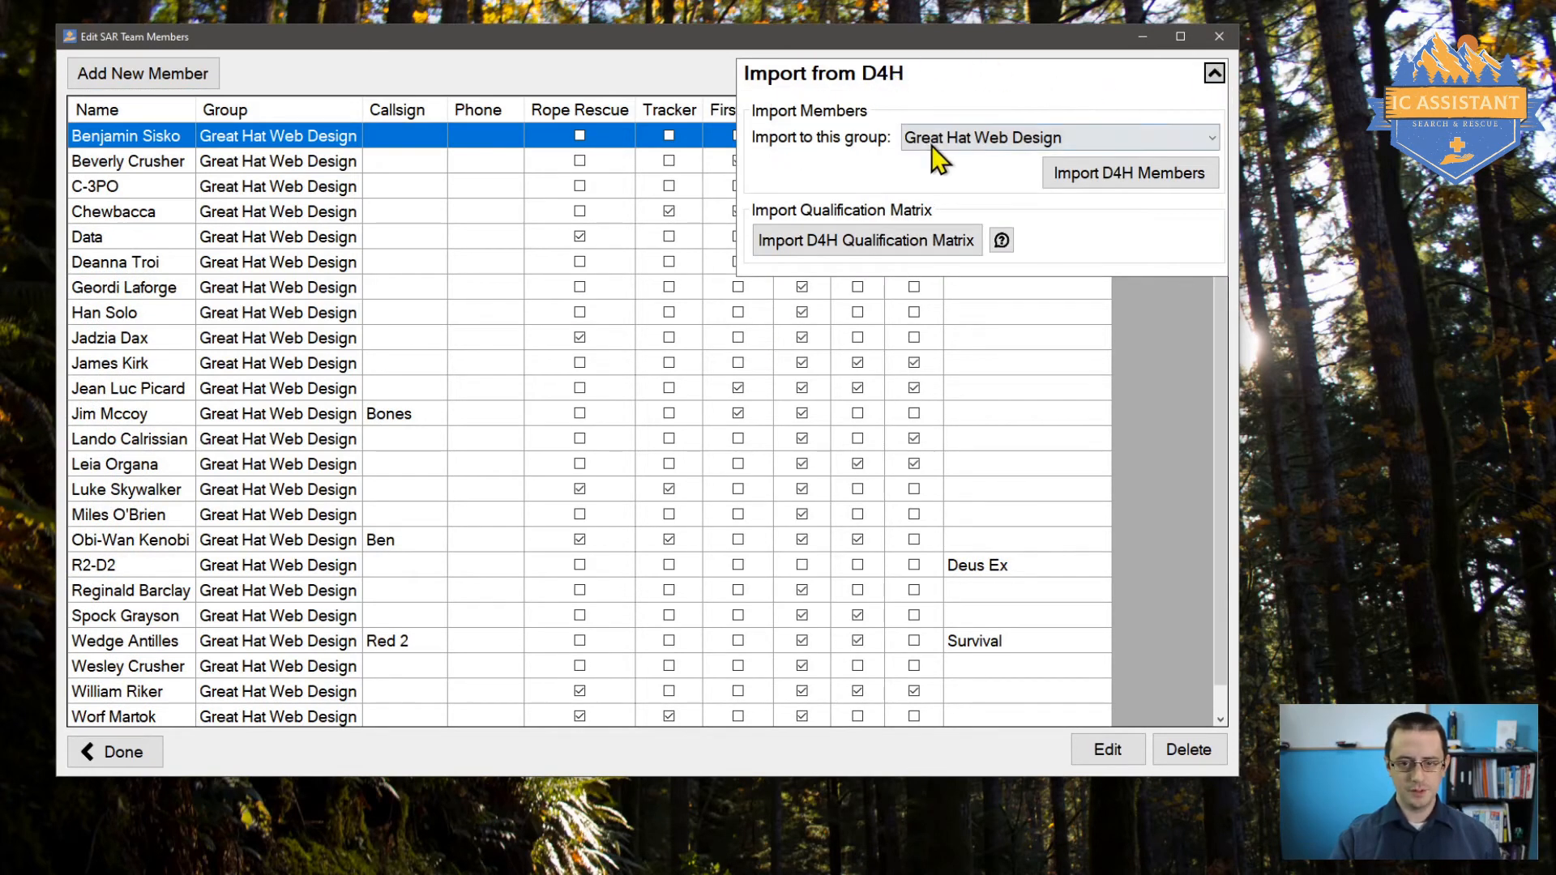
left_click(933, 144)
left_click(938, 143)
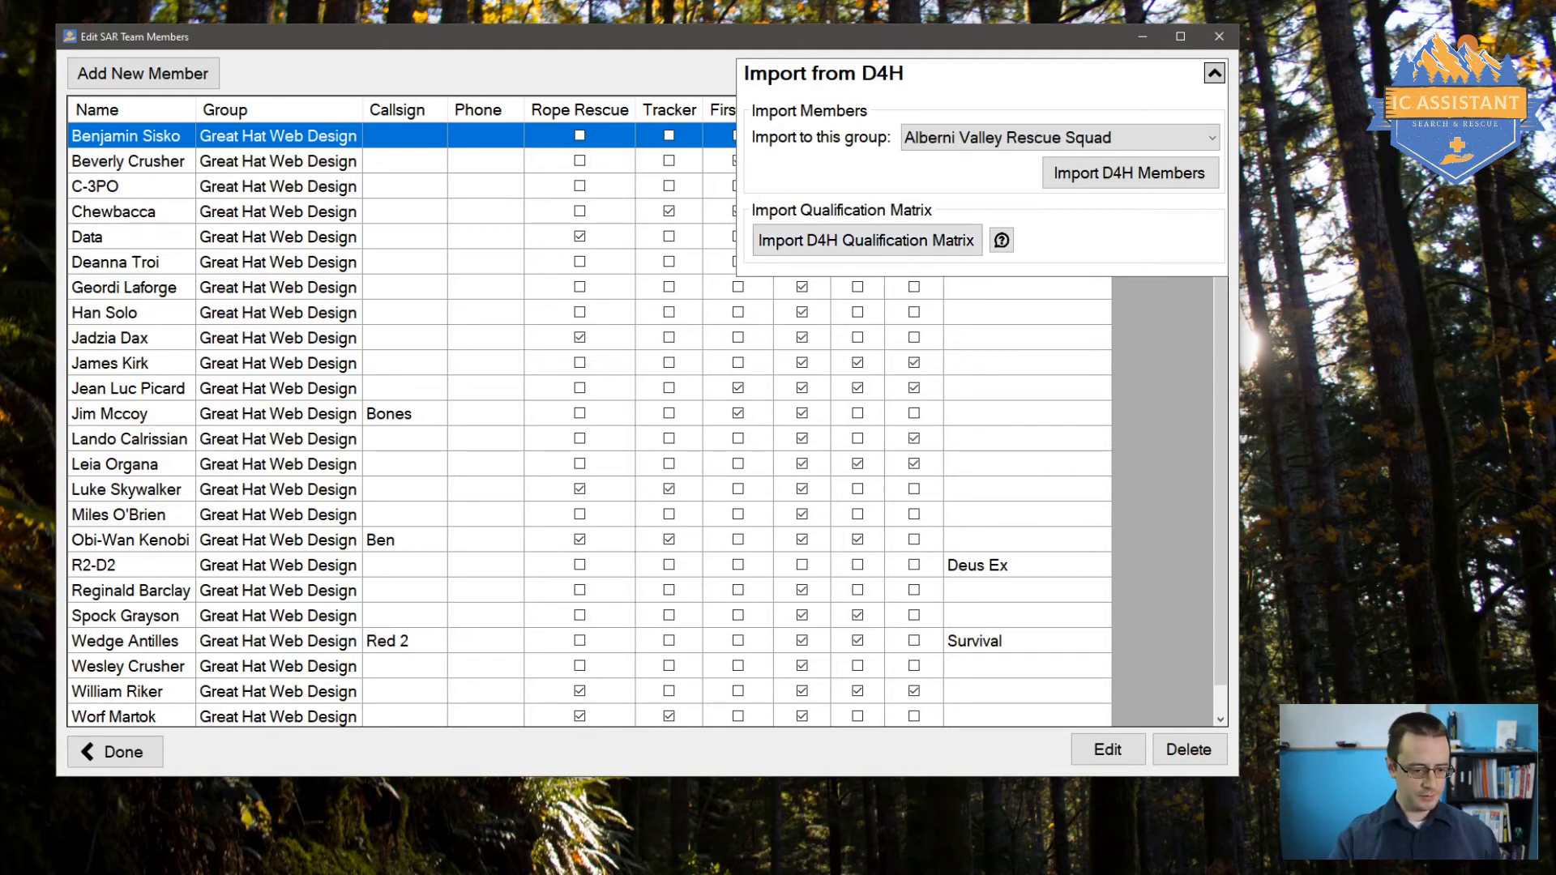
Switch to the D4H members page in the browser, export the current members to Downloads as crsar__members (2).csv and return to the team member list
left_click(248, 828)
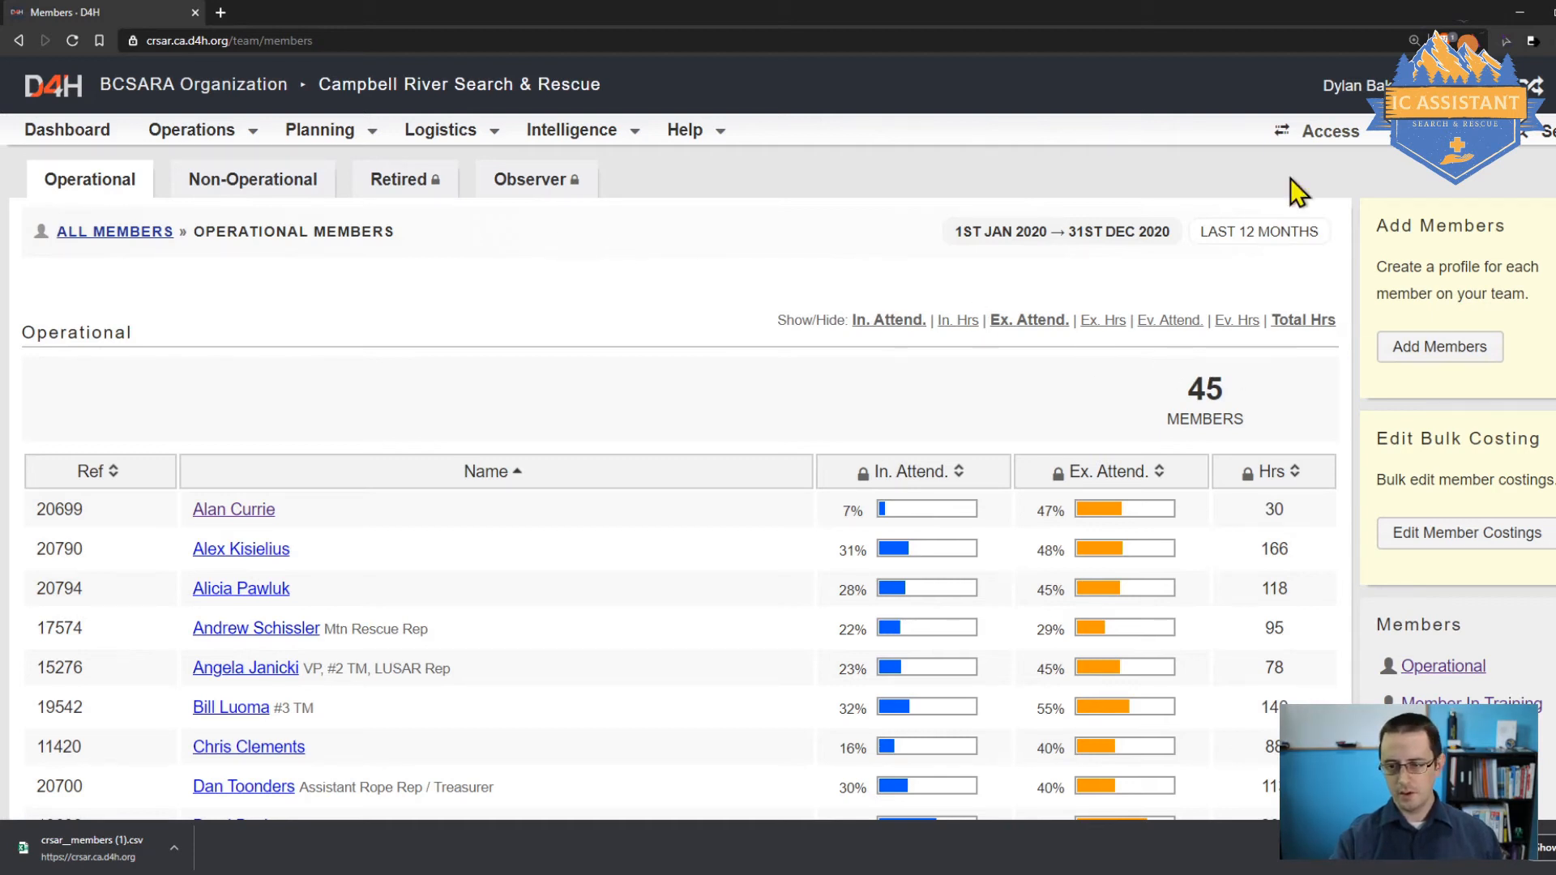
mouse_move(341, 144)
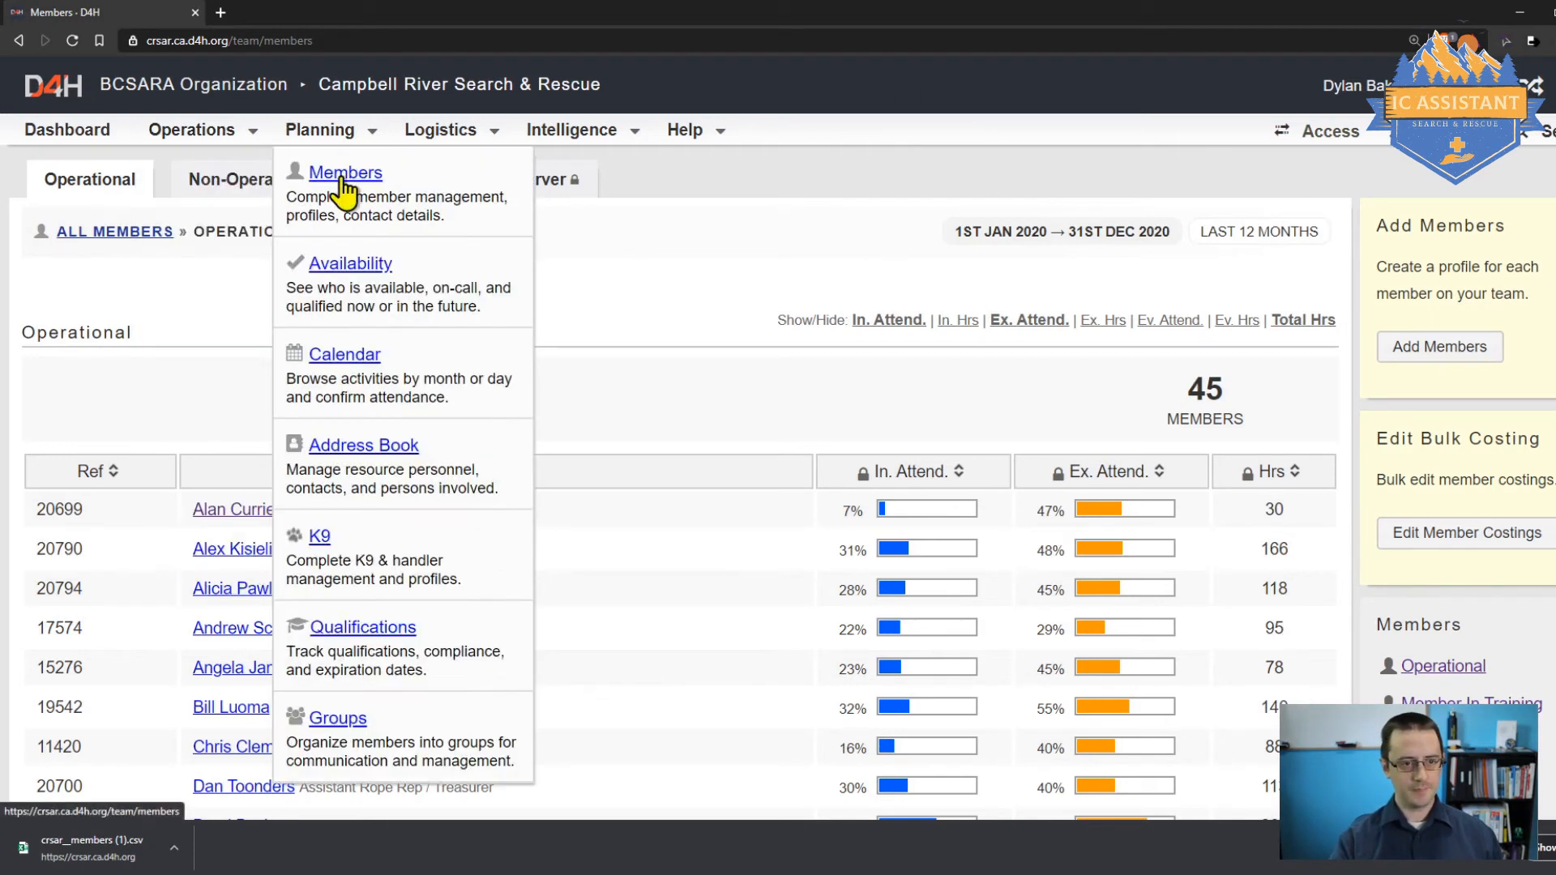
scroll(1155, 422, "down", 1)
scroll(1240, 452, "down", 8)
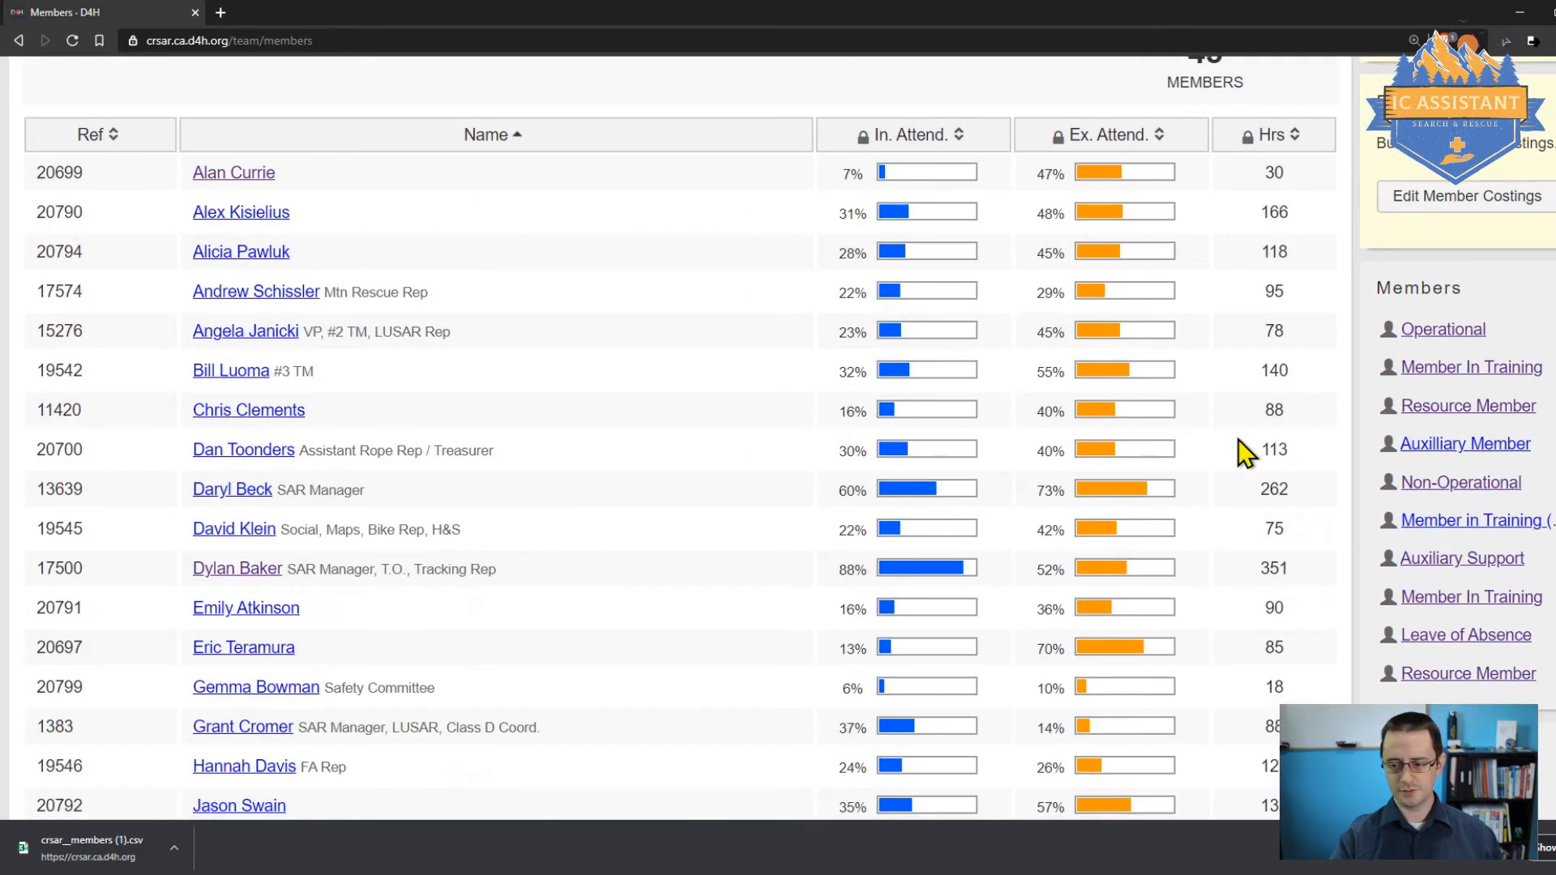
scroll(1285, 468, "down", 2)
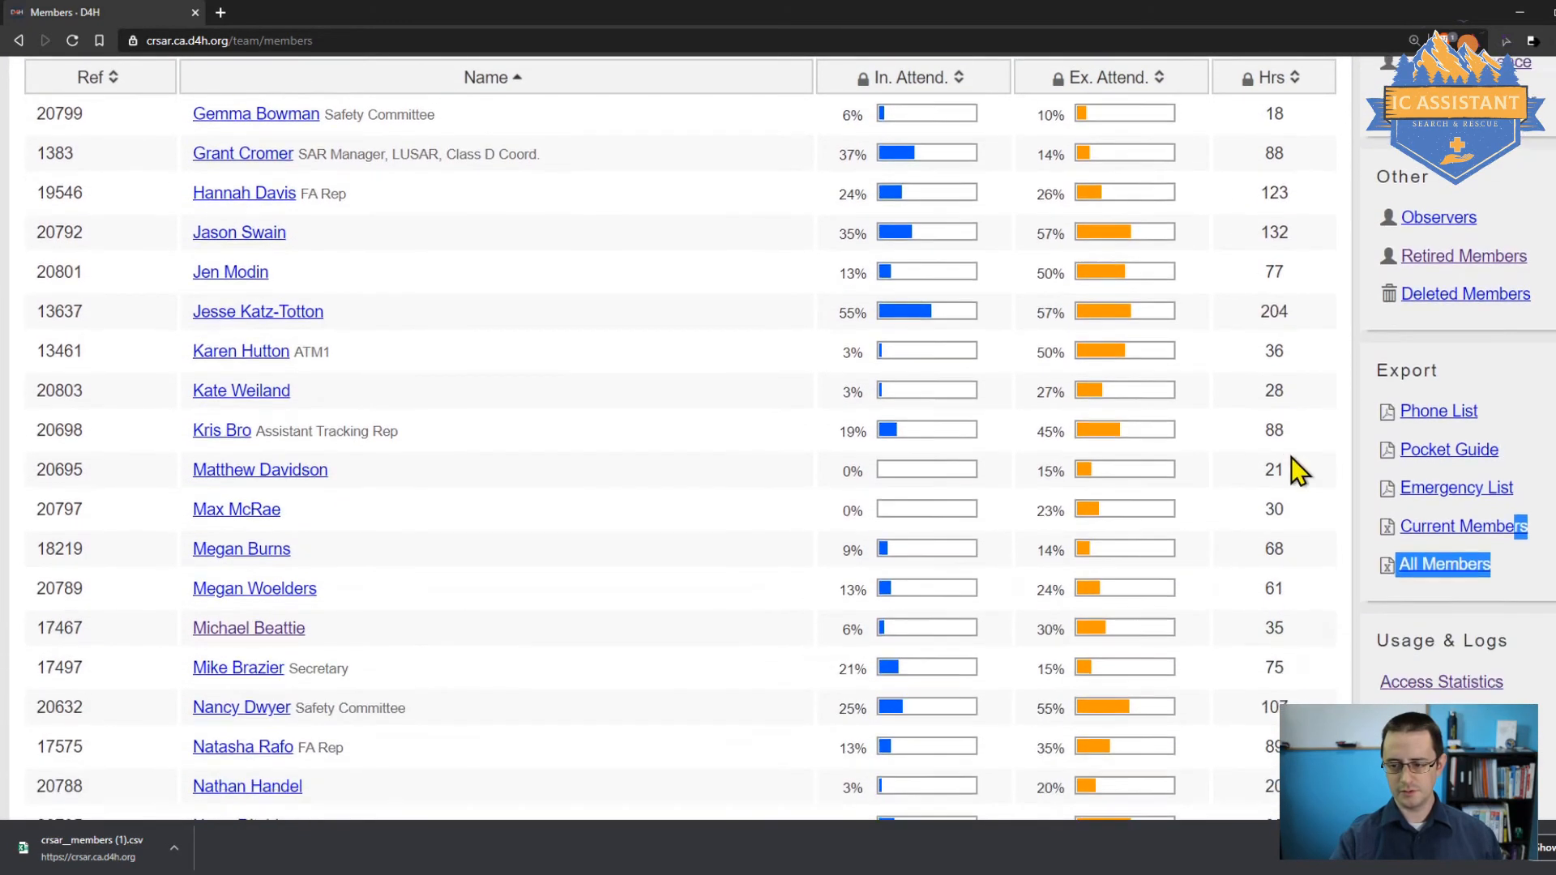
left_click_drag(1376, 354, 1435, 352)
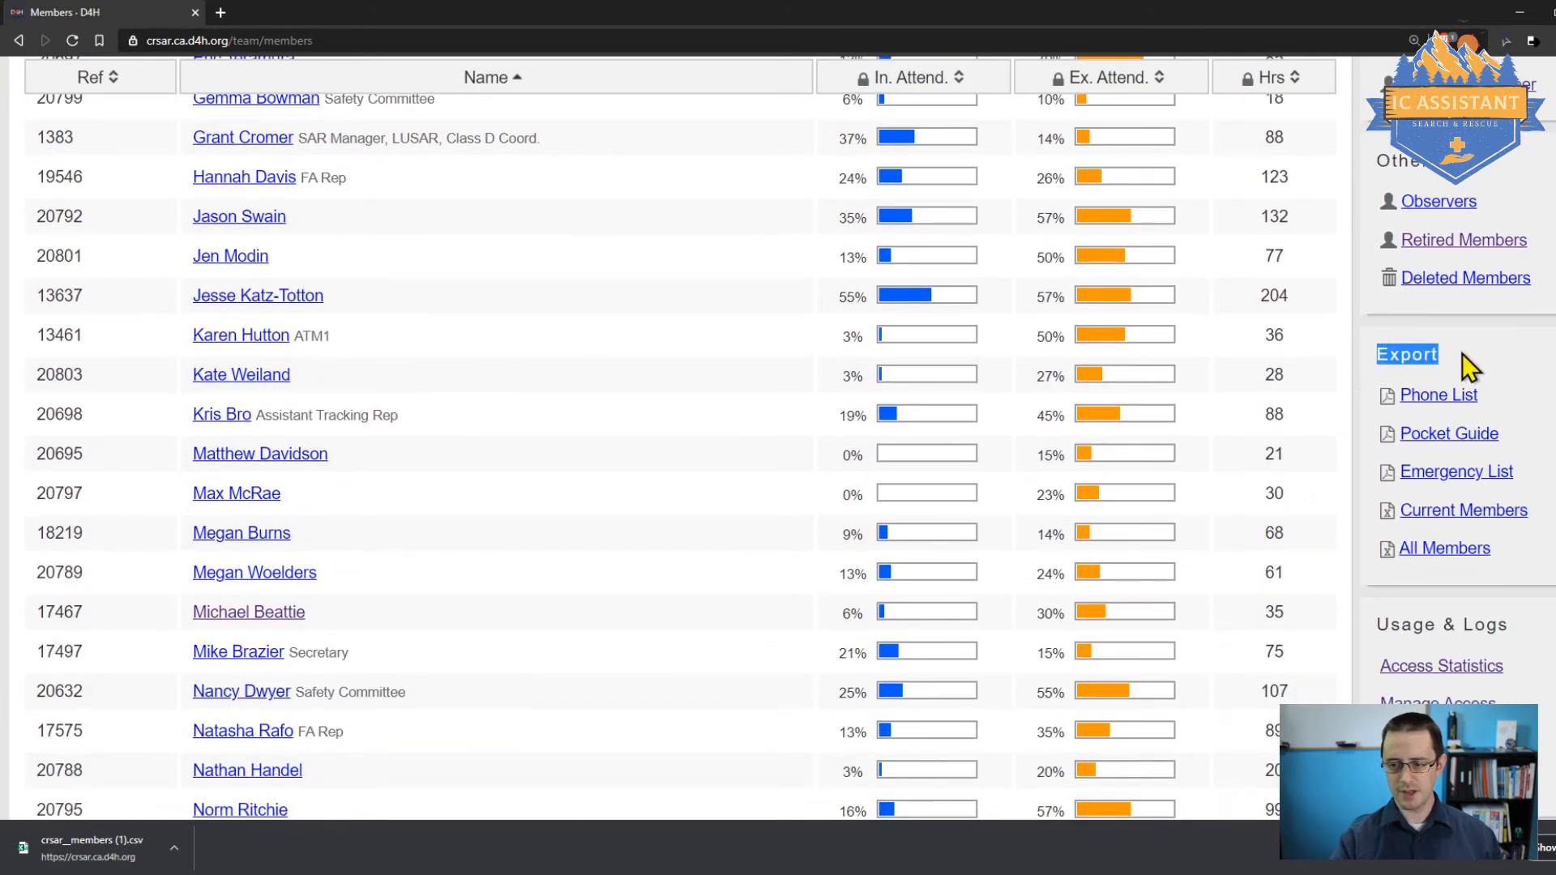
left_click(1436, 516)
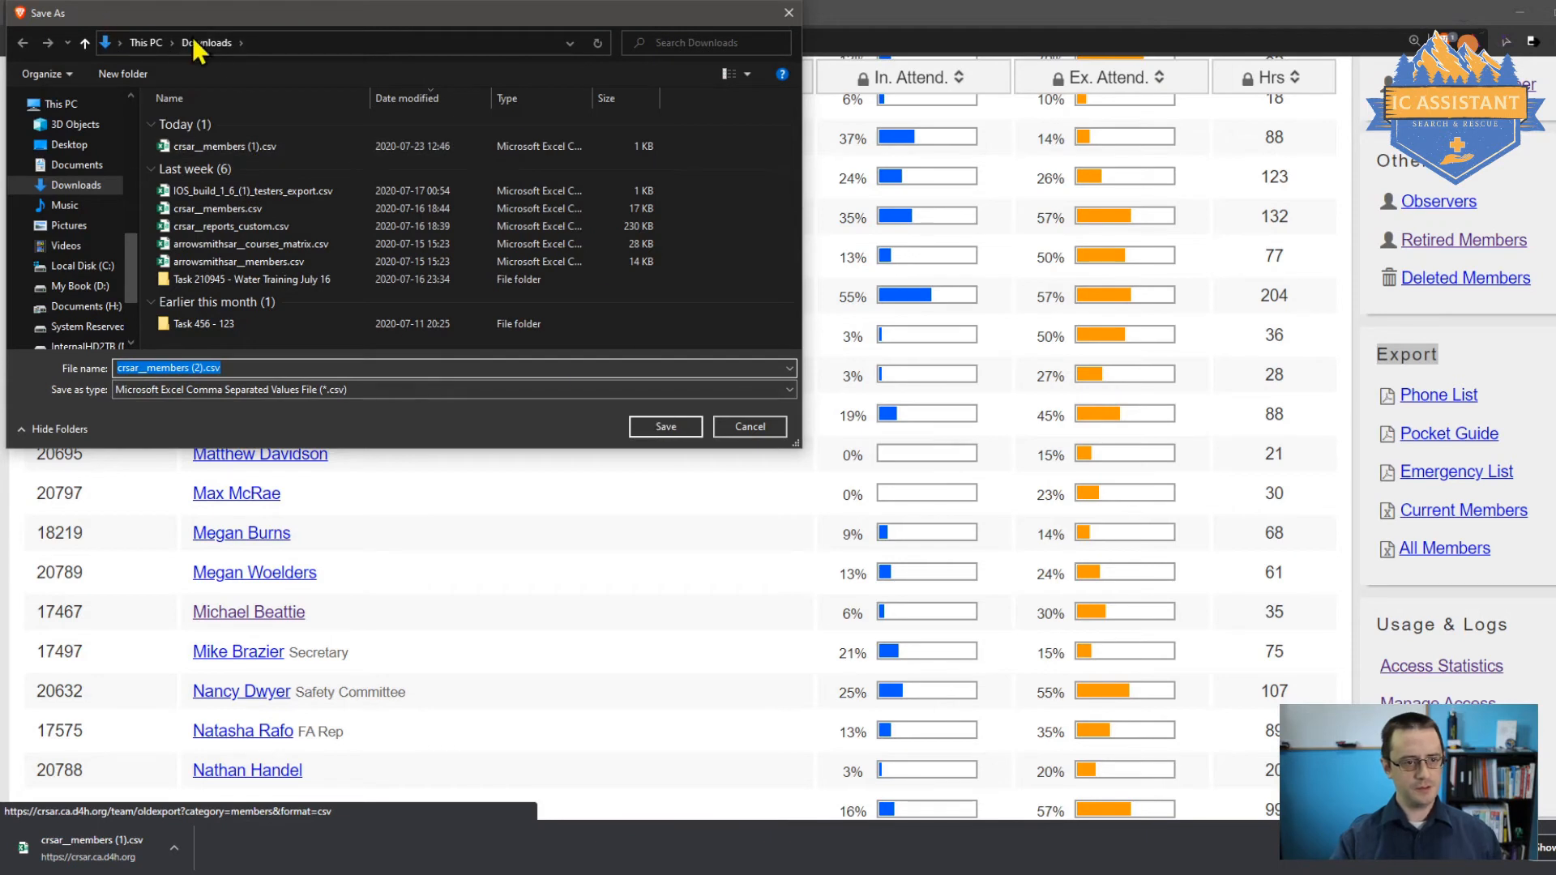
left_click(691, 432)
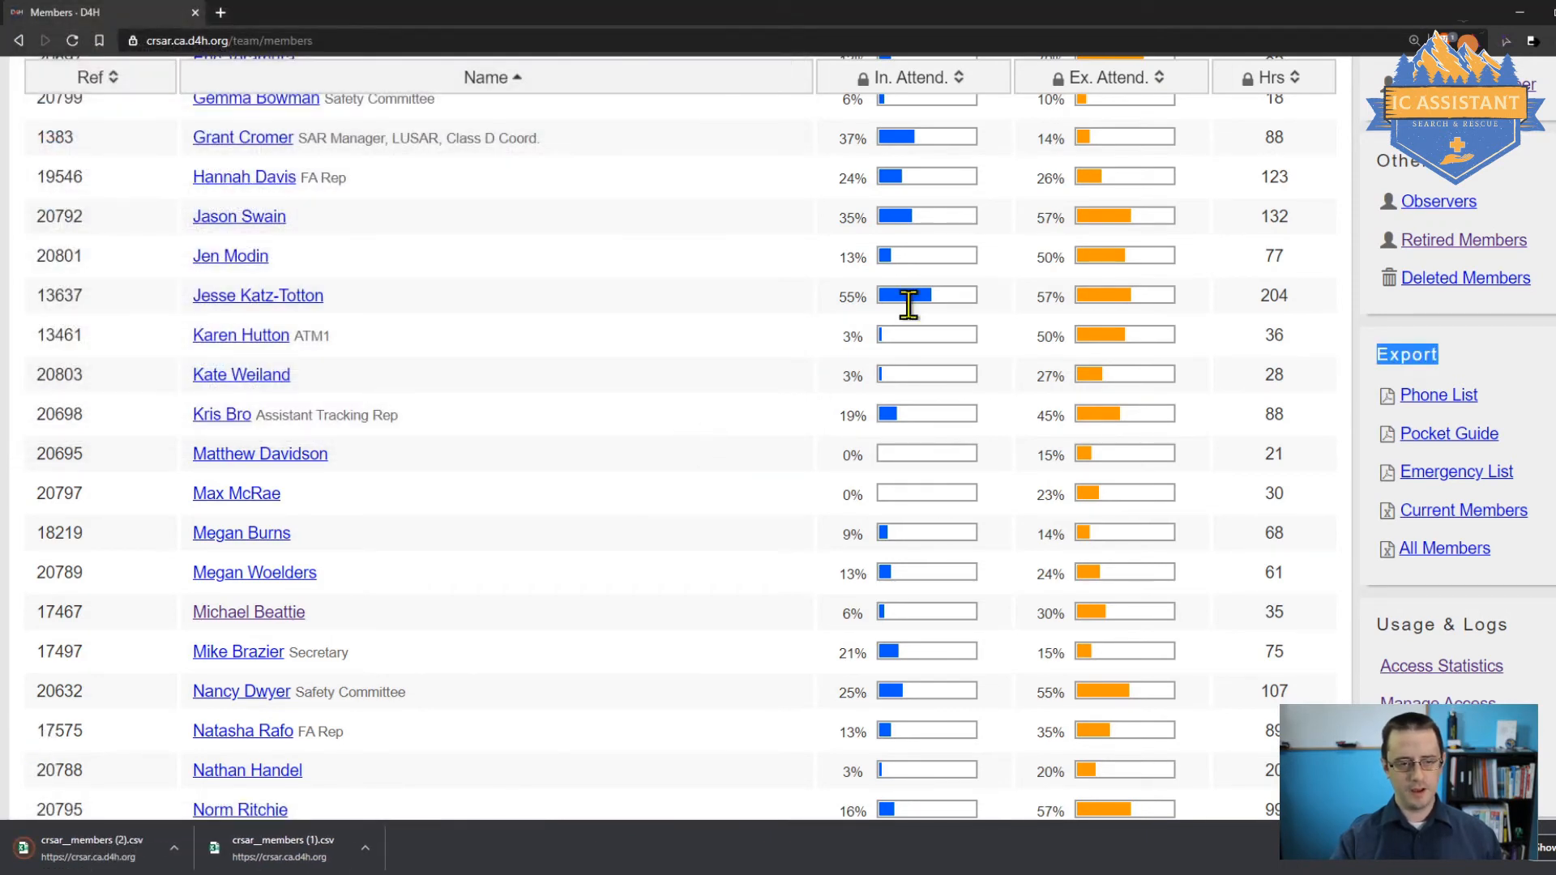
left_click(1522, 11)
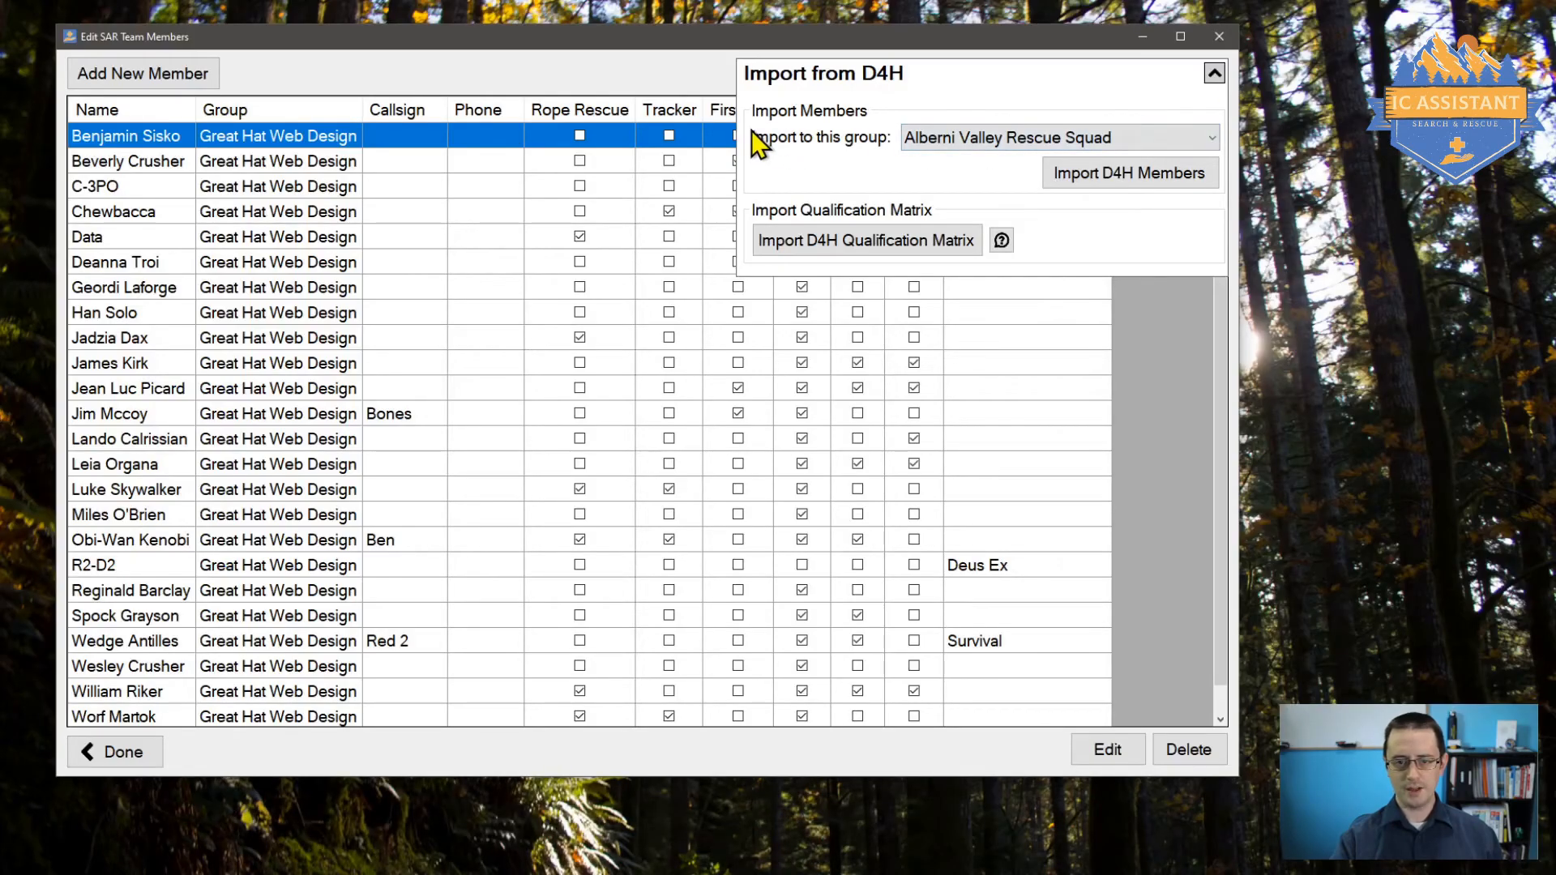
Set the import group to Campbell River SAR and import the D4H members from crsar__members (1).csv
left_click(963, 136)
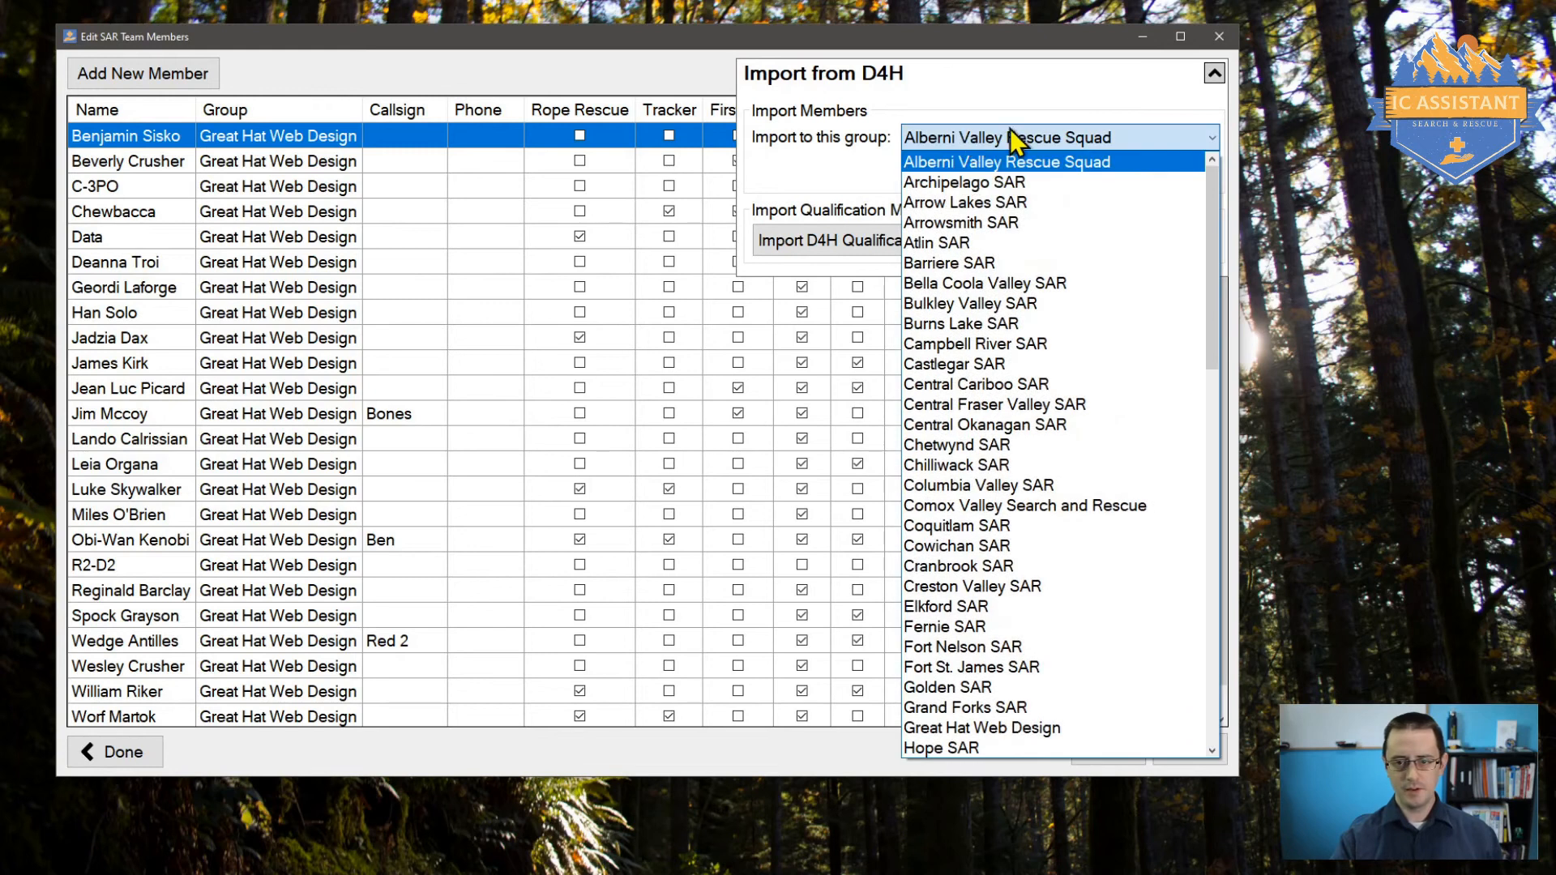
left_click(1044, 345)
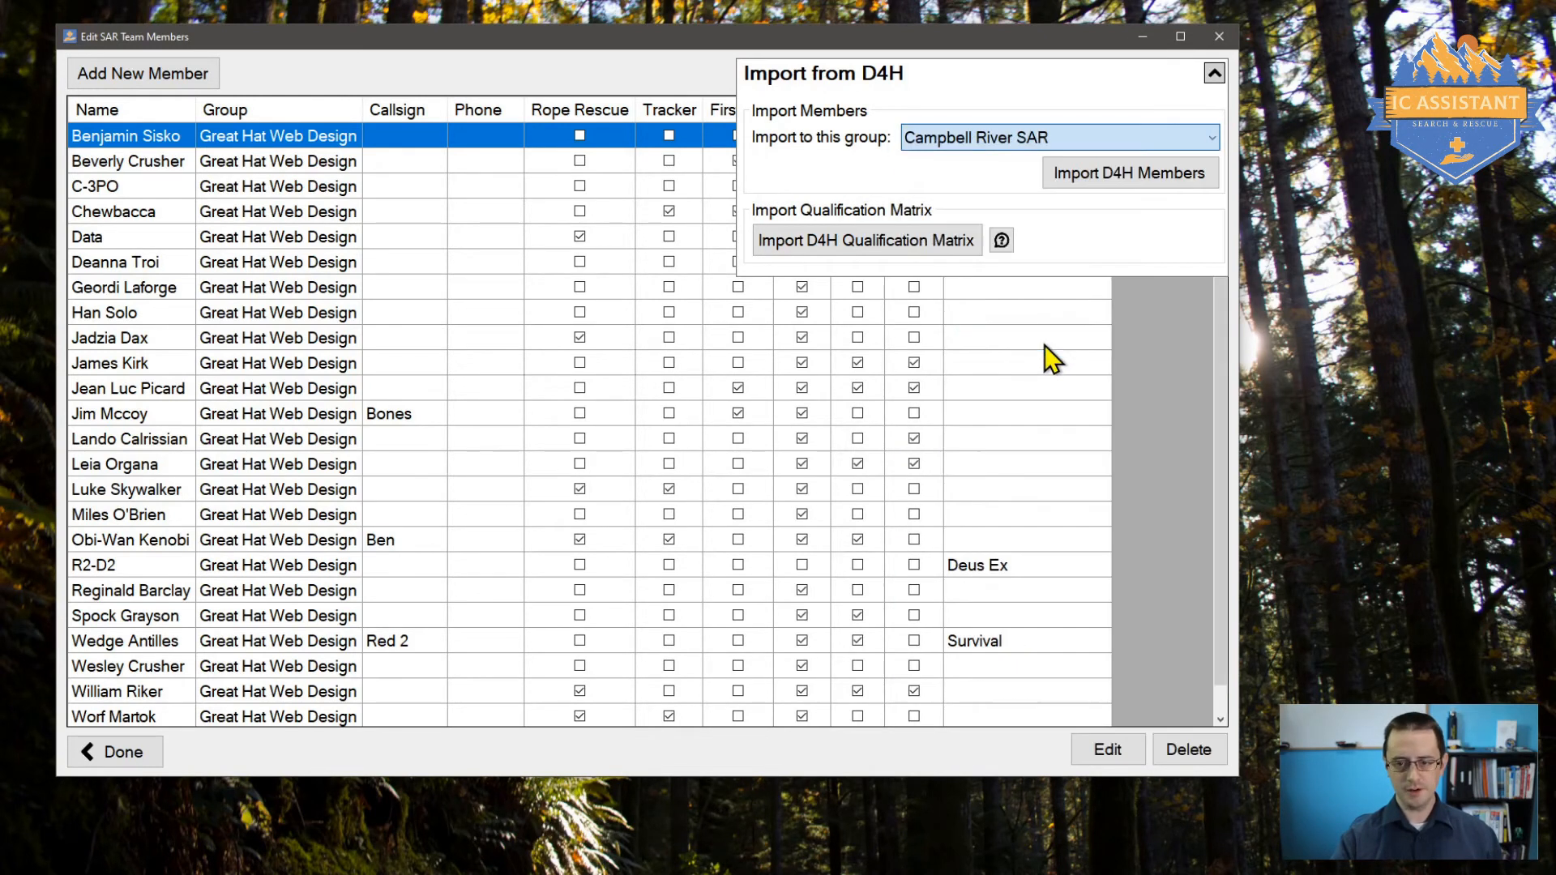
left_click(1116, 177)
left_click(256, 196)
left_click(260, 214)
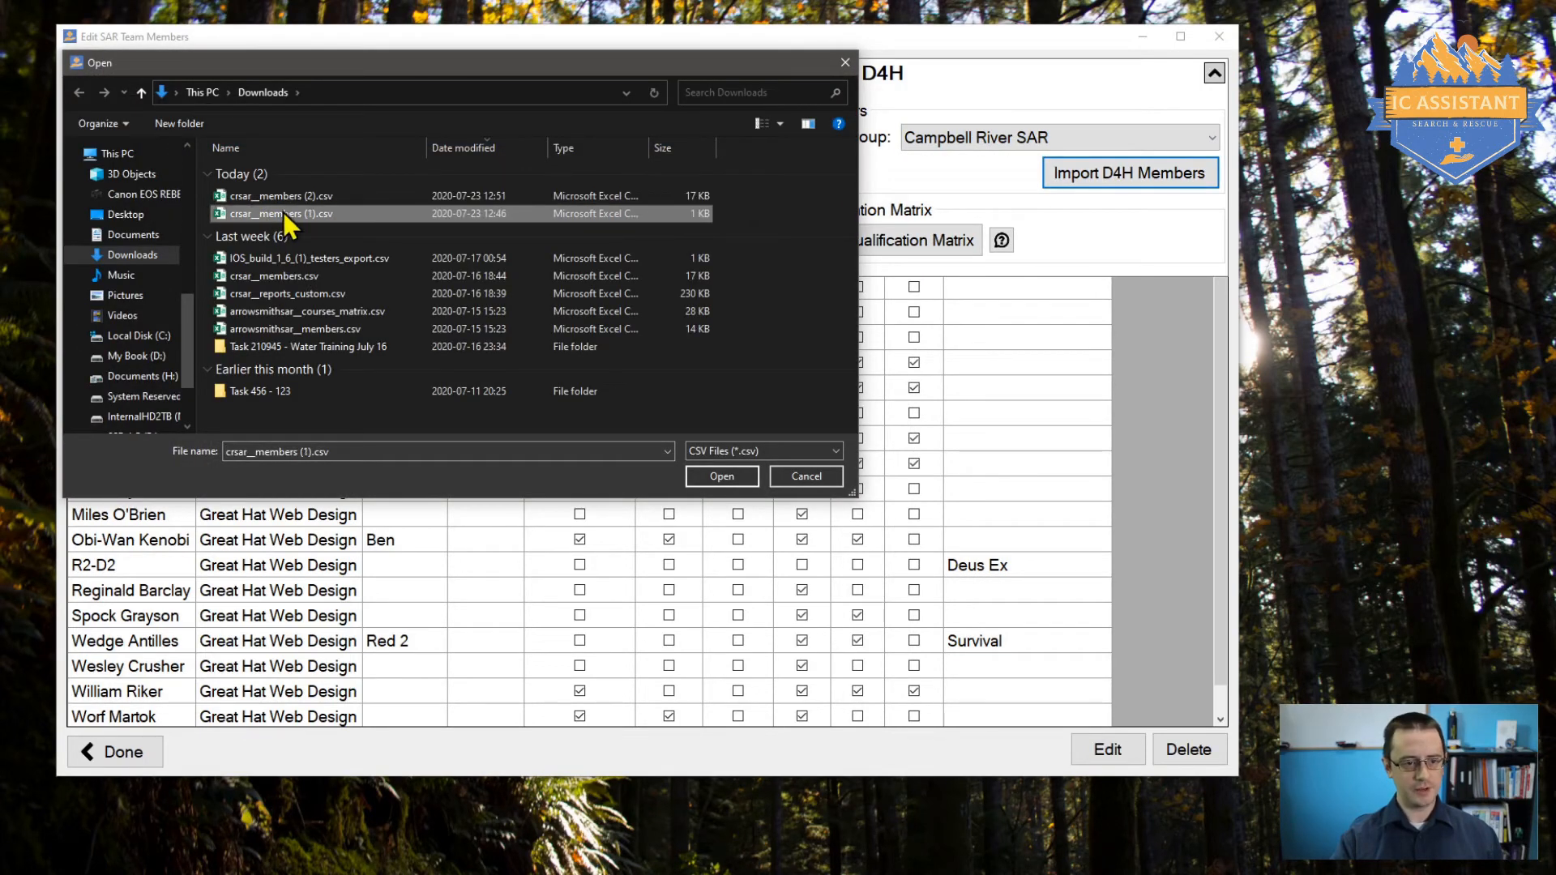
left_click(720, 476)
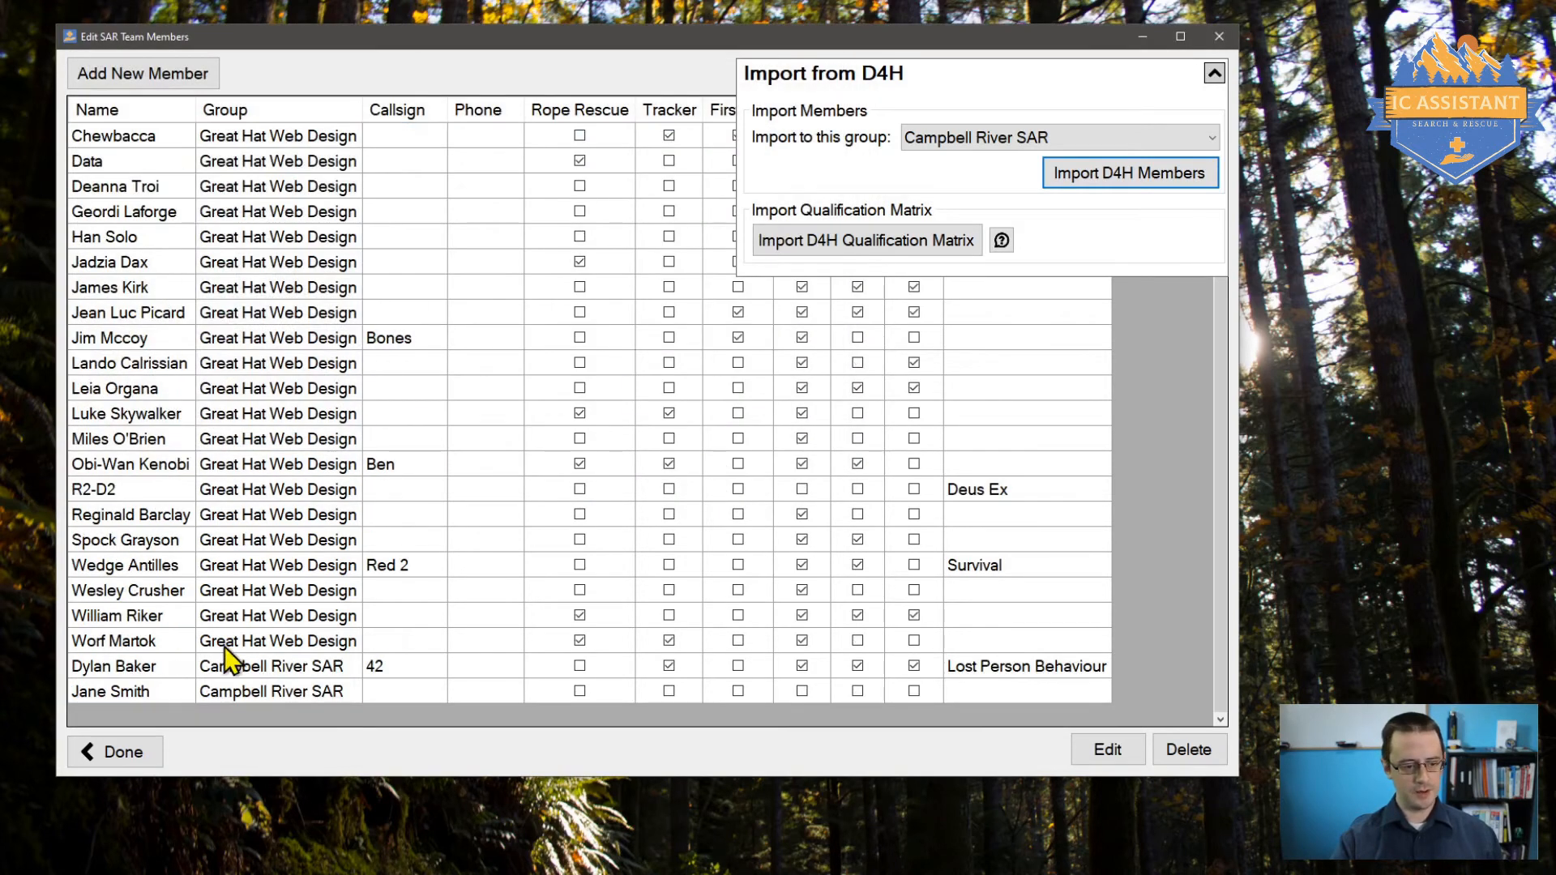
Examine the details of the last imported Campbell River SAR member and close the record without saving
left_click(146, 693)
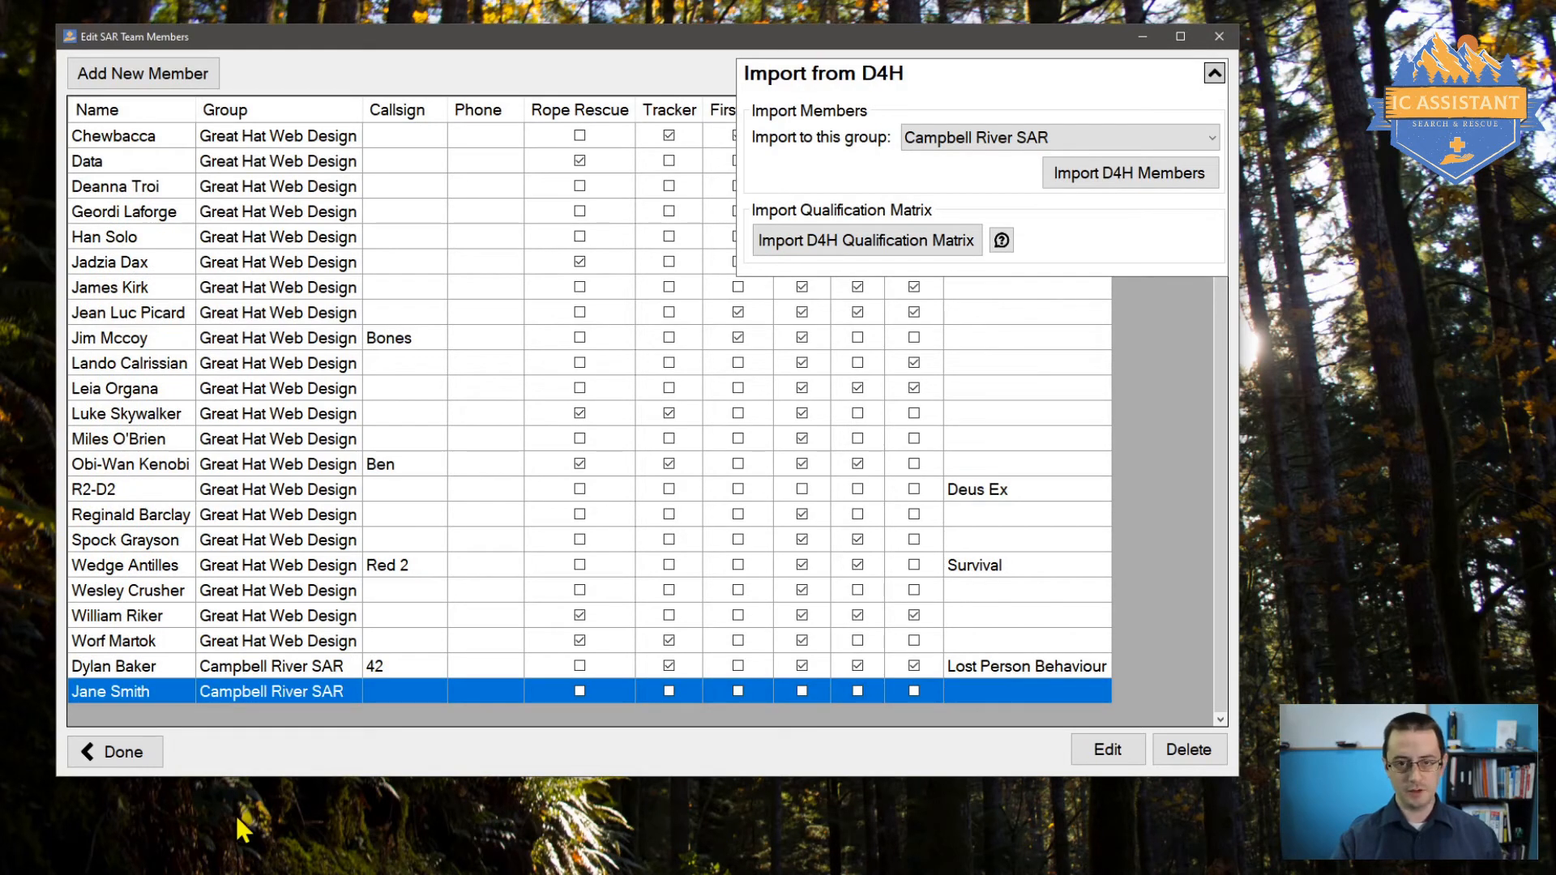
double_click(219, 690)
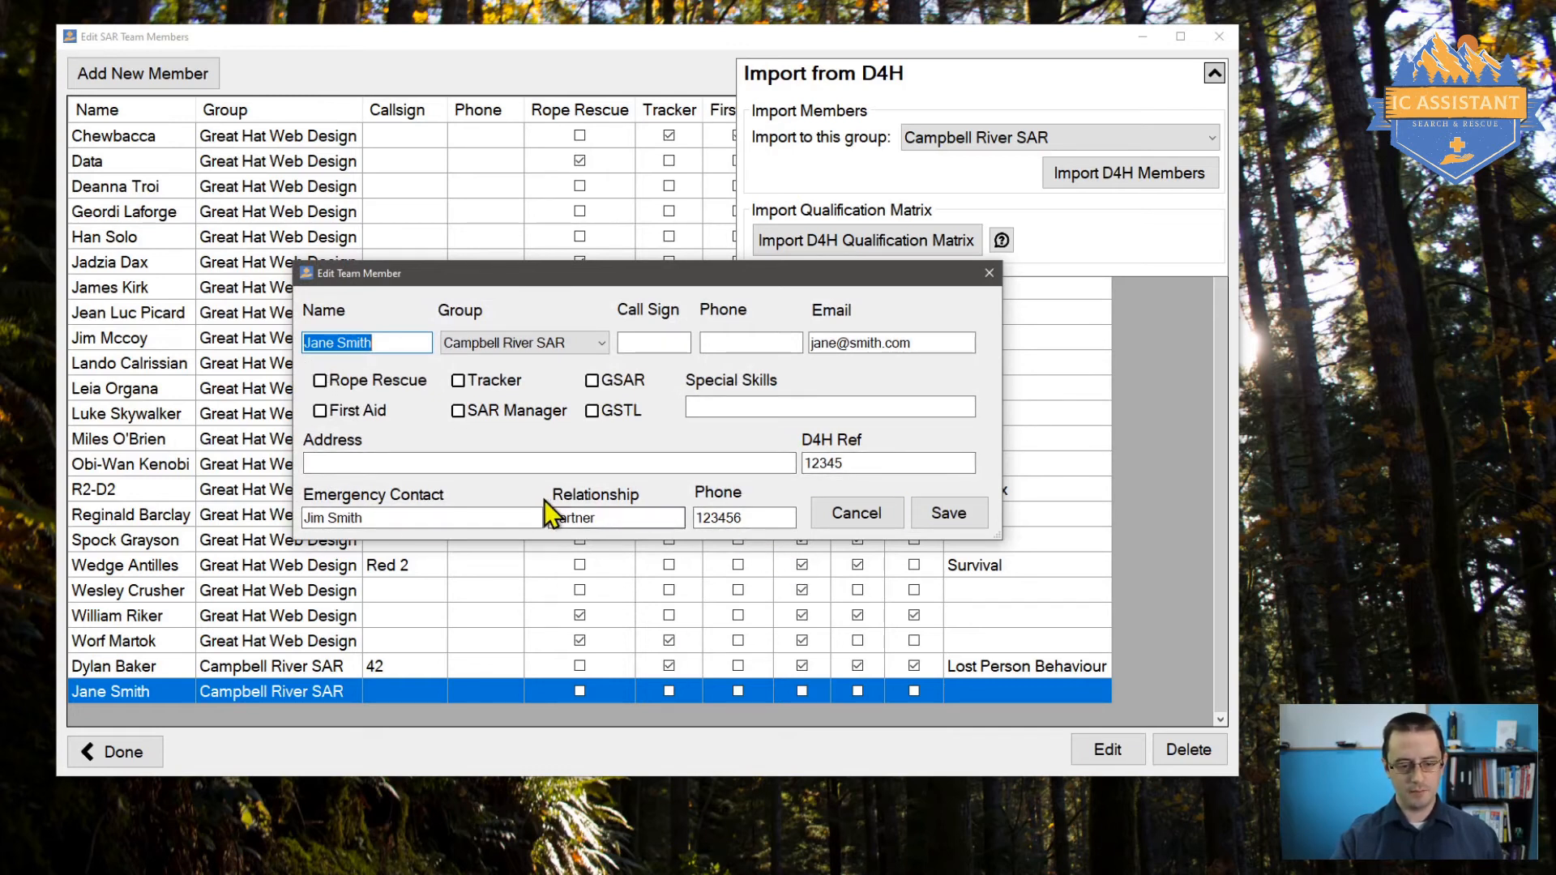
left_click(840, 521)
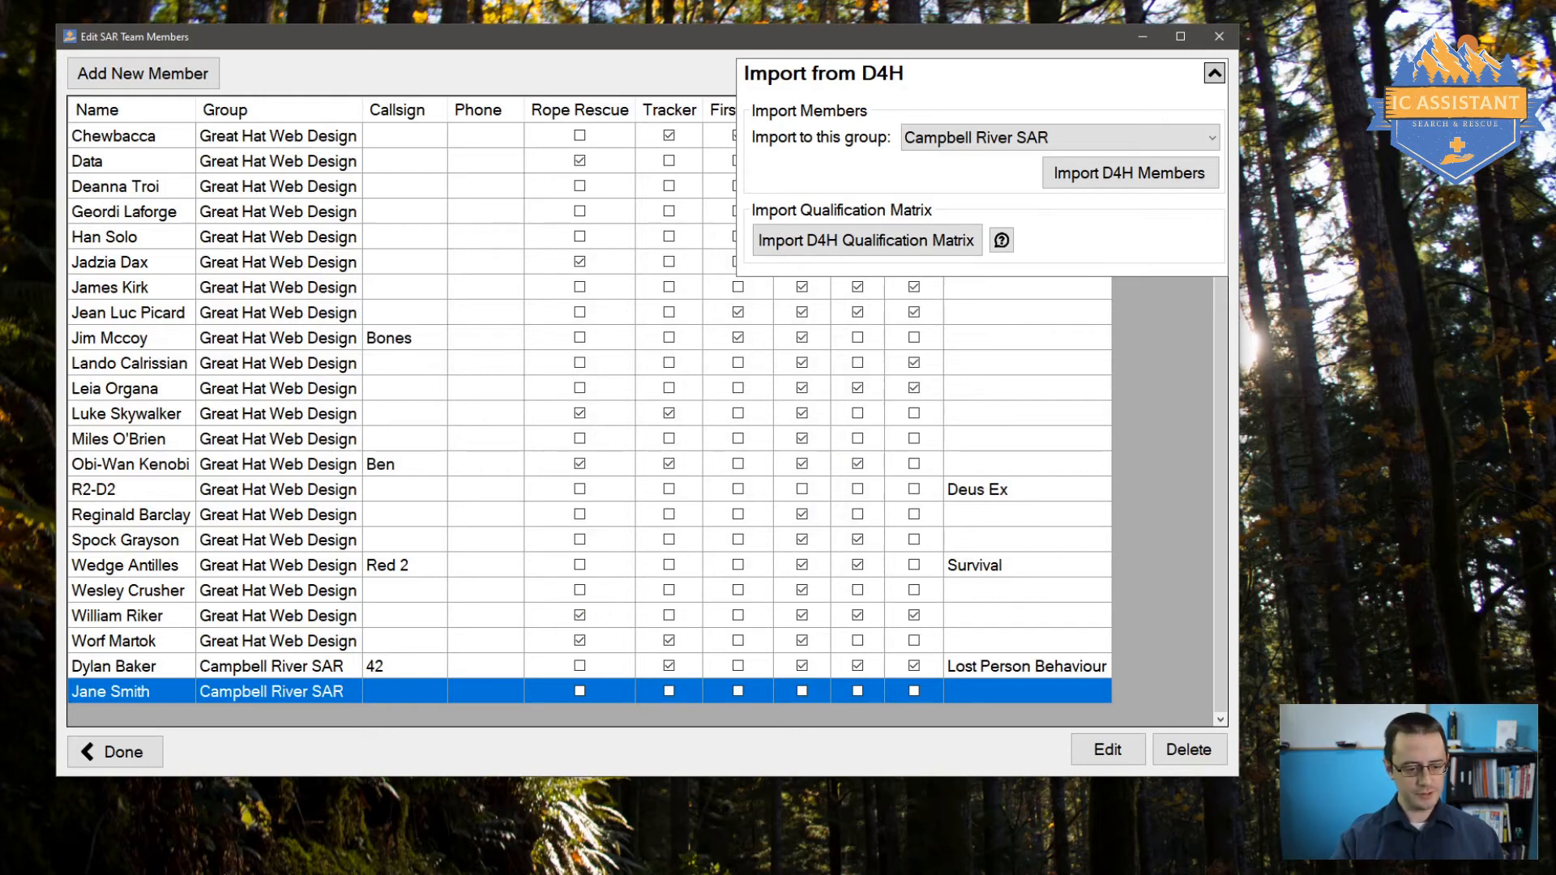
Switch back to D4H in the browser and open the team's Qualifications page
left_click(226, 874)
left_click(250, 805)
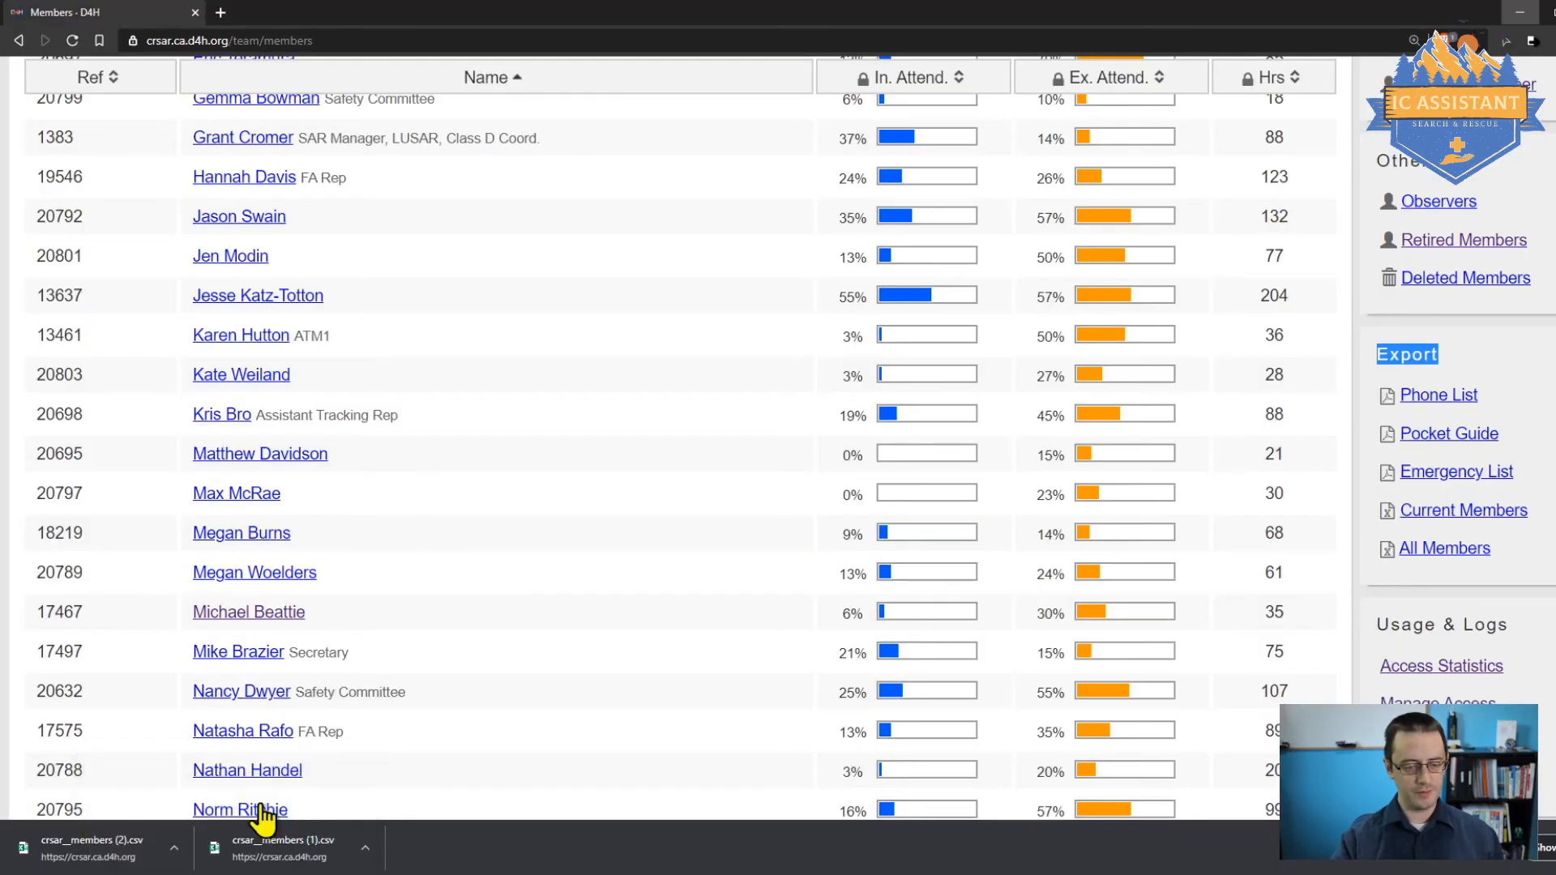
scroll(606, 285, "up", 15)
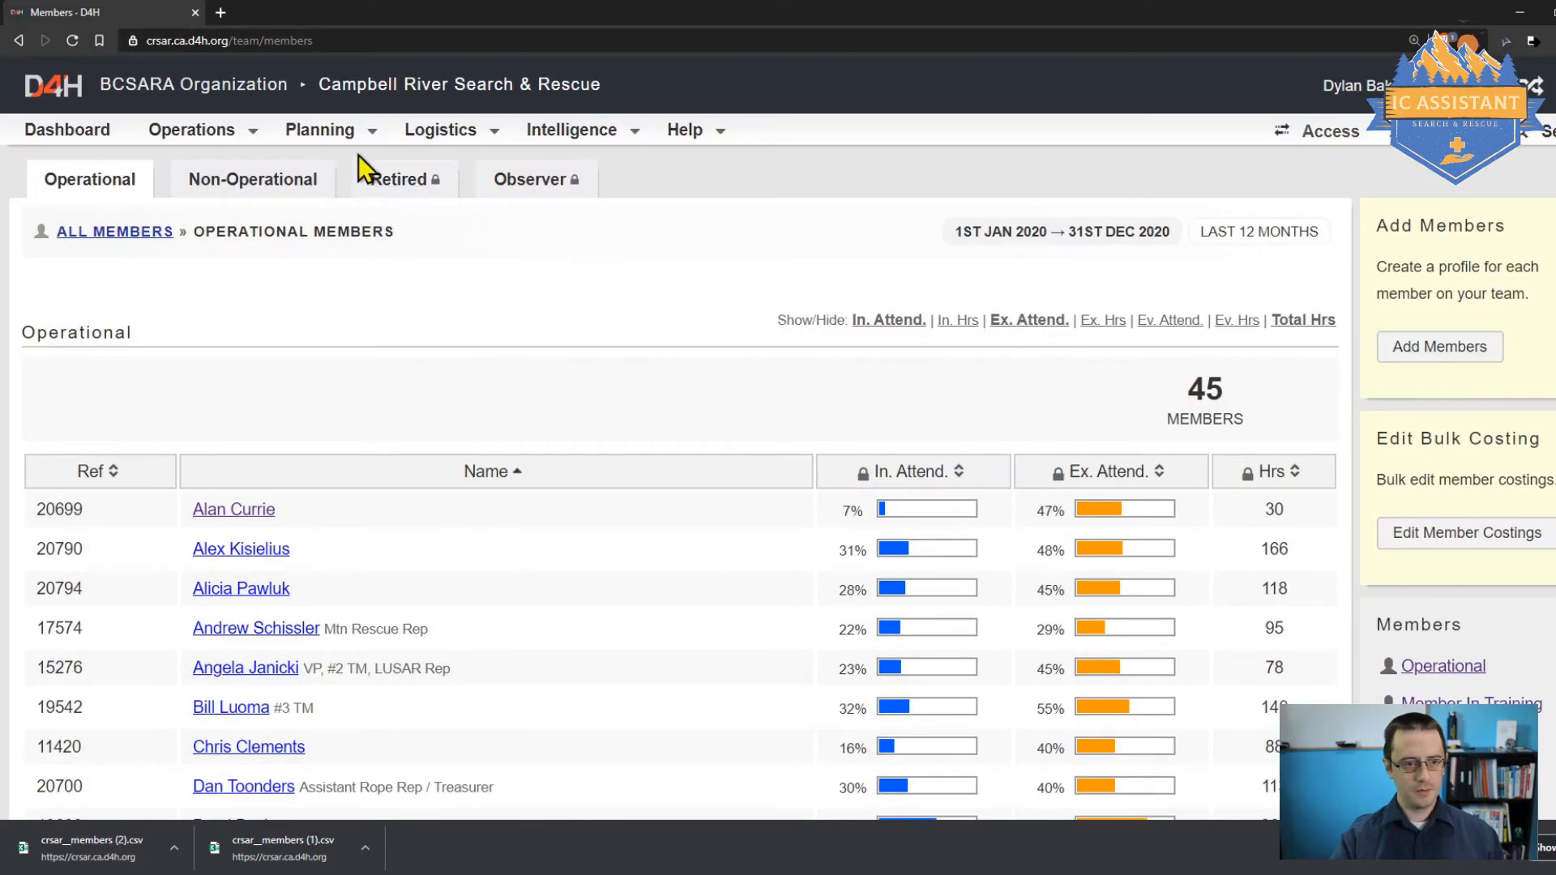
left_click(347, 132)
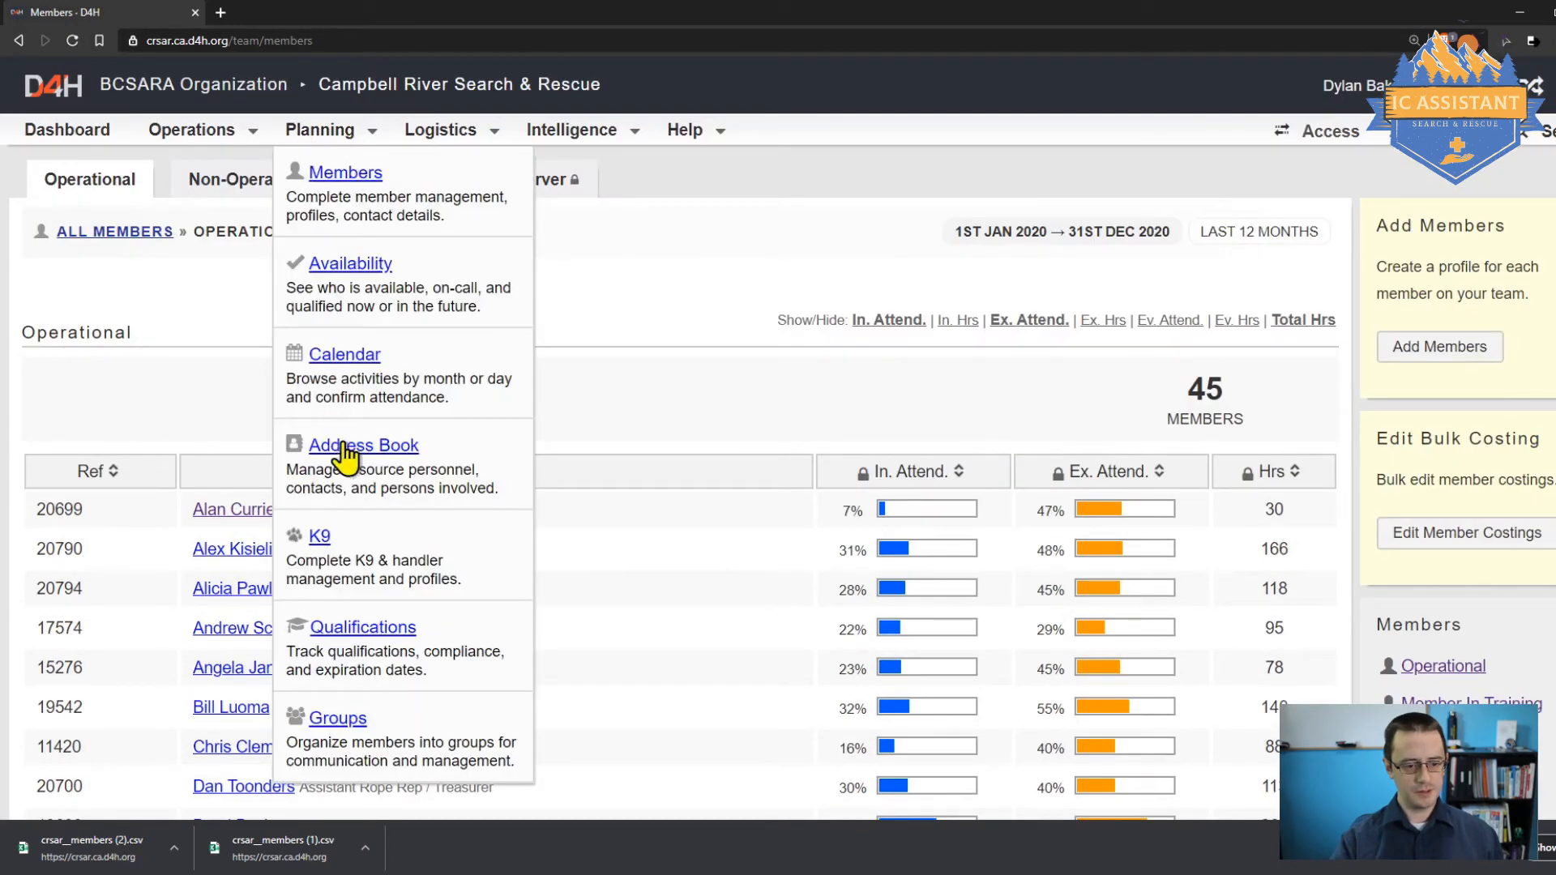
left_click(378, 629)
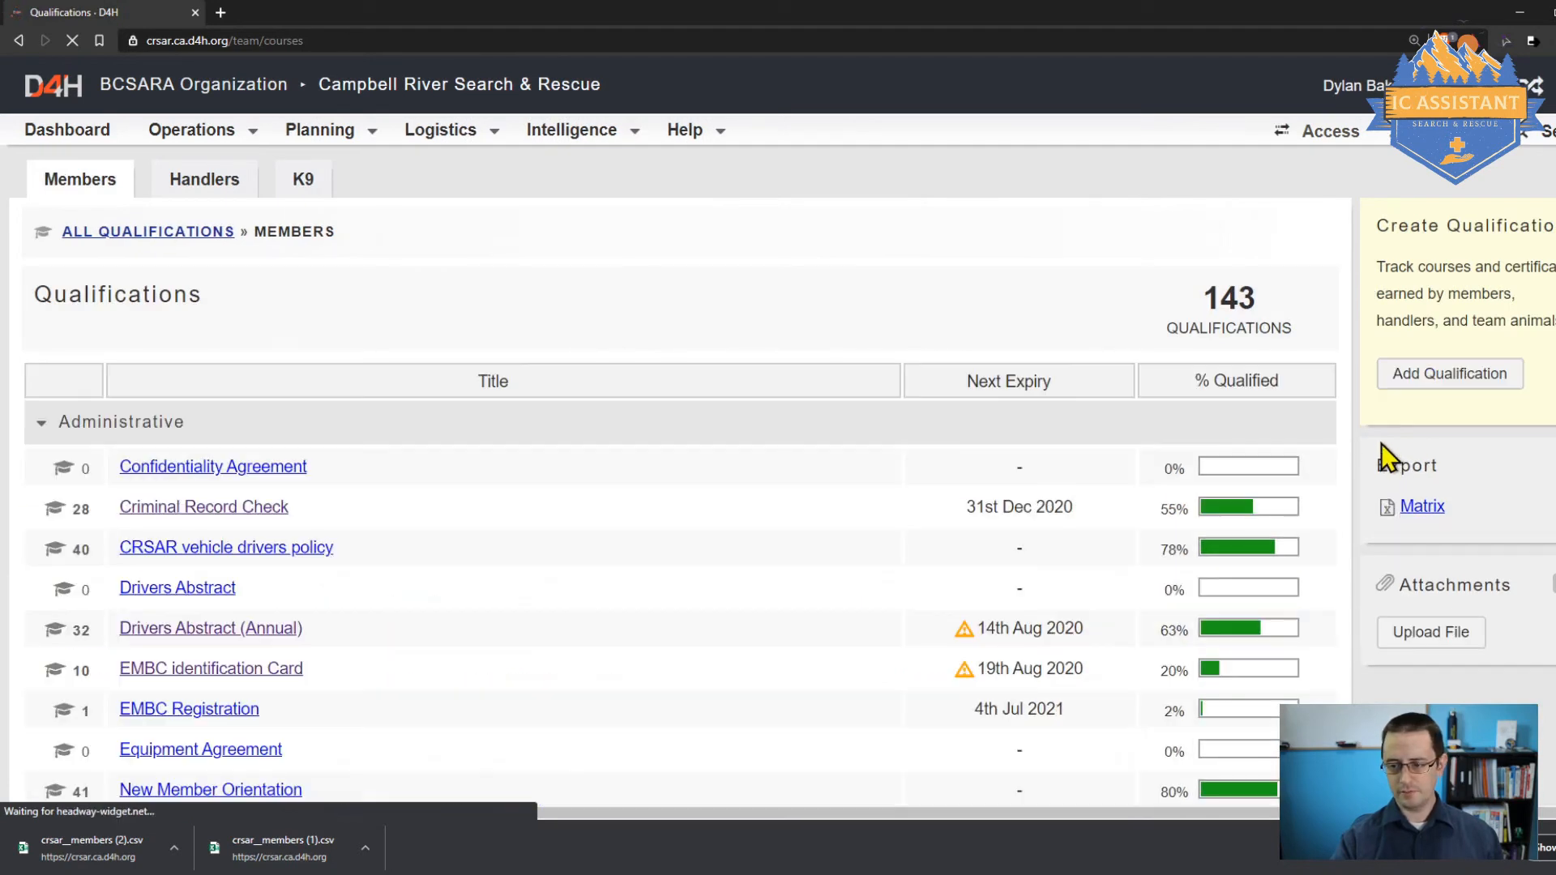
Export the qualifications matrix to Downloads as crsar__courses_matrix.csv and return to the SAR team member list
left_click_drag(1369, 459, 1482, 502)
left_click(1481, 503)
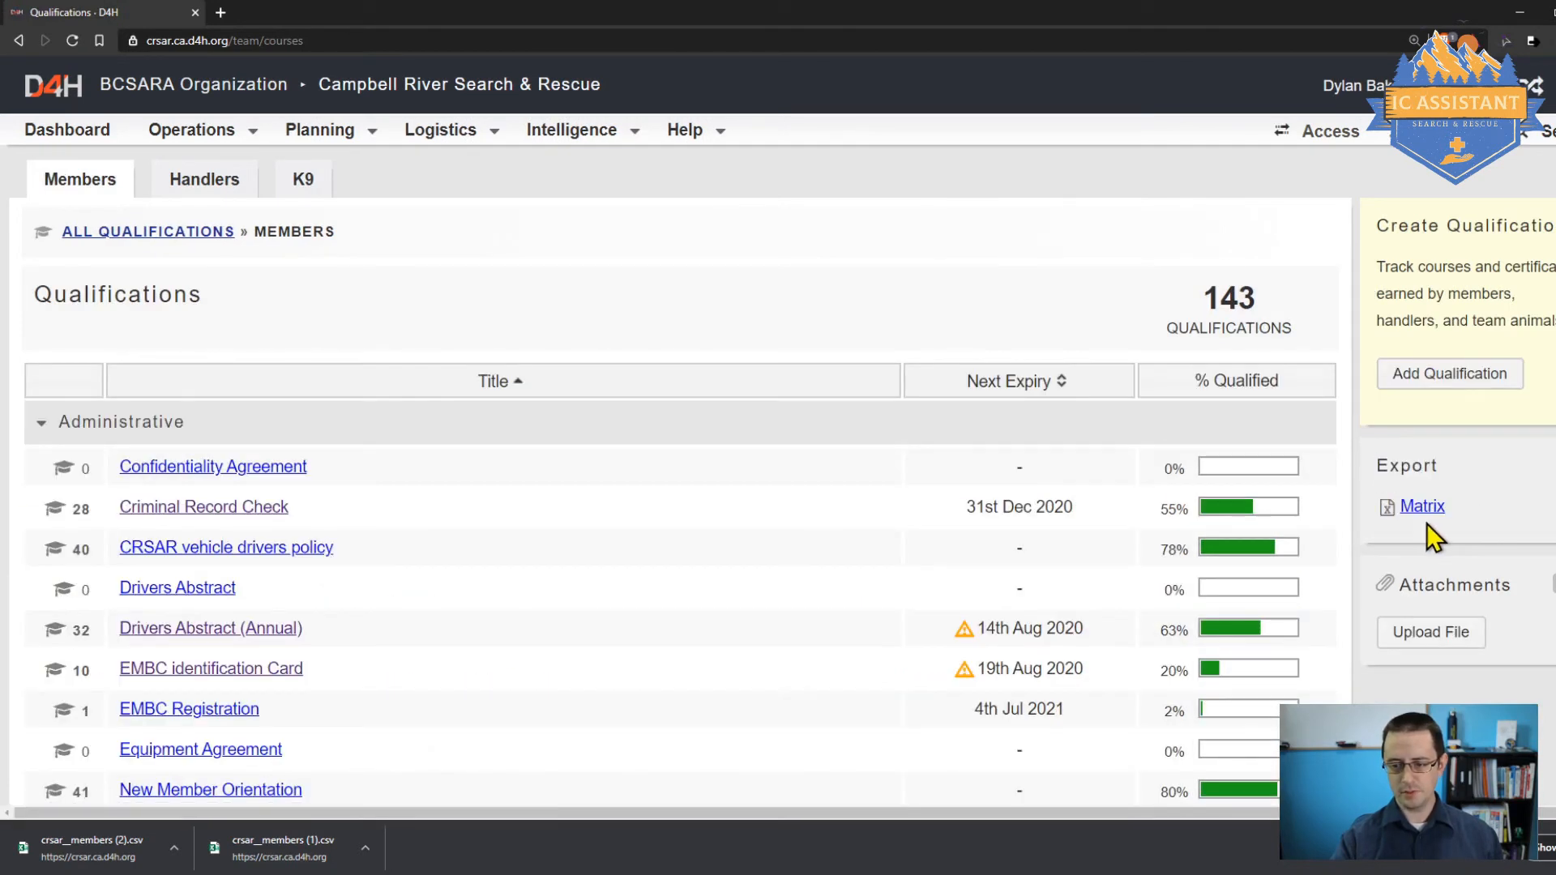
left_click(1420, 506)
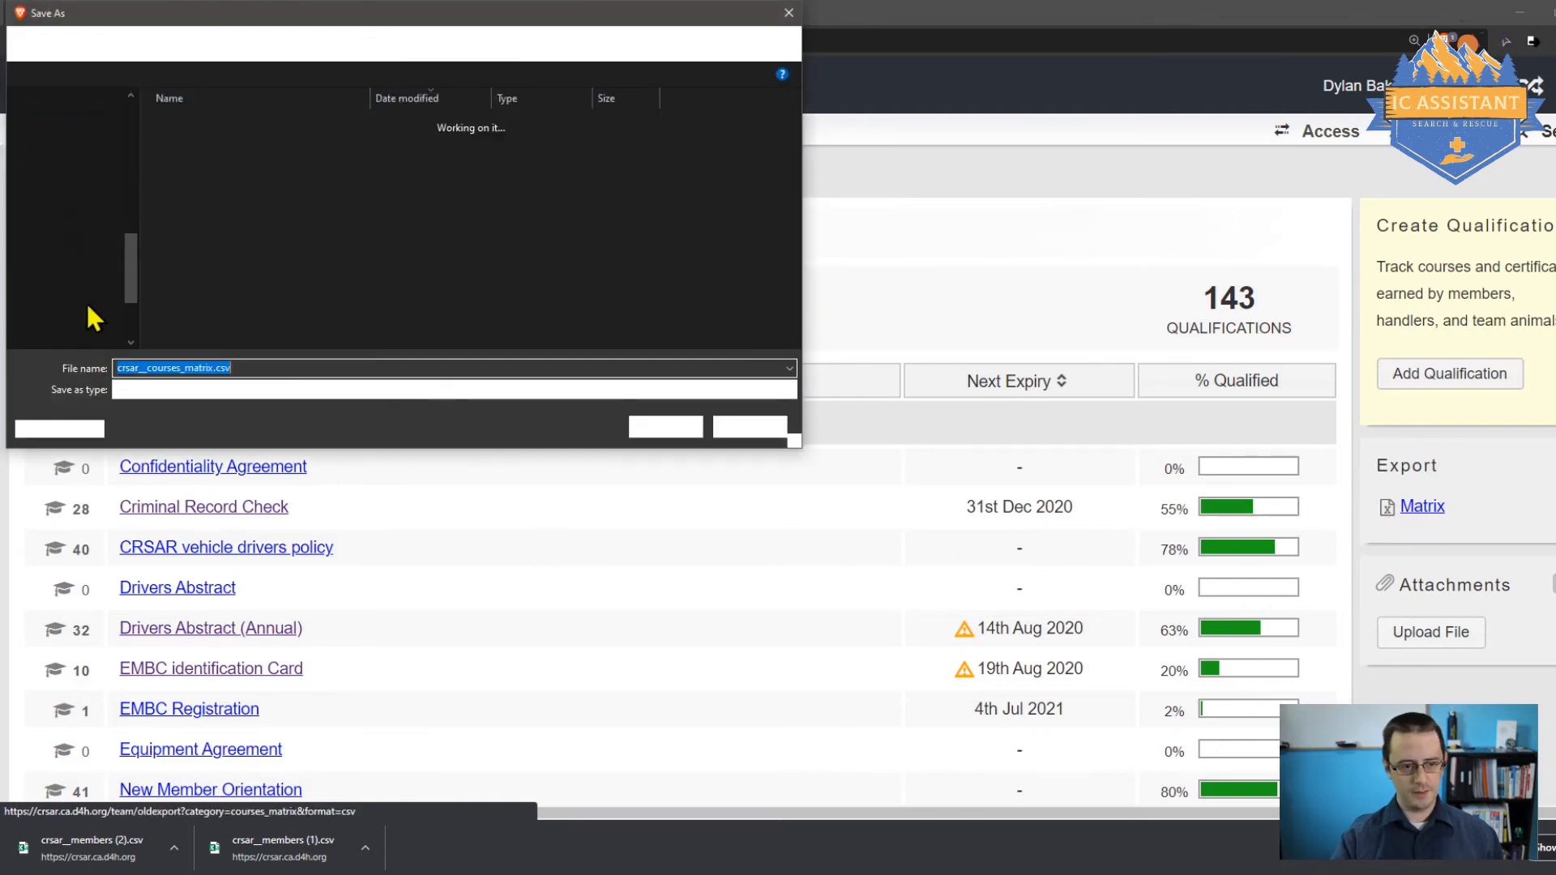
left_click(244, 368)
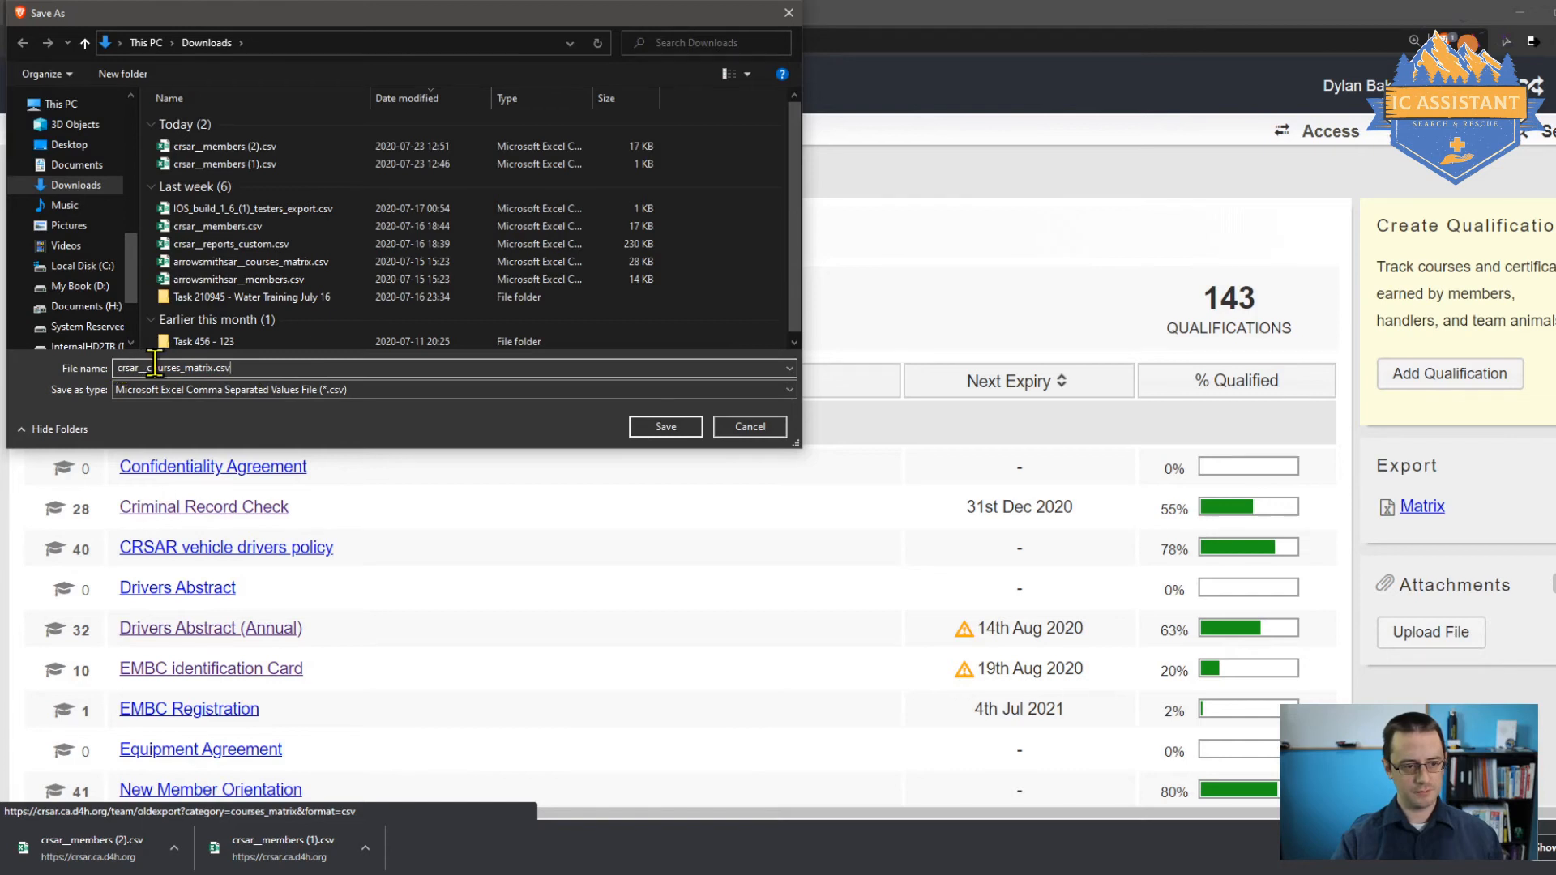
left_click(695, 431)
left_click(1519, 16)
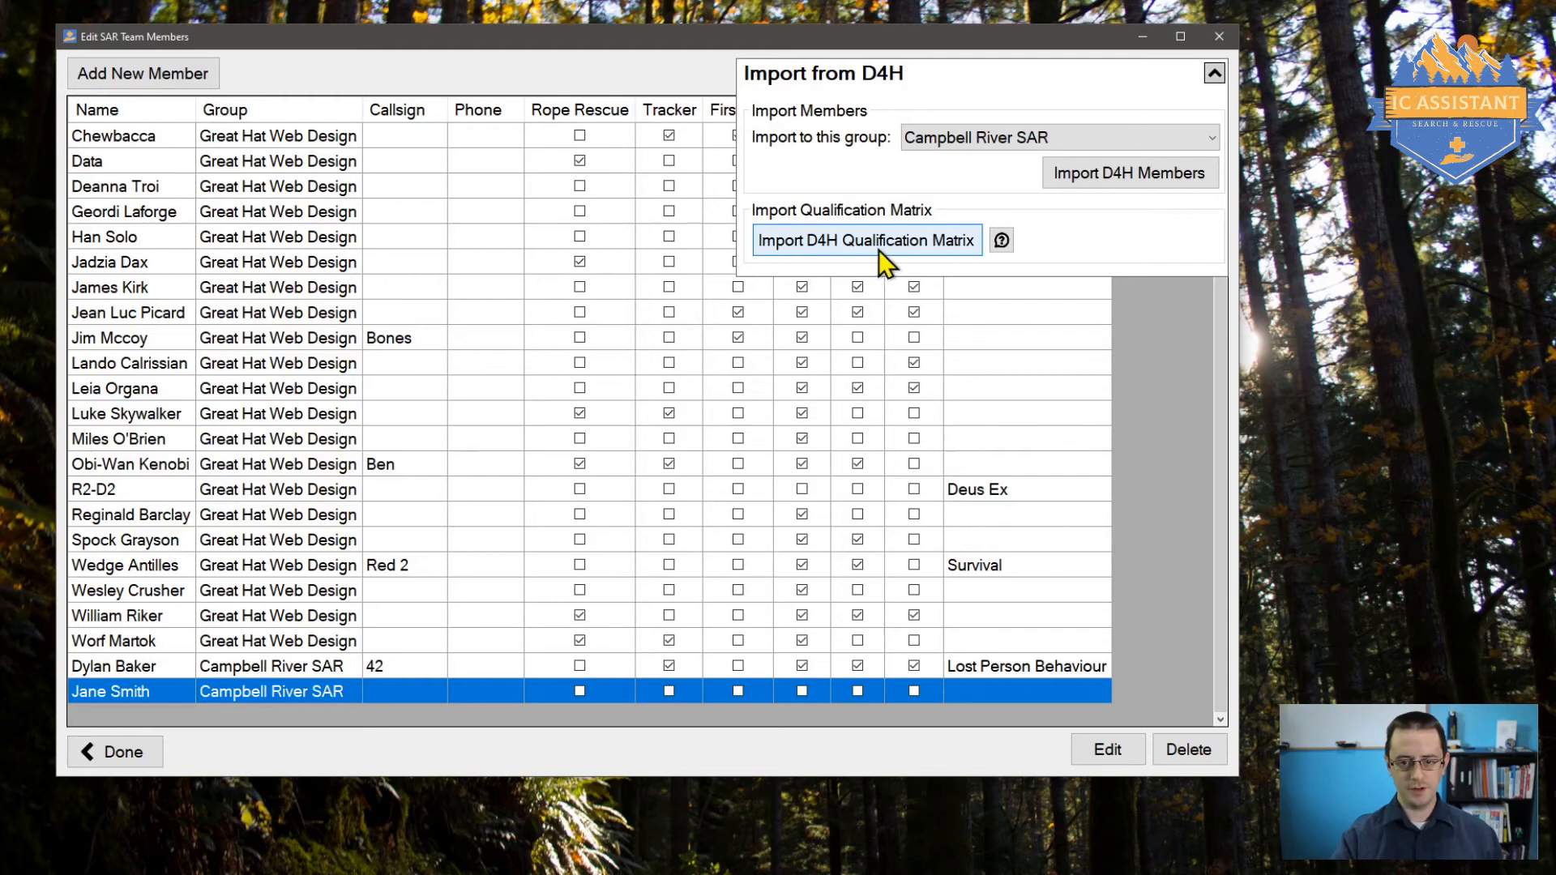
Import the D4H qualification matrix from crsar__courses_matrix.csv and select the Campbell River SAR member with callsign 42
left_click(927, 241)
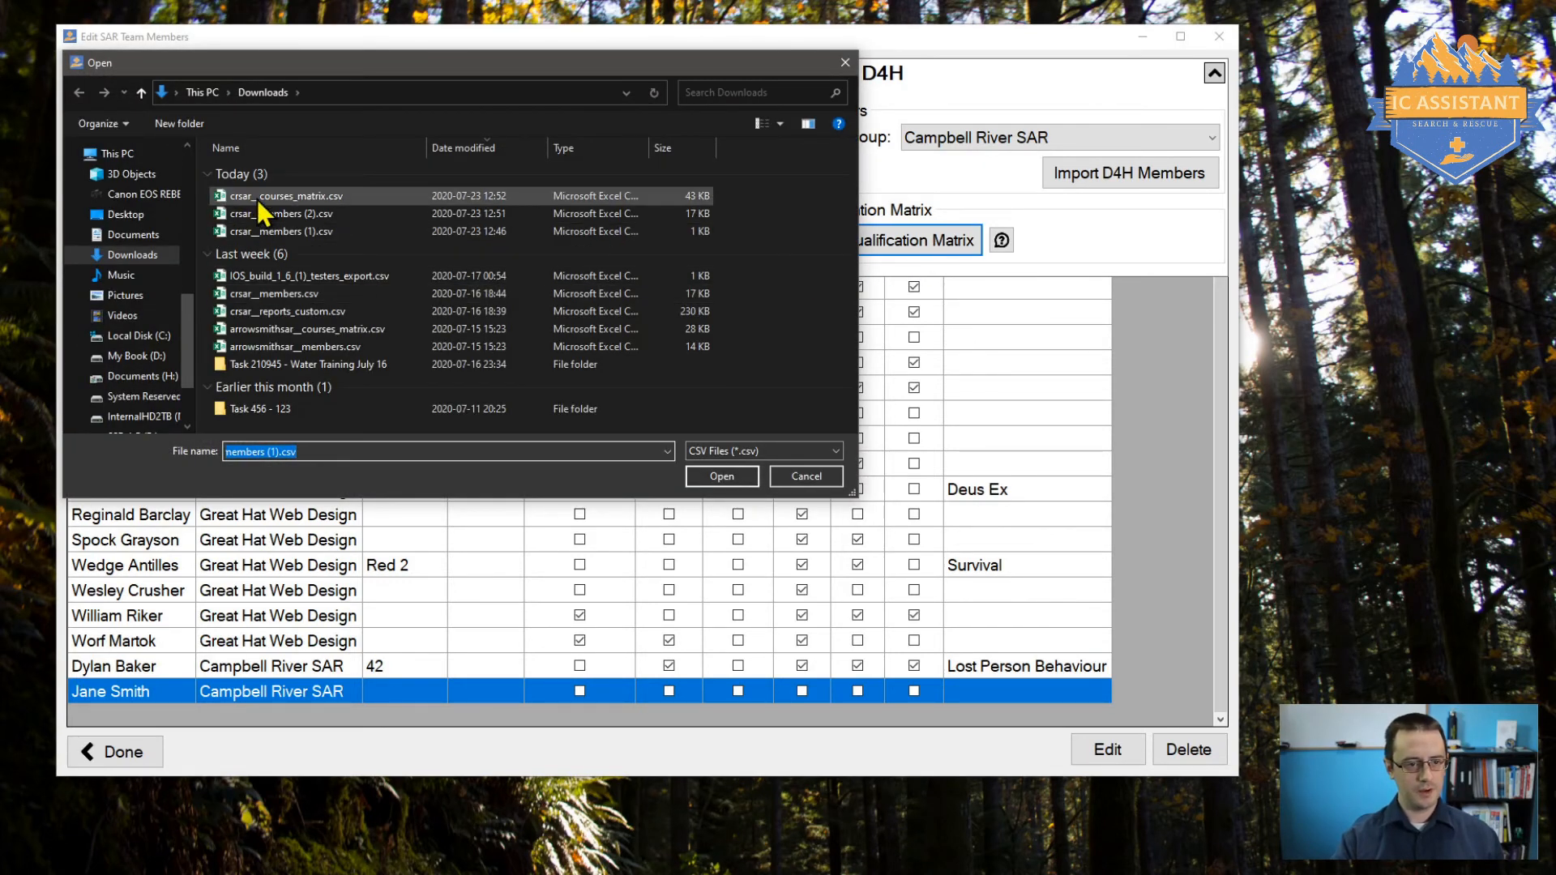
left_click(261, 198)
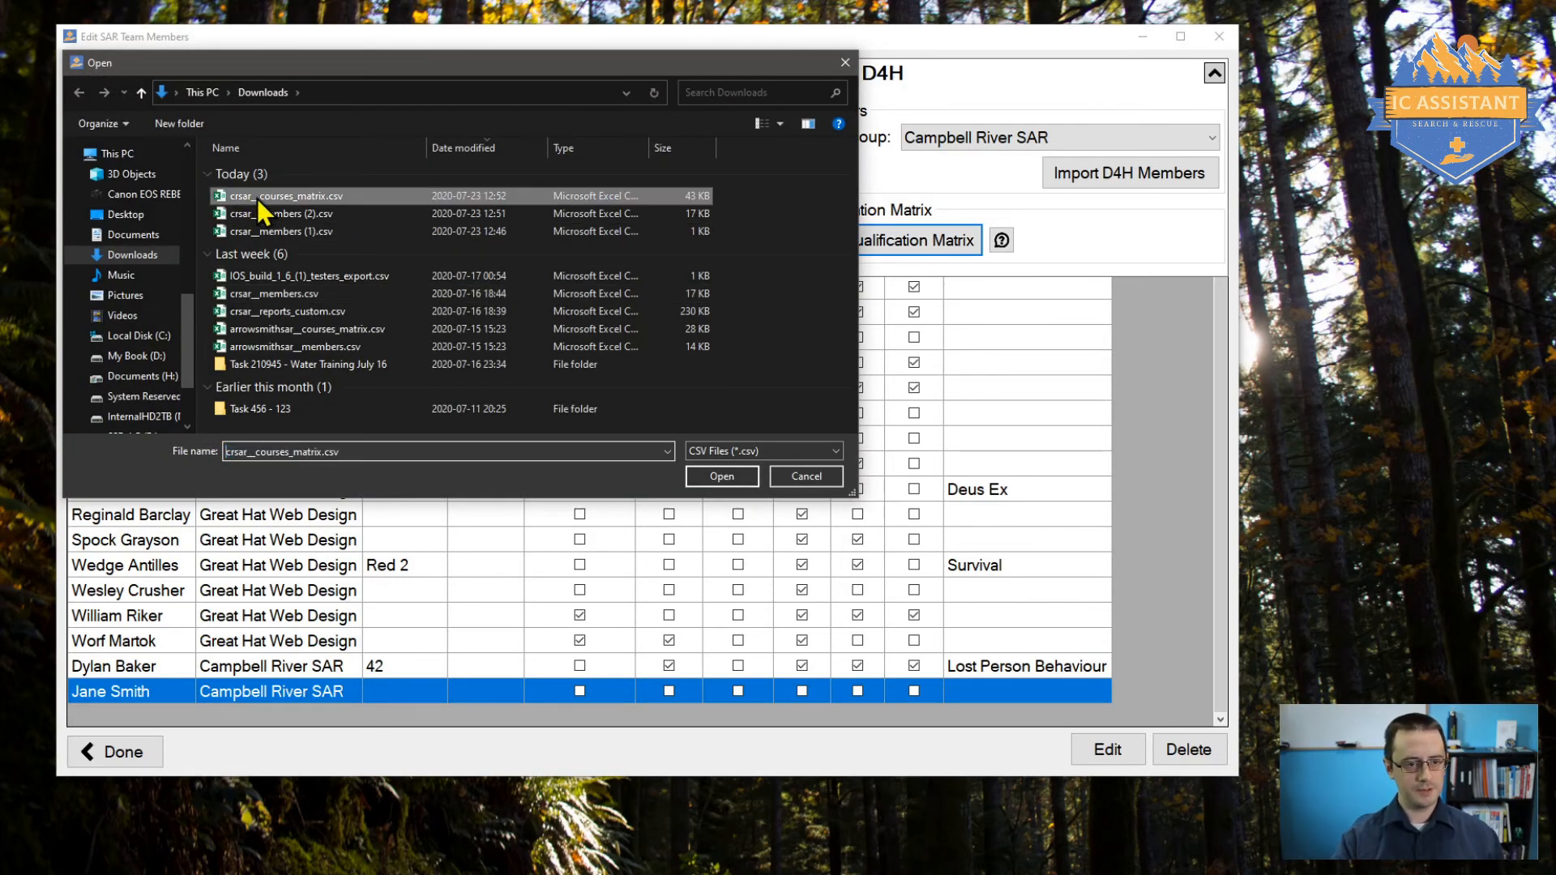
left_click(721, 476)
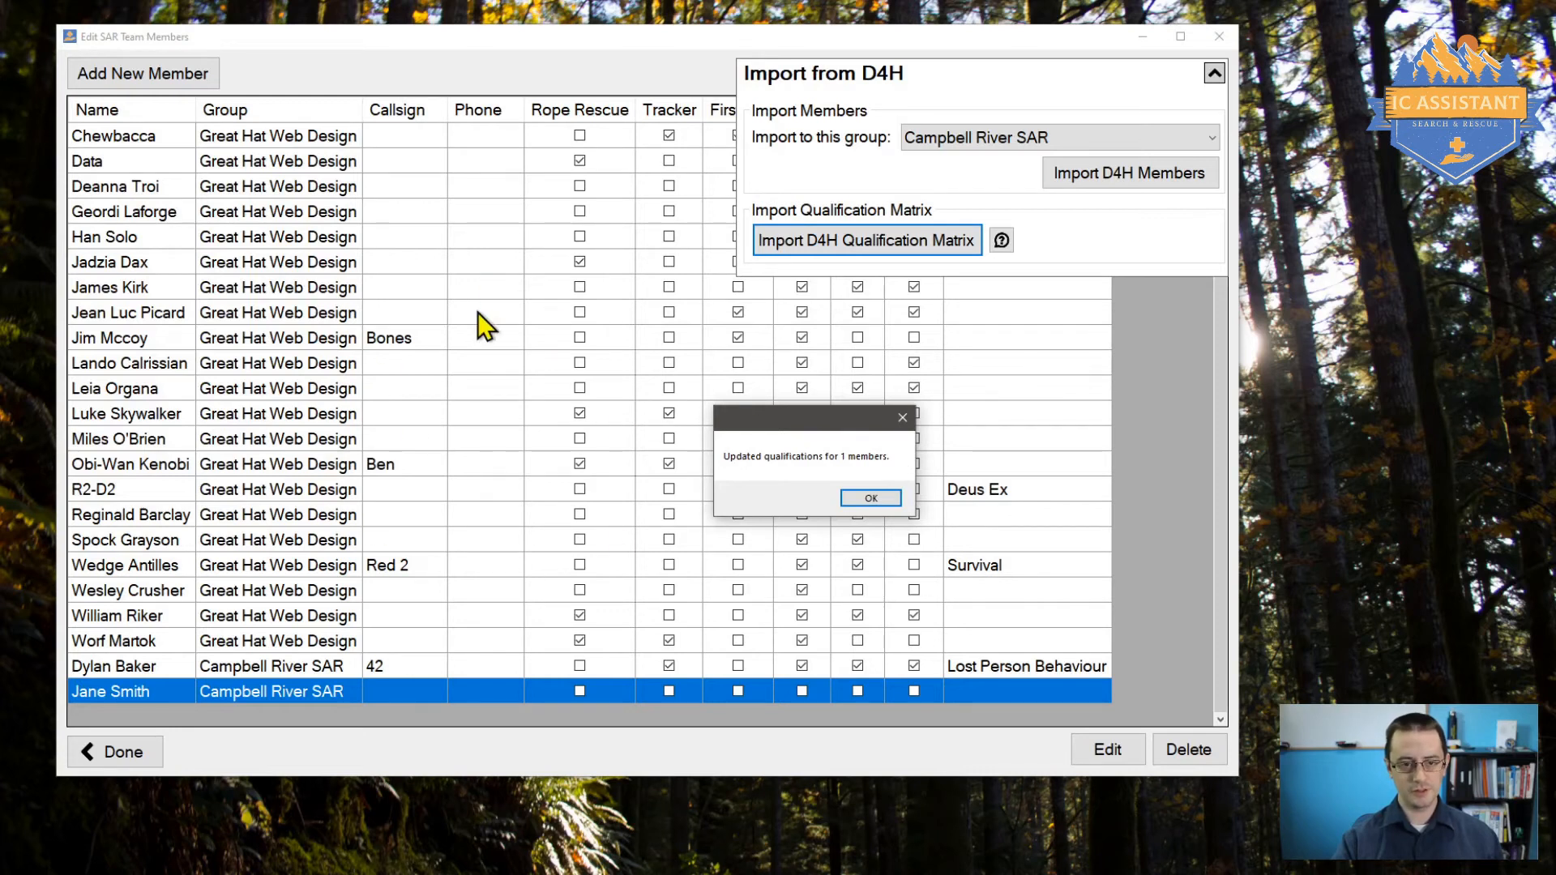
left_click(892, 504)
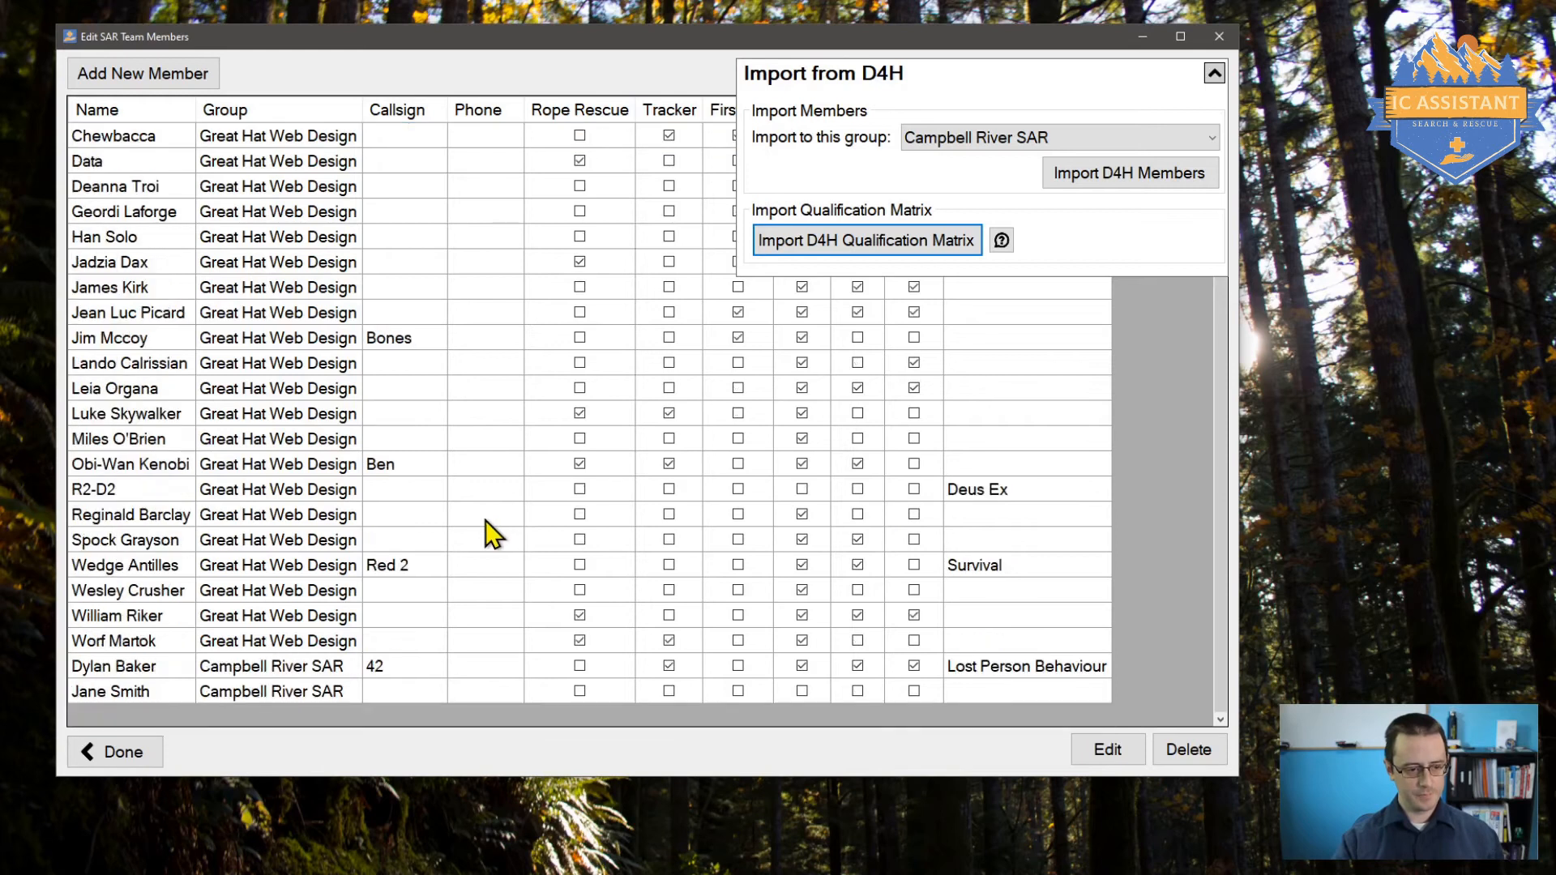
left_click(265, 664)
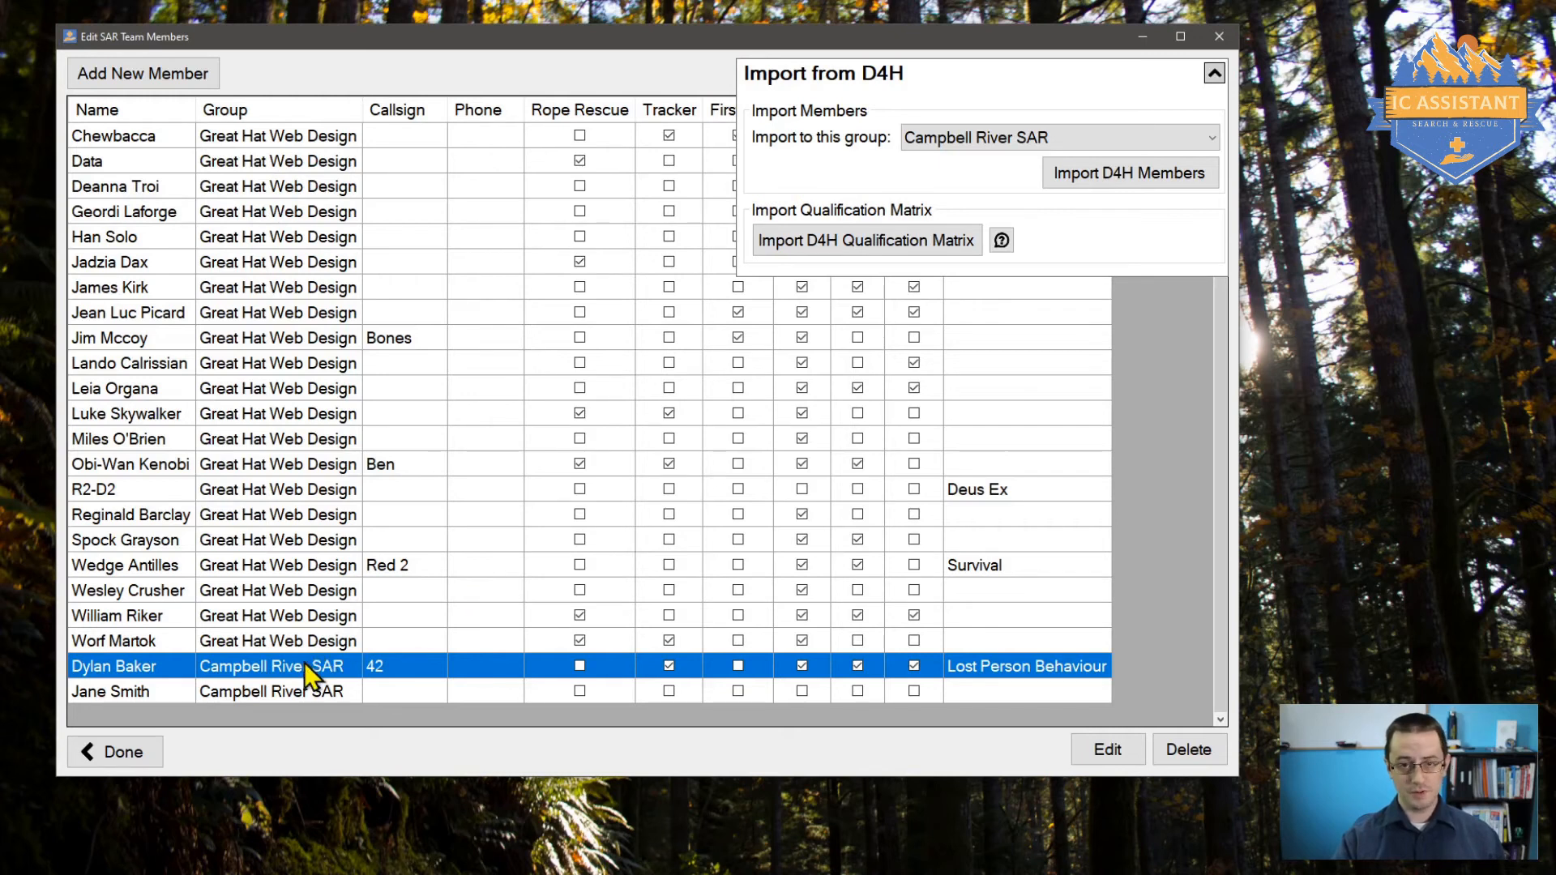
Read the limitations in the qualification matrix import help, collapse the D4H import section and leave the member list
left_click(1012, 244)
scroll(451, 392, "down", 2)
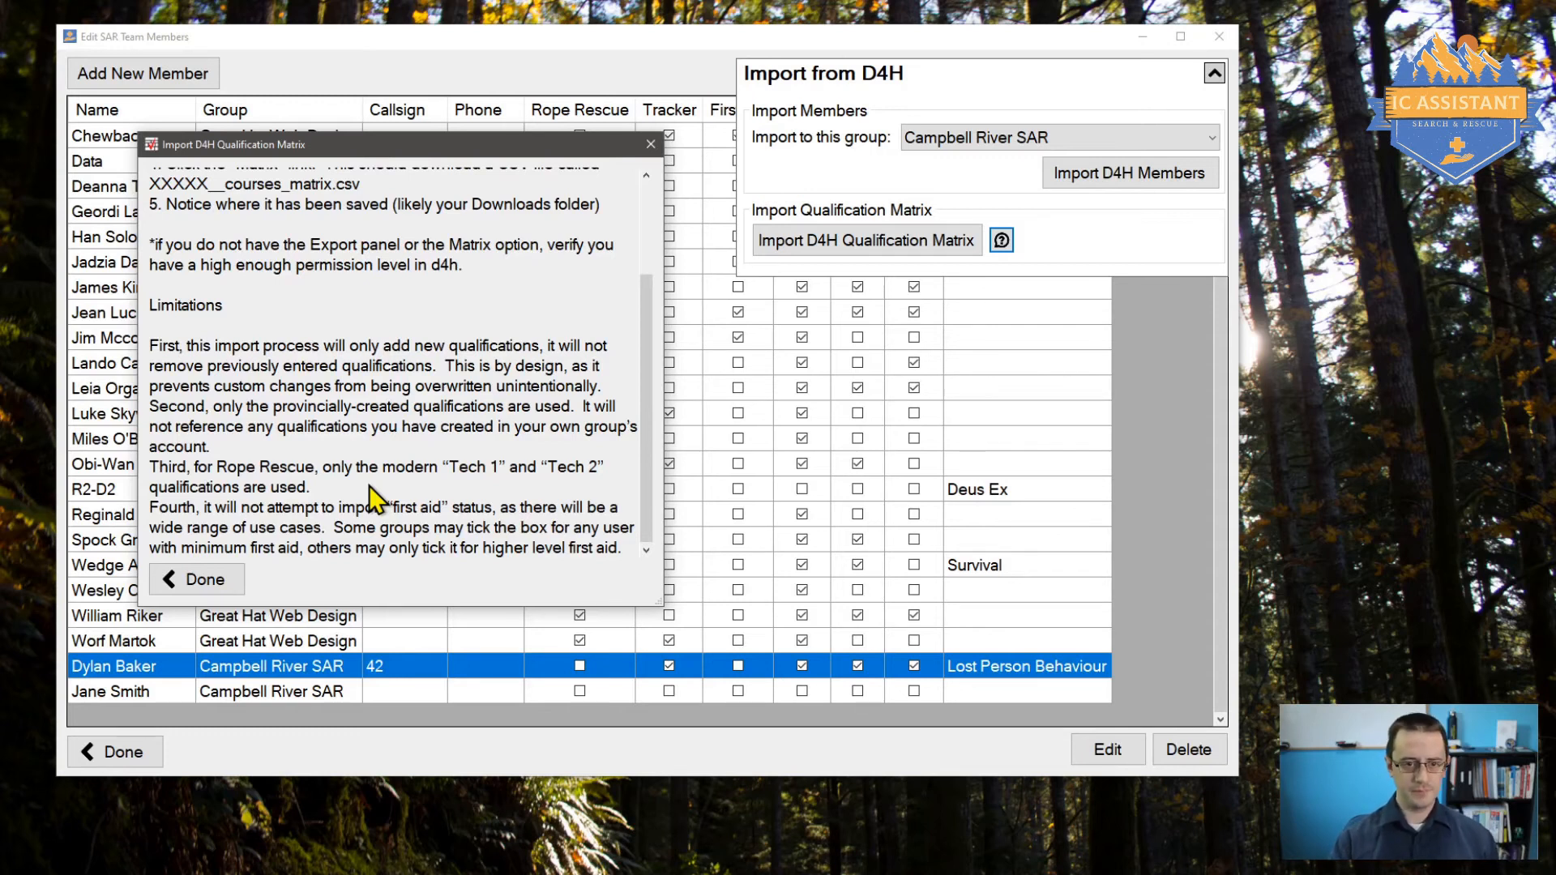
left_click(650, 144)
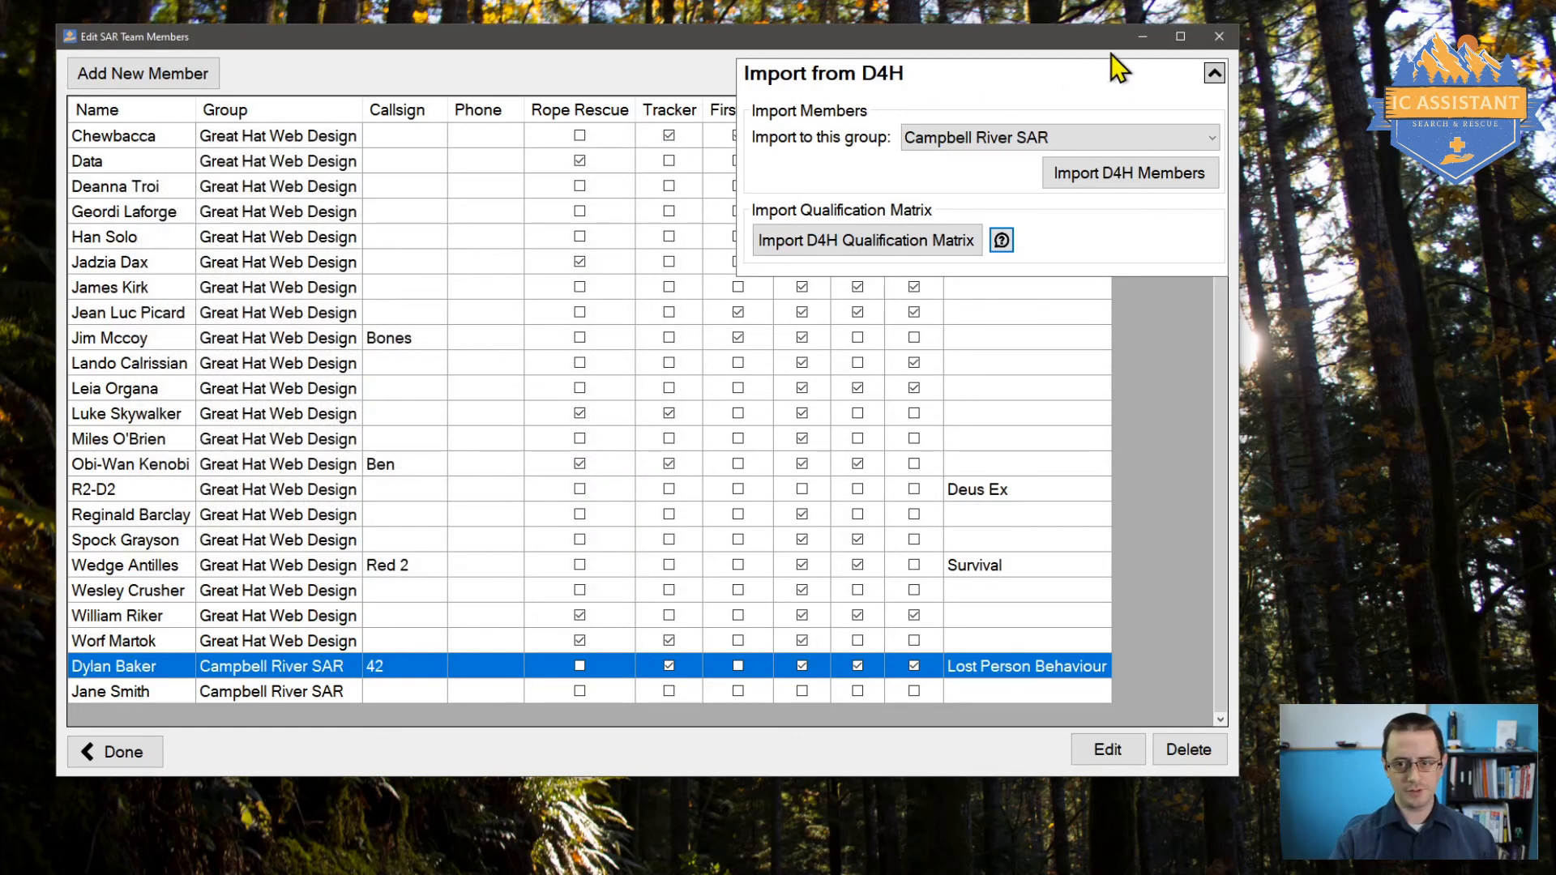
left_click(1122, 81)
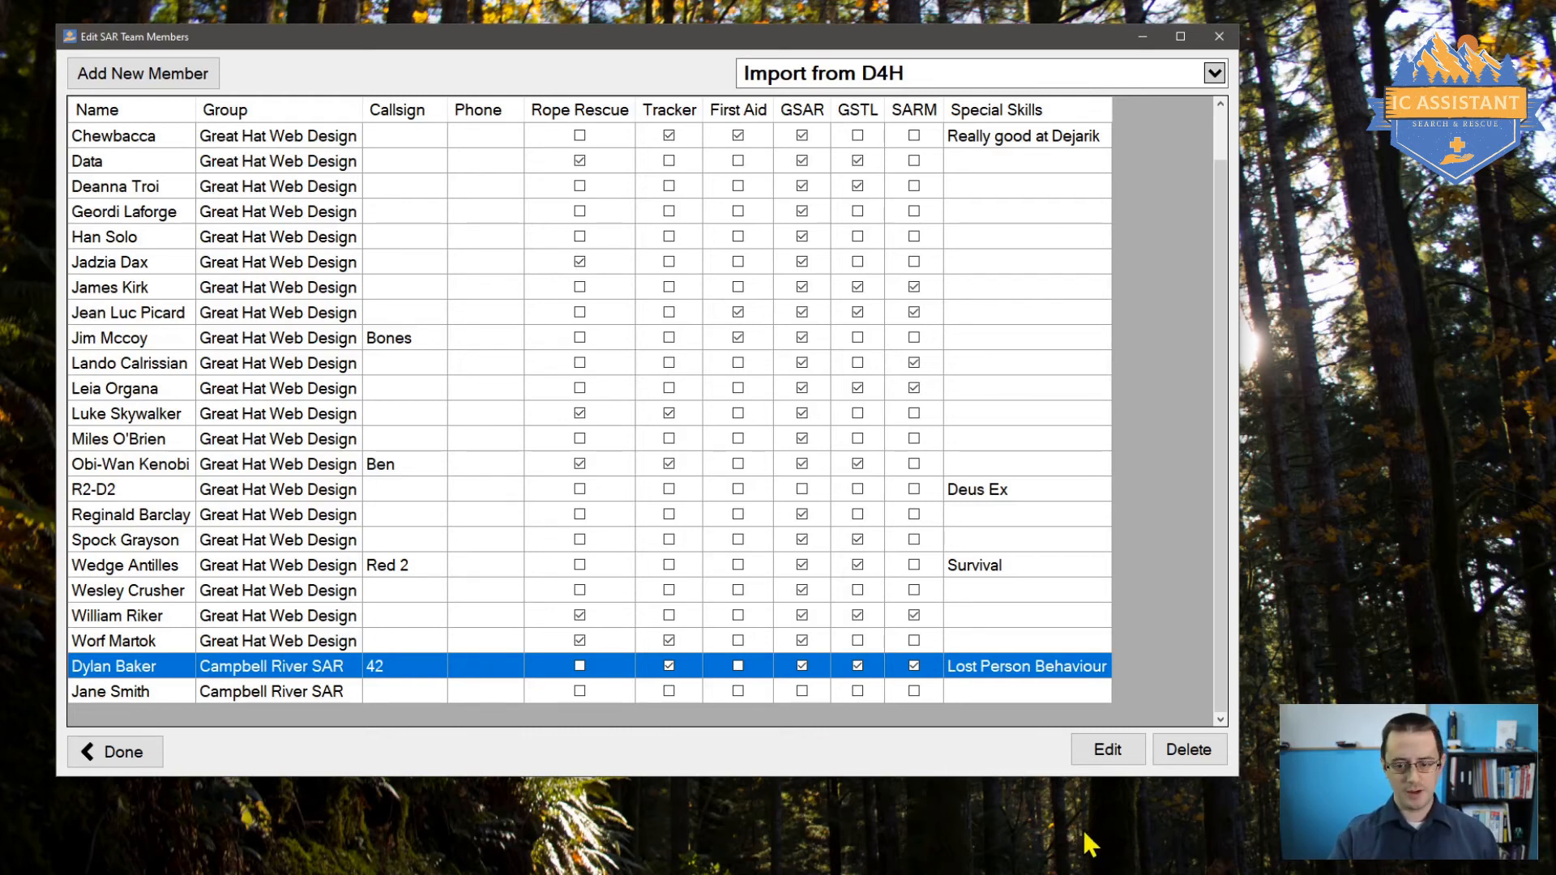
left_click(1096, 759)
left_click(871, 517)
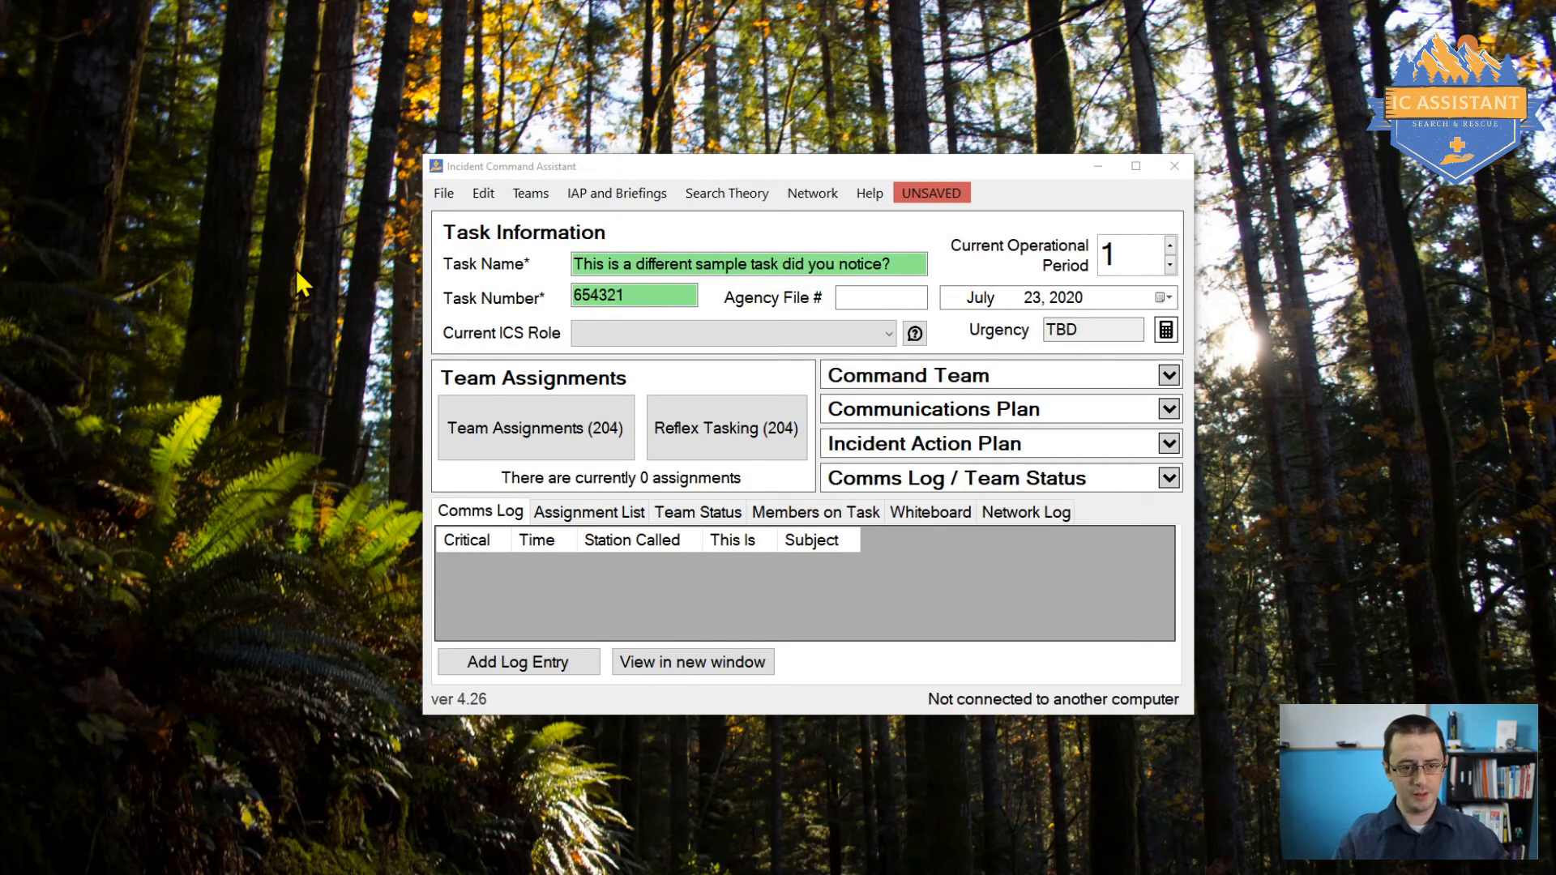
Open the preset assignments list and enlarge its window until all templates fit
left_click(483, 202)
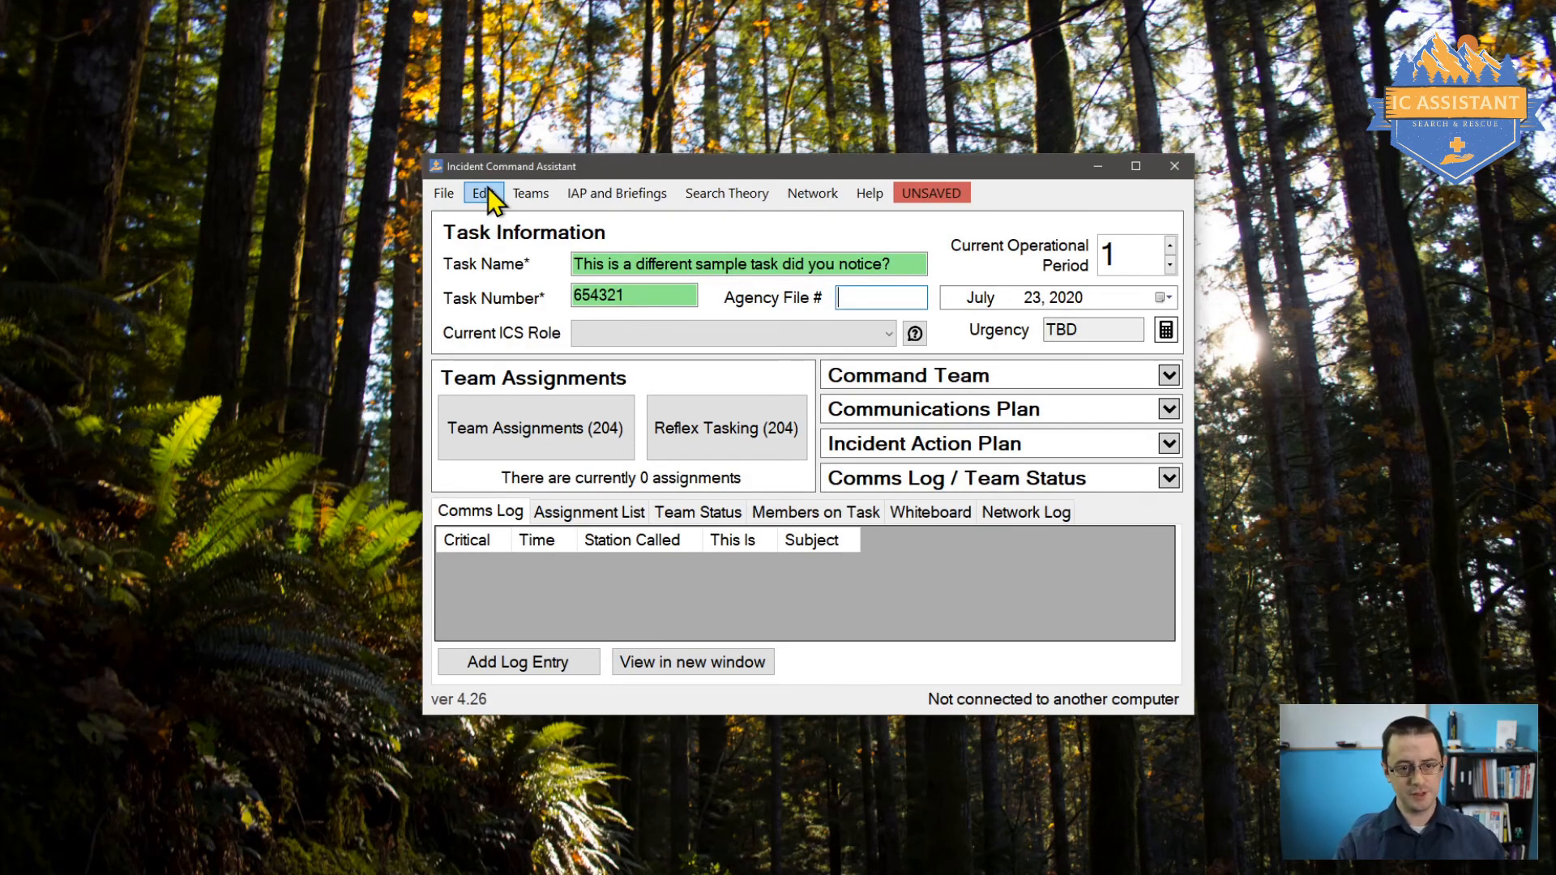
left_click(488, 188)
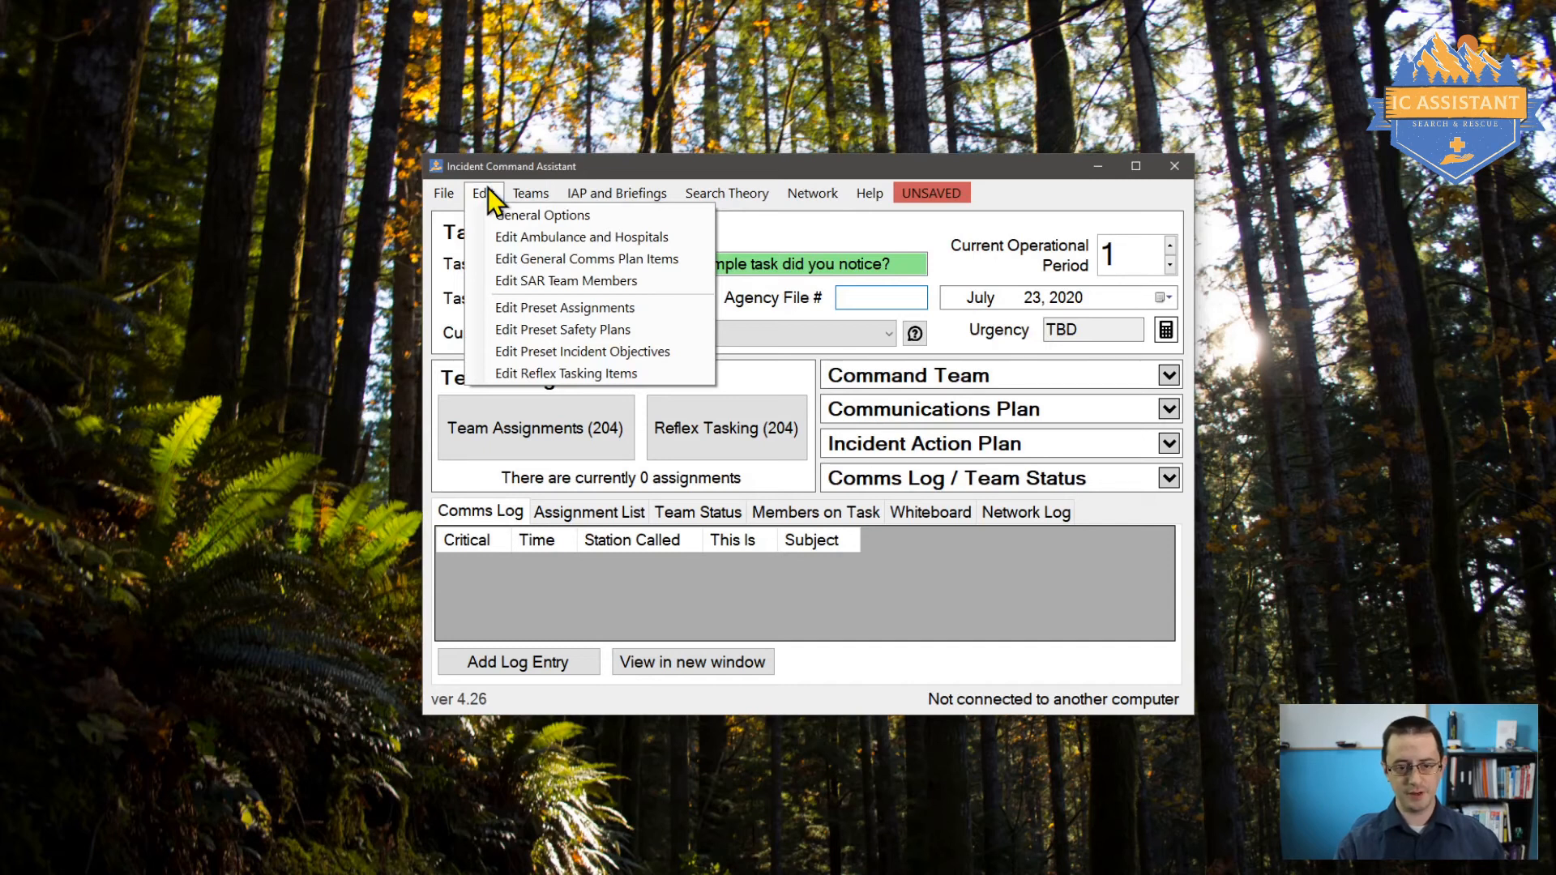
left_click(512, 308)
left_click_drag(526, 187, 540, 71)
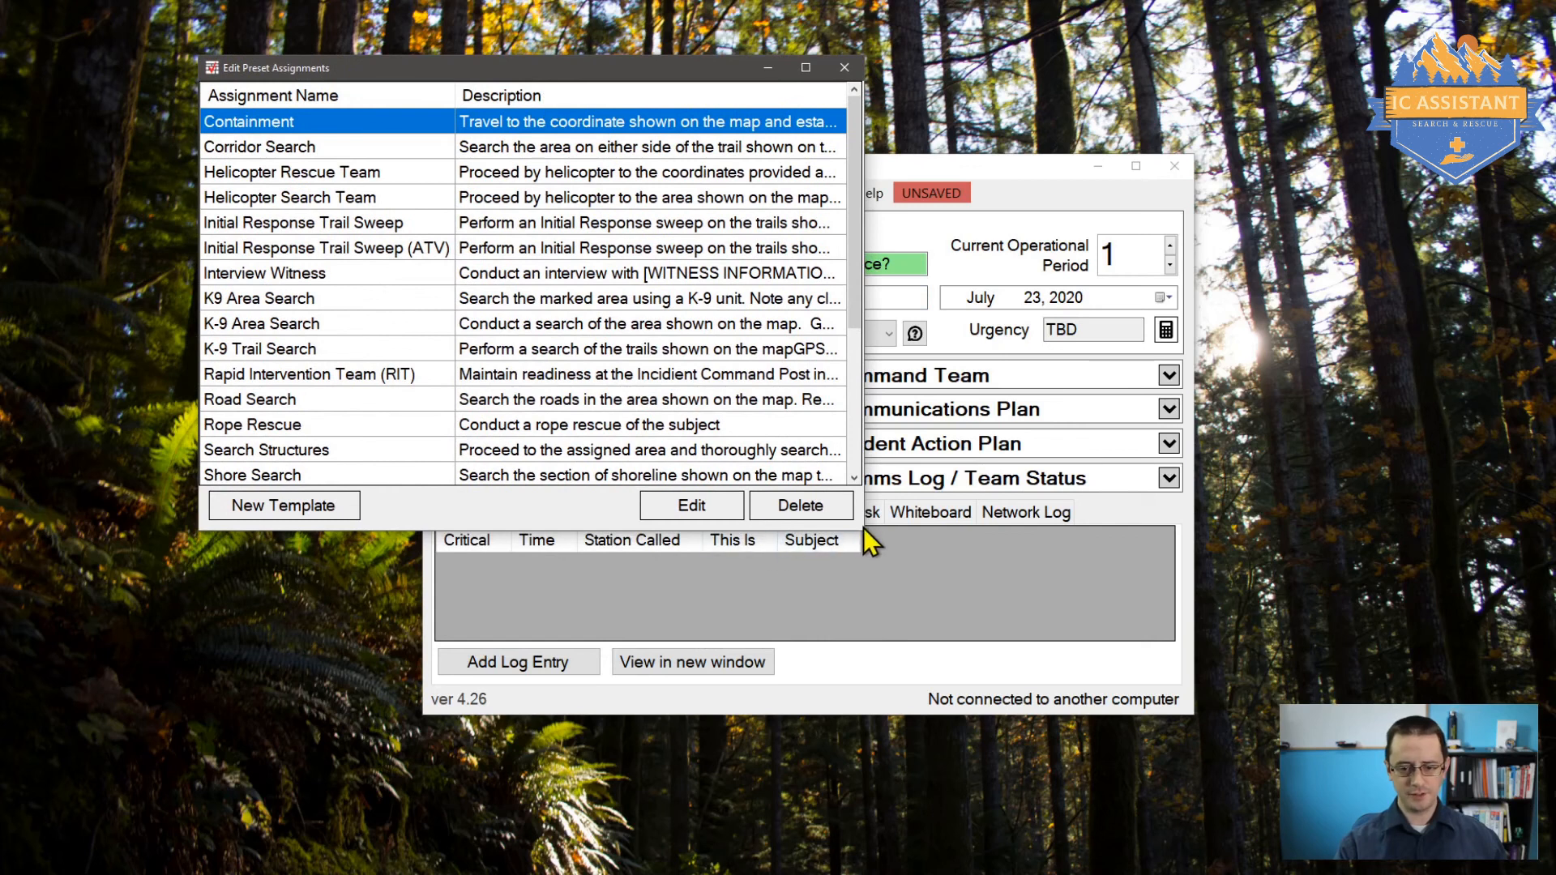
left_click_drag(864, 535, 1129, 818)
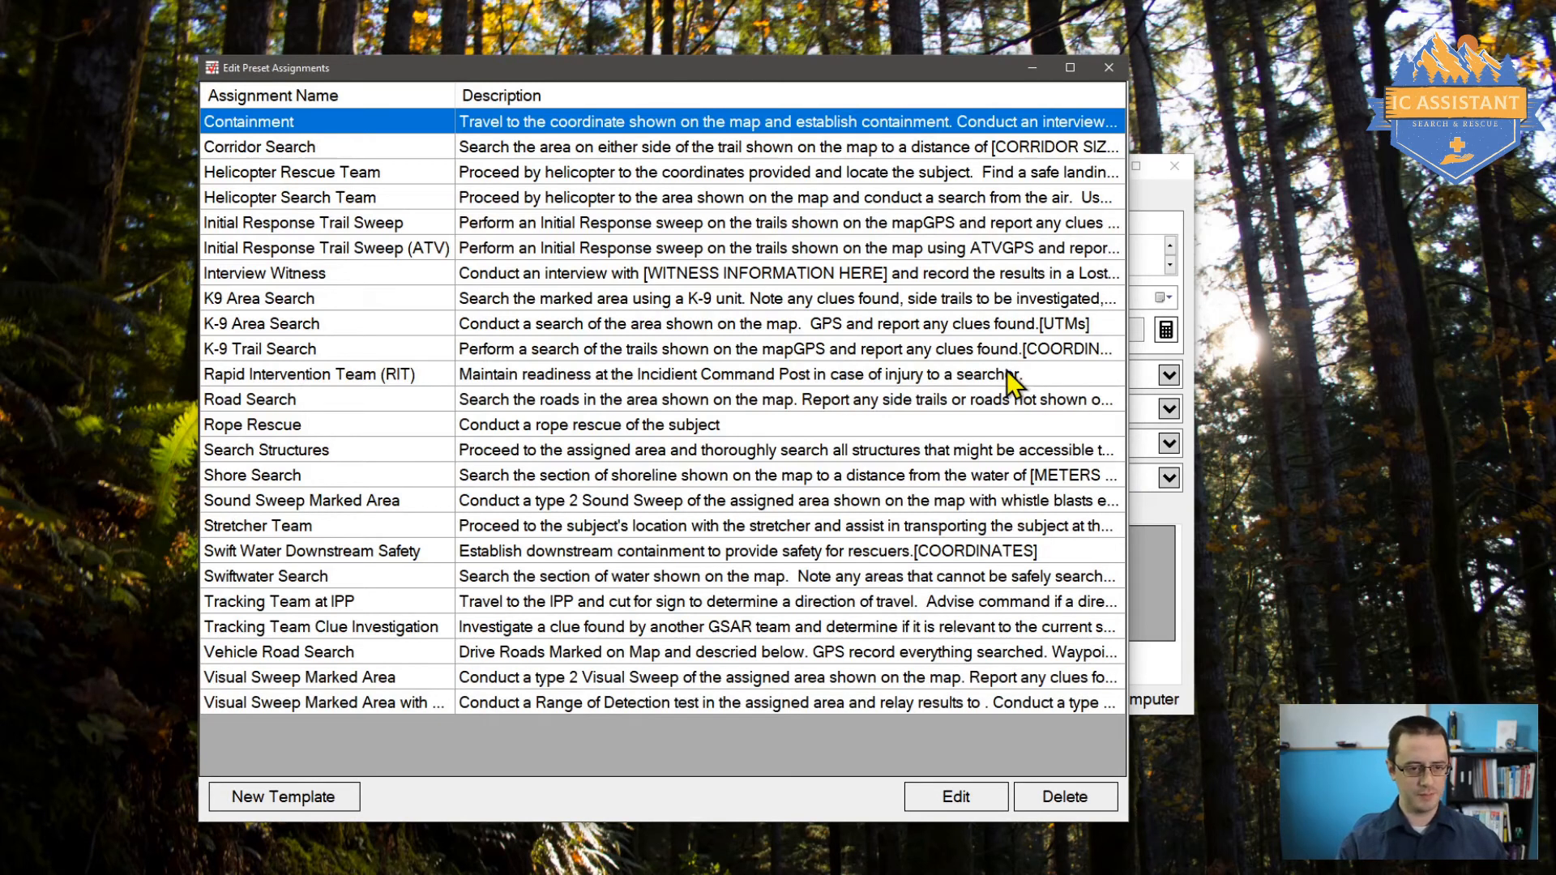
Open the Initial Response Trail Sweep preset assignment for editing and enlarge its window to show the full description
left_click(300, 227)
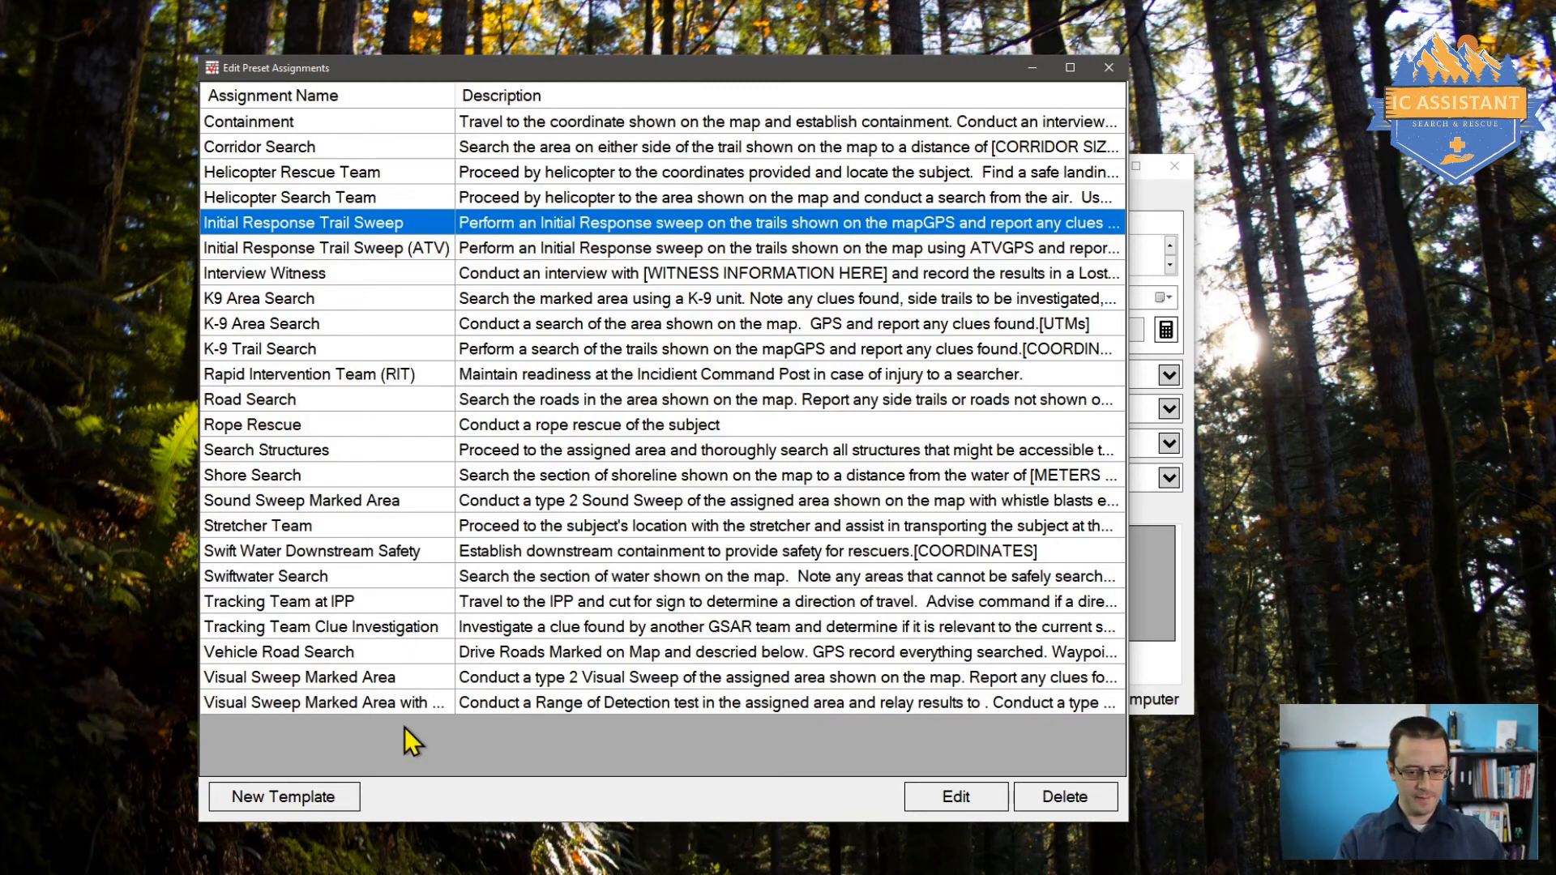
left_click(956, 796)
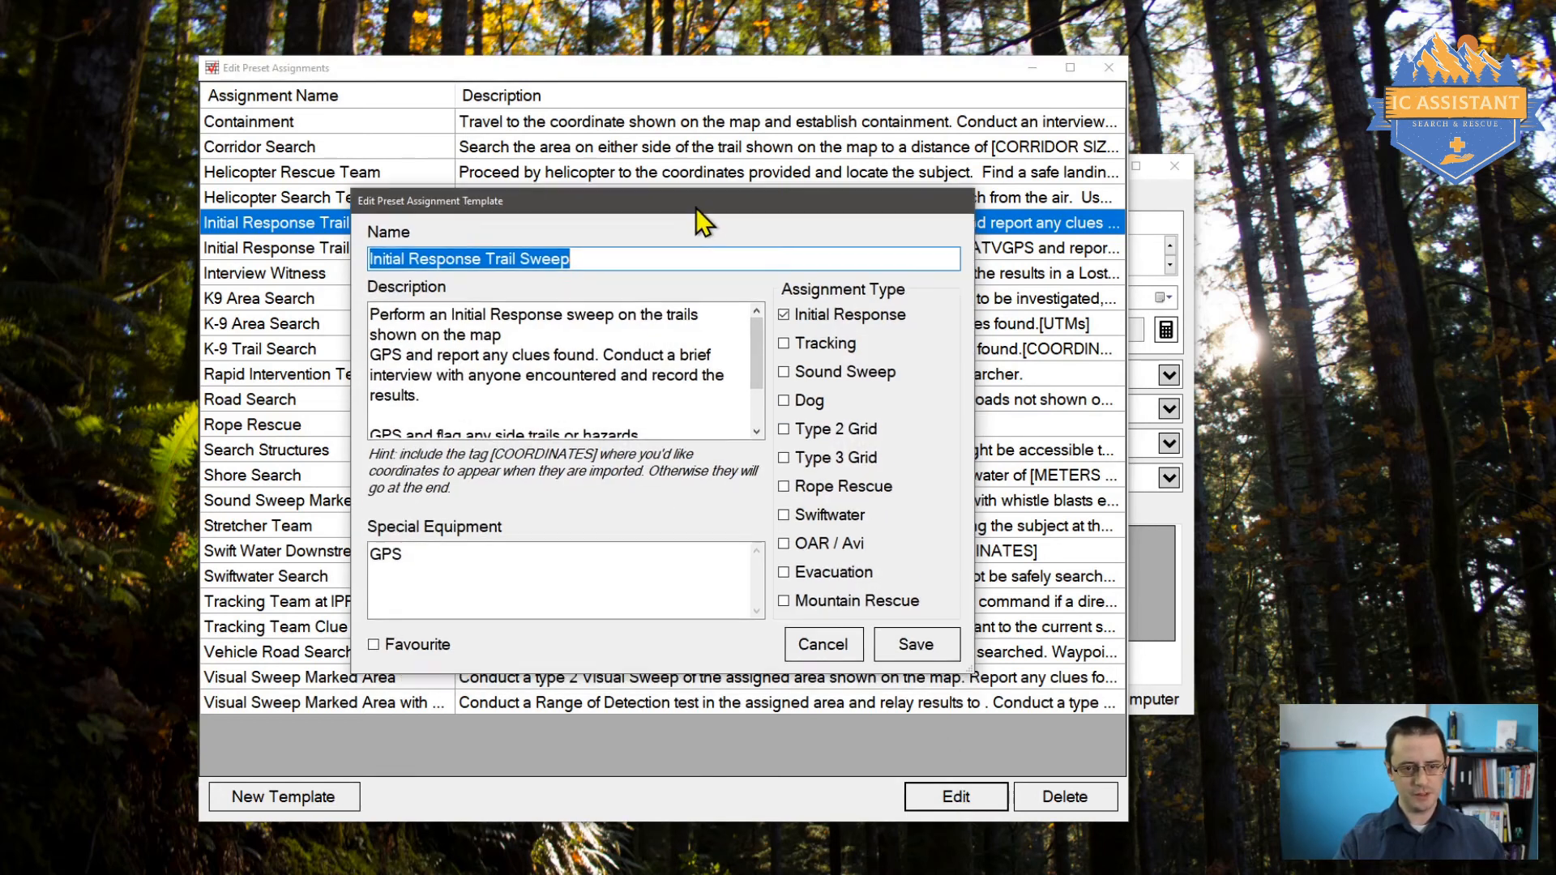
left_click_drag(698, 215, 657, 51)
left_click_drag(932, 513, 1098, 812)
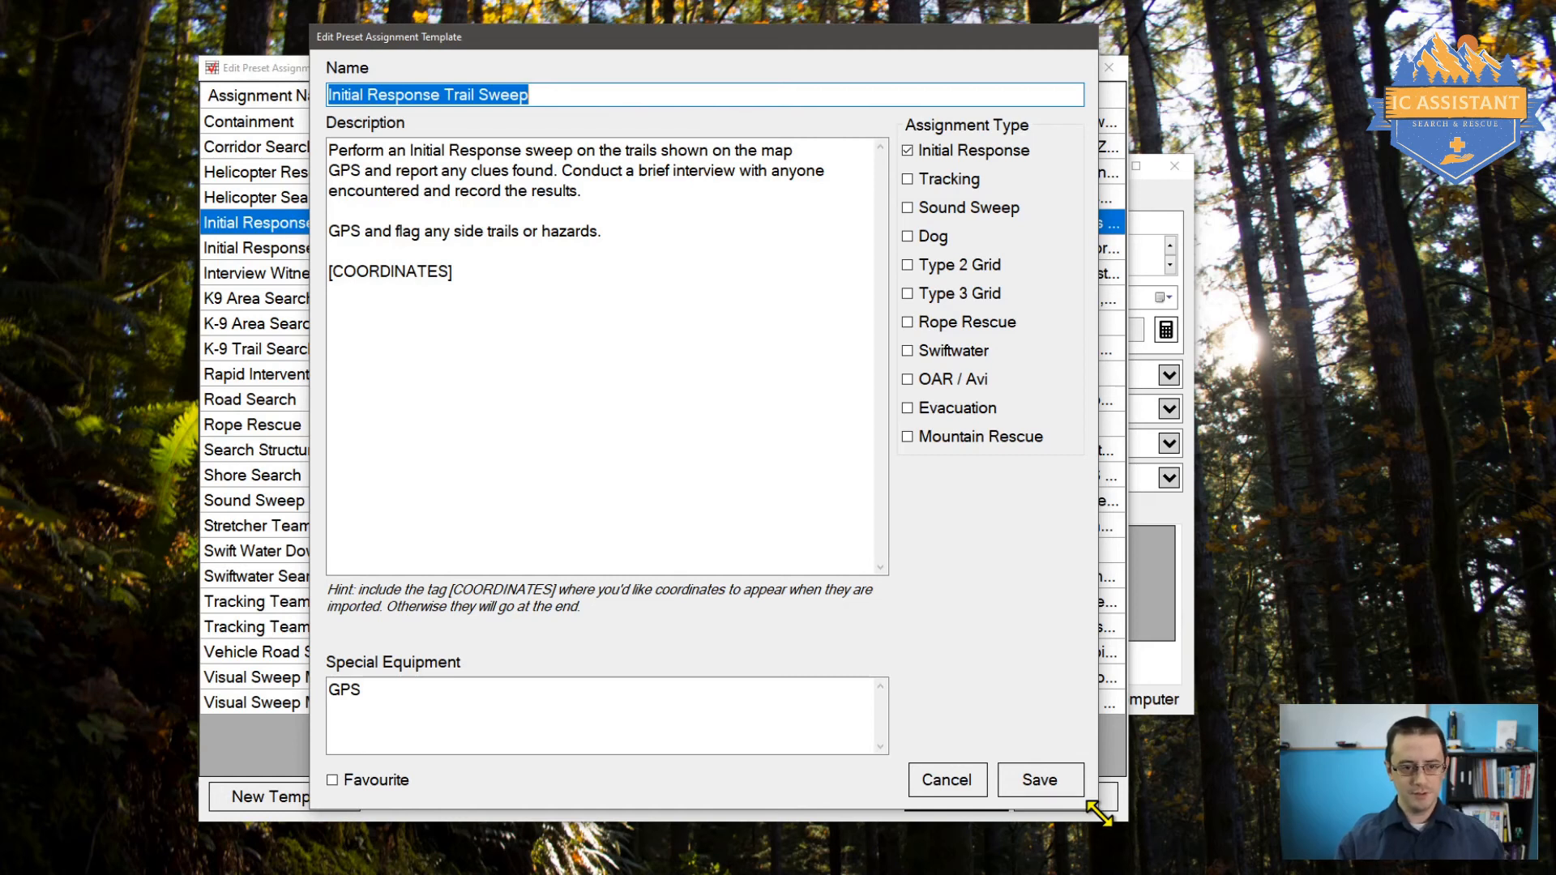
Review the template's description with its [COORDINATES] tag, the special equipment and the Initial Response assignment type
key("Tab")
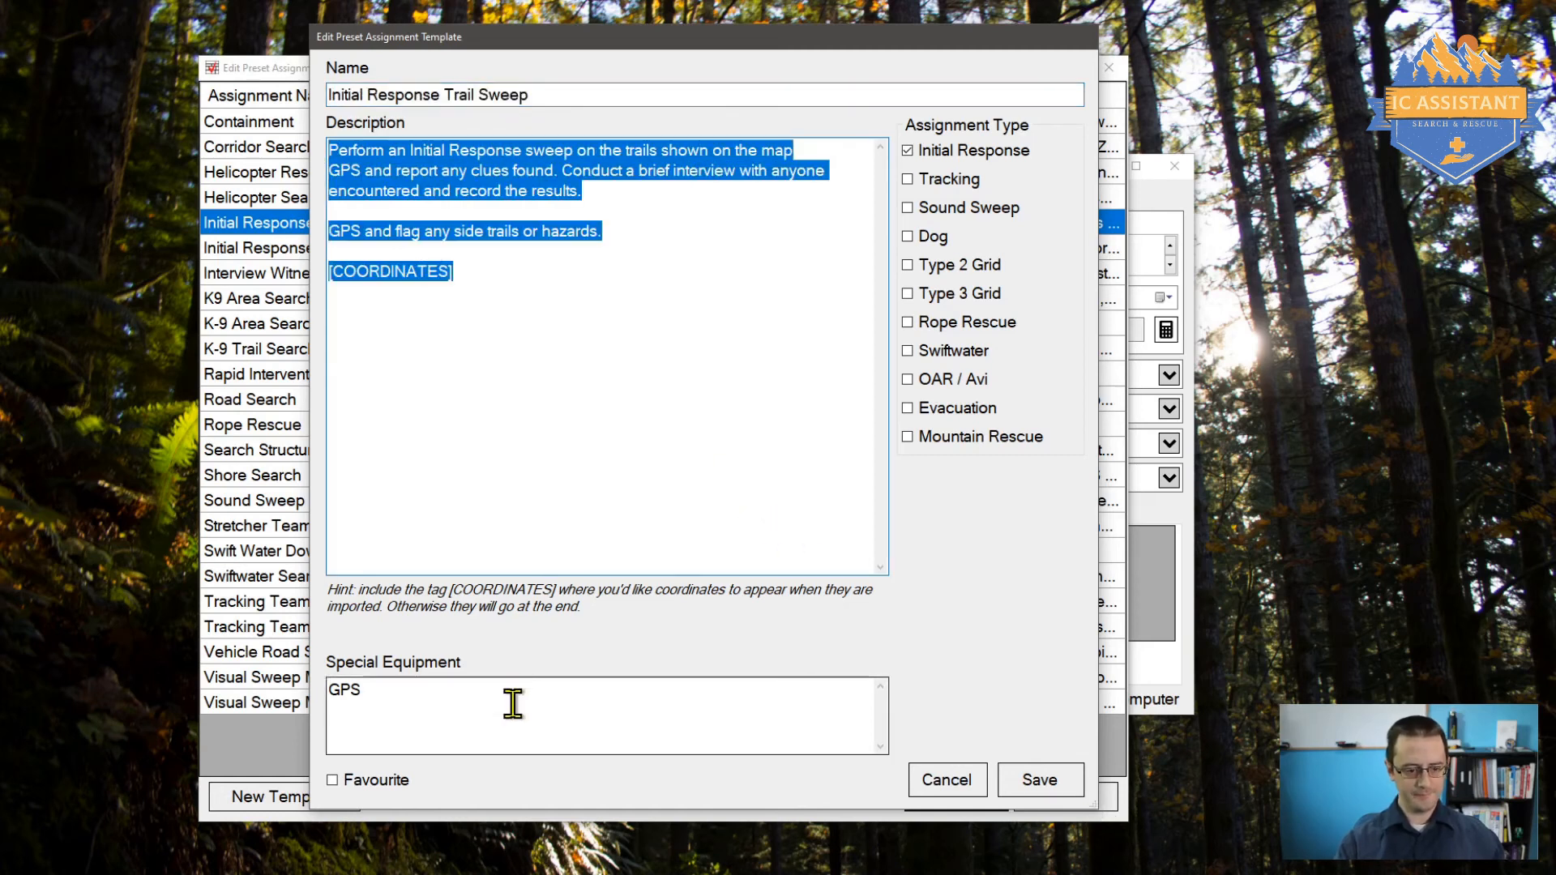
key("Tab")
left_click(974, 156)
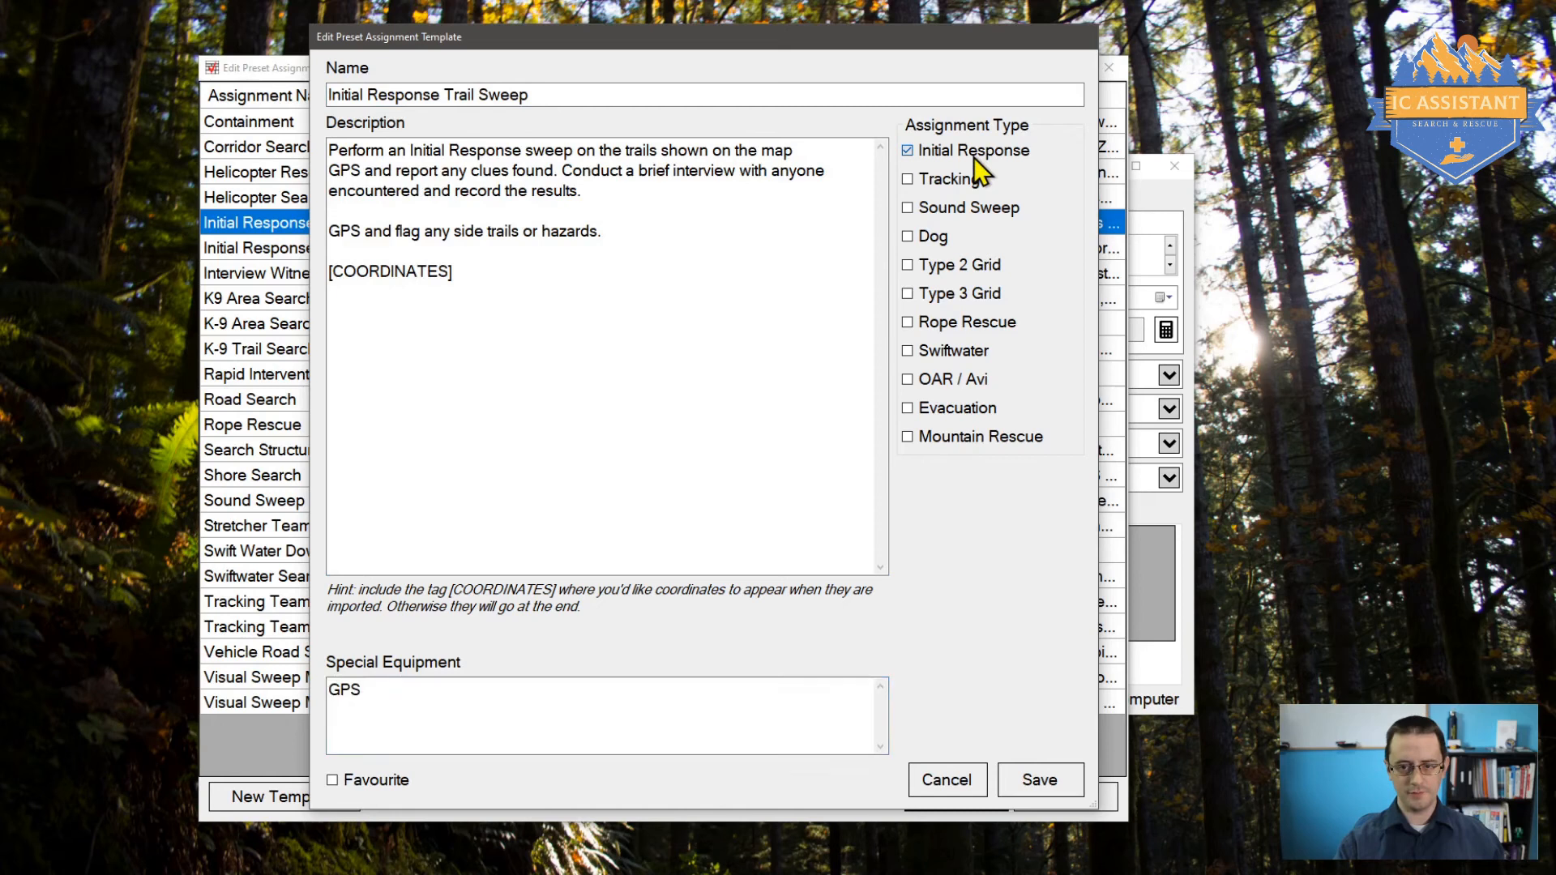
left_click(975, 153)
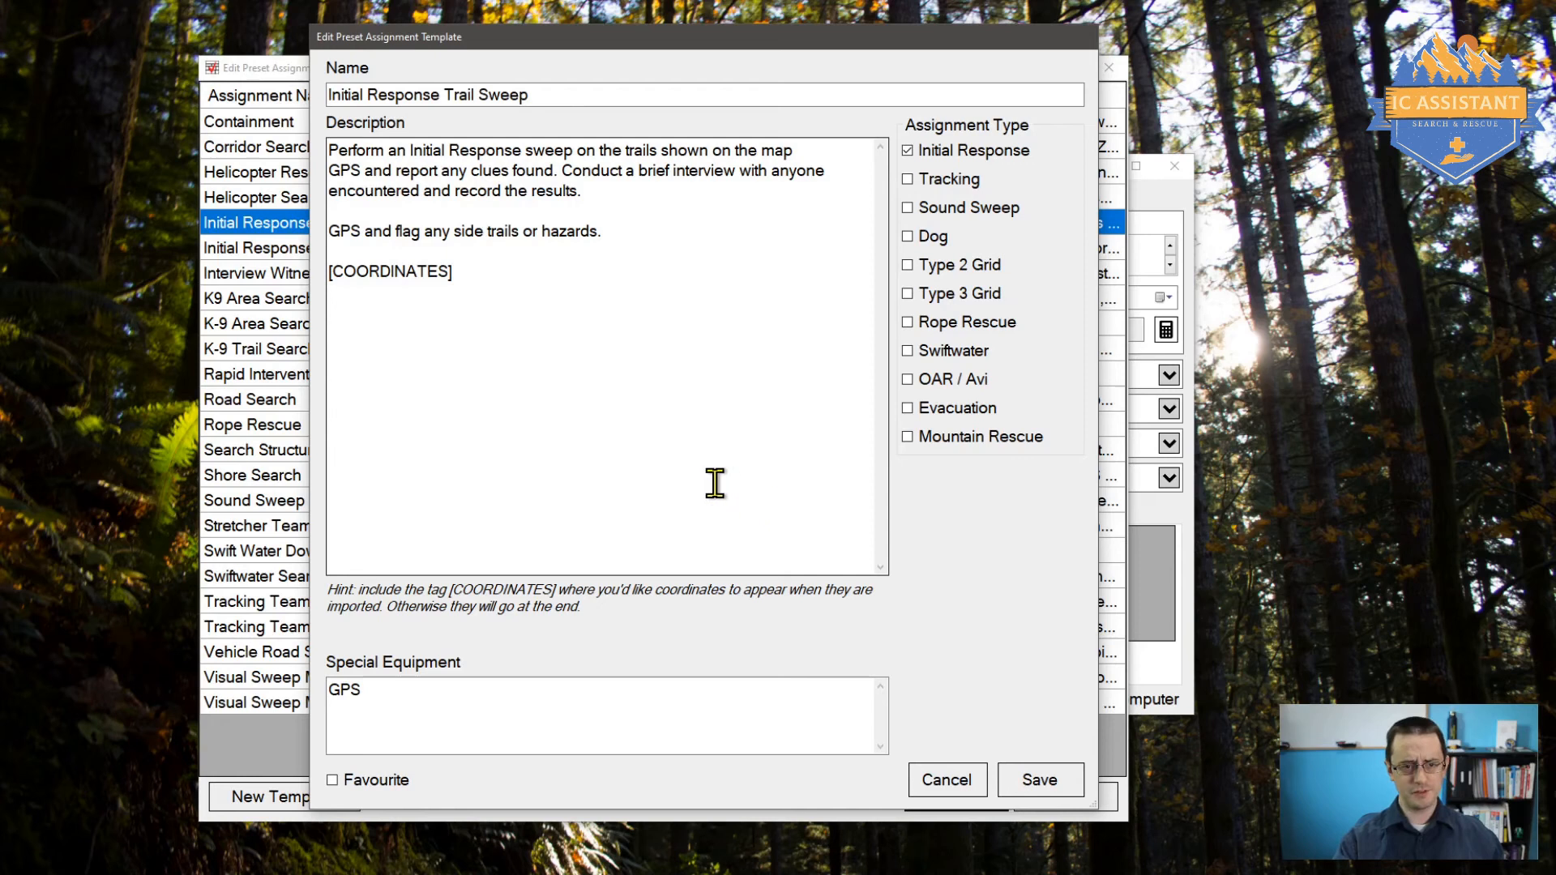
left_click_drag(538, 342, 326, 345)
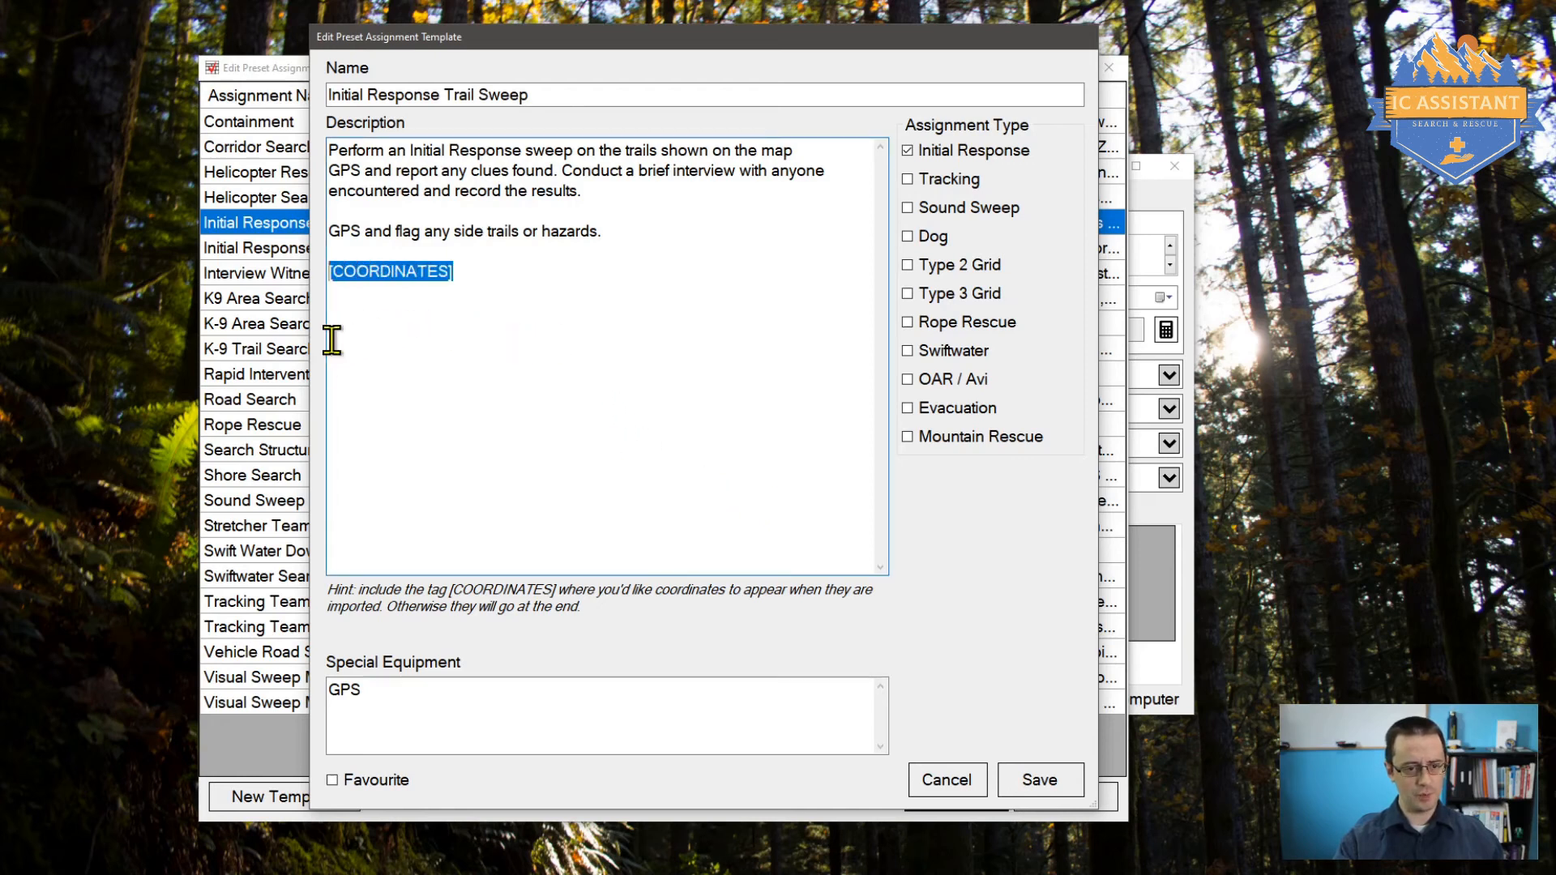
left_click(521, 288)
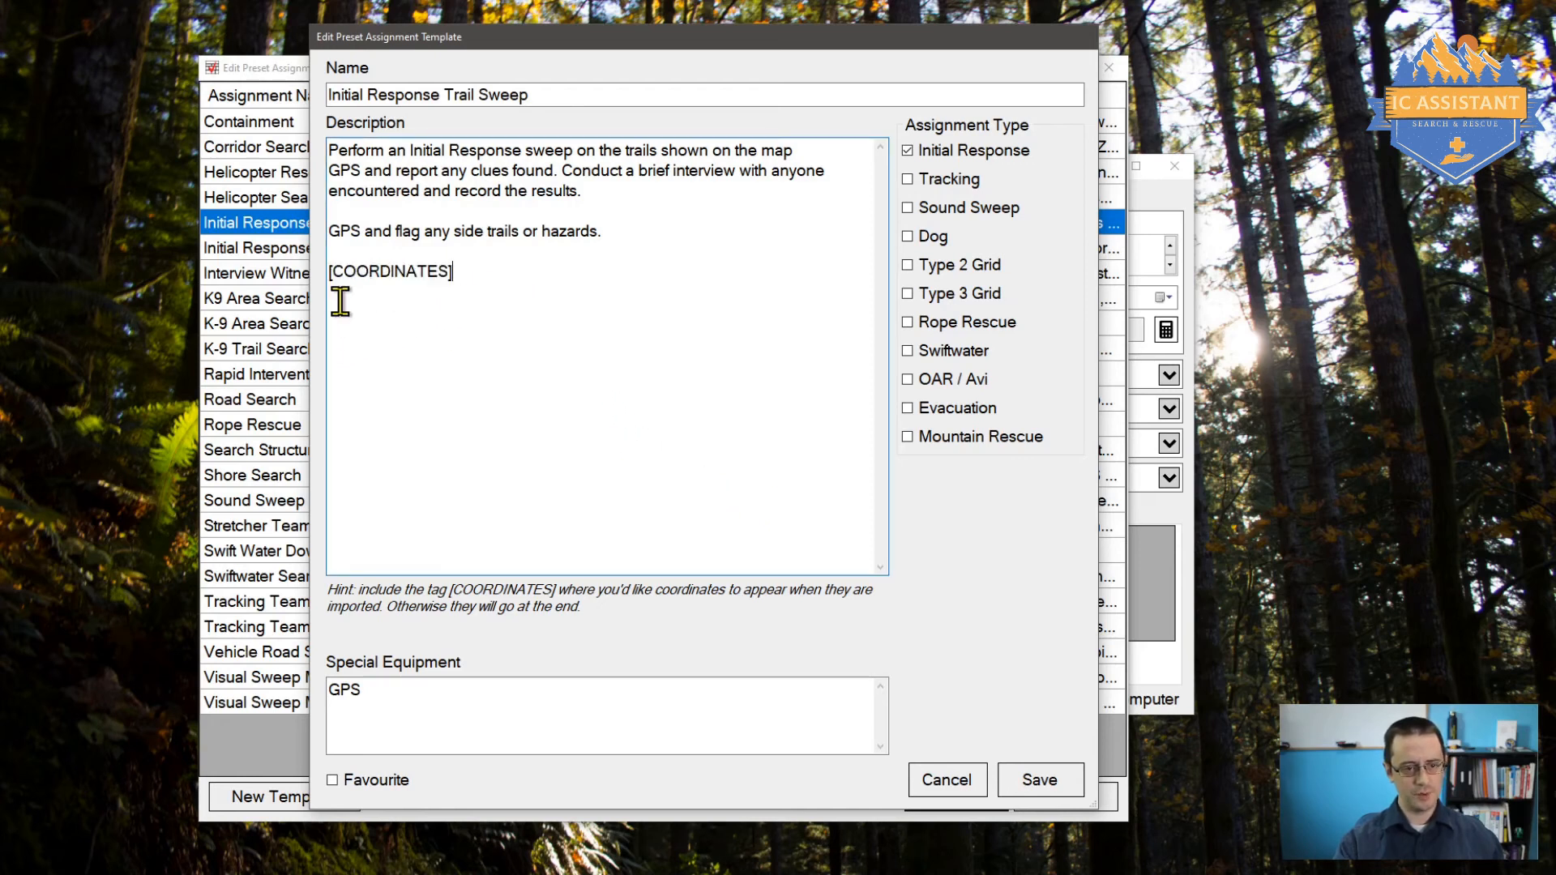
left_click_drag(501, 284, 299, 366)
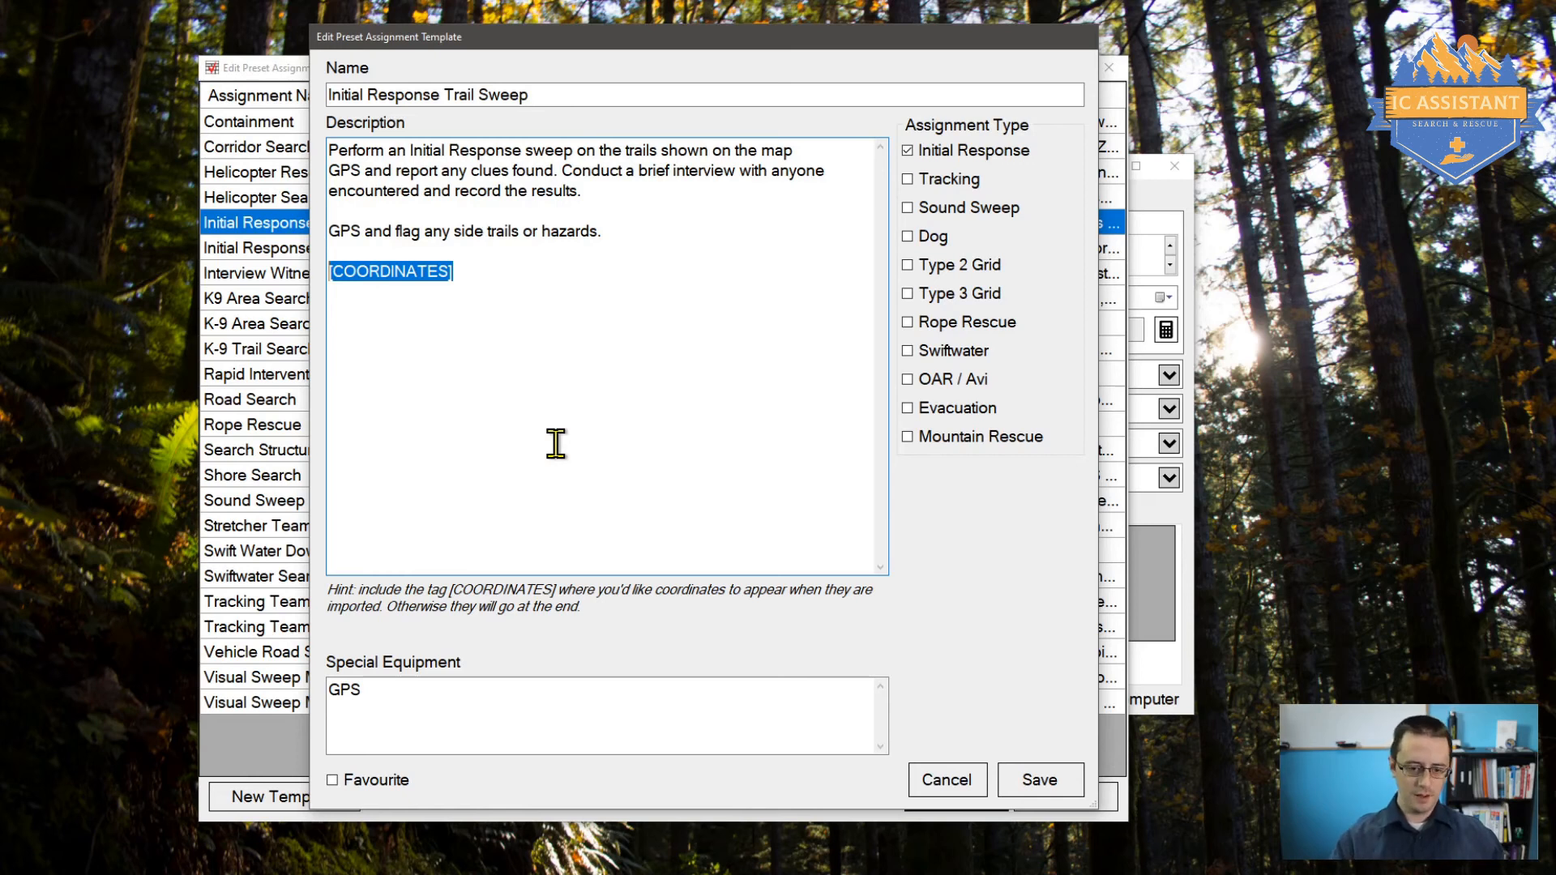
Mark the Initial Response Trail Sweep template as a favourite, save it and close the preset assignments list
left_click(331, 786)
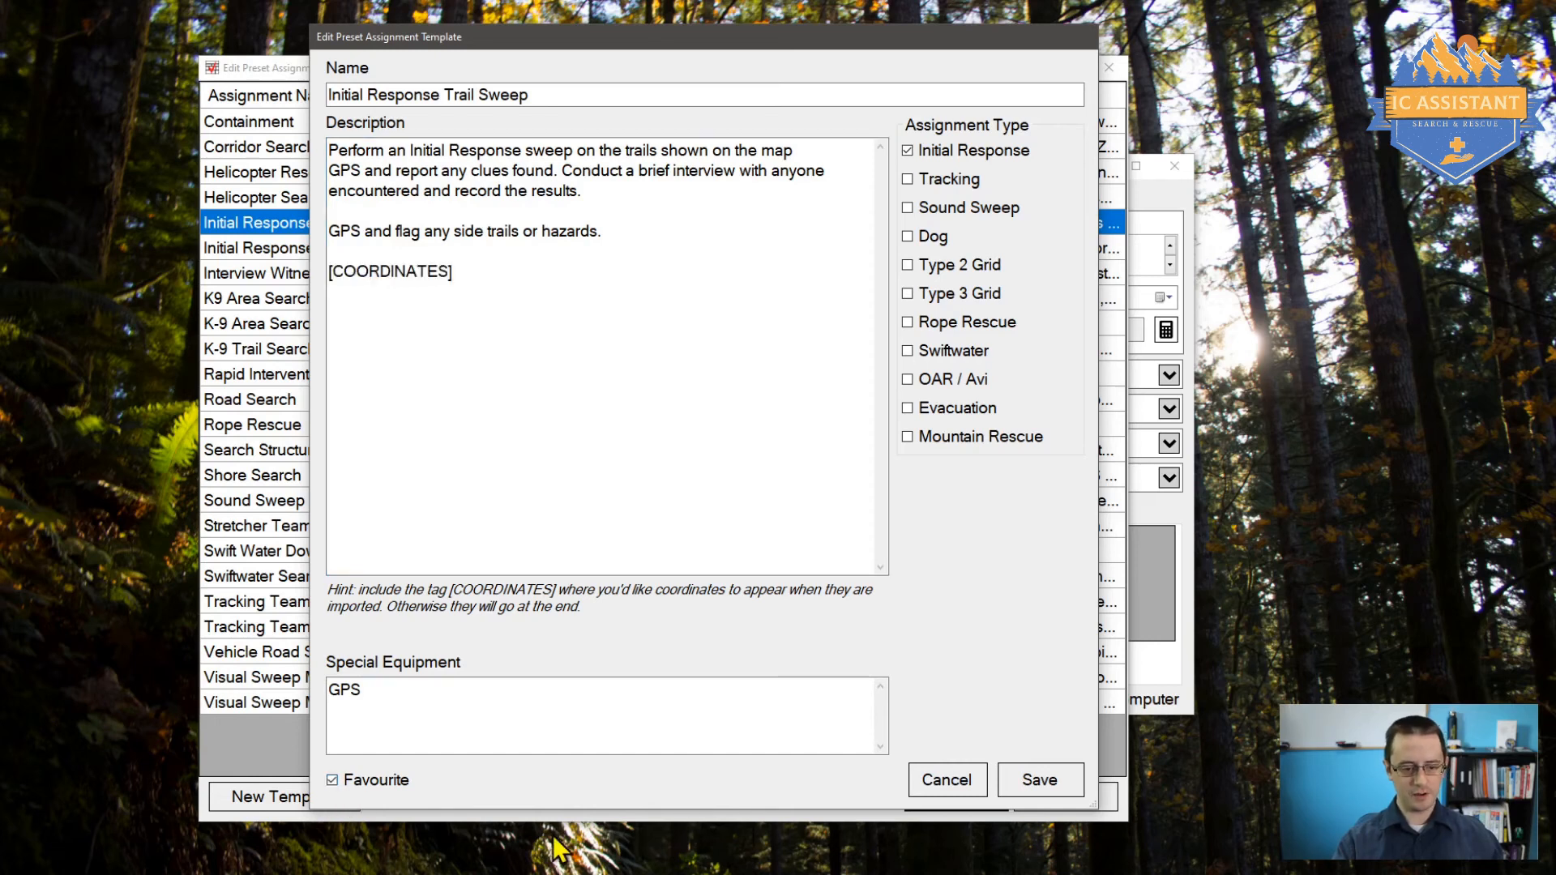
left_click(1051, 803)
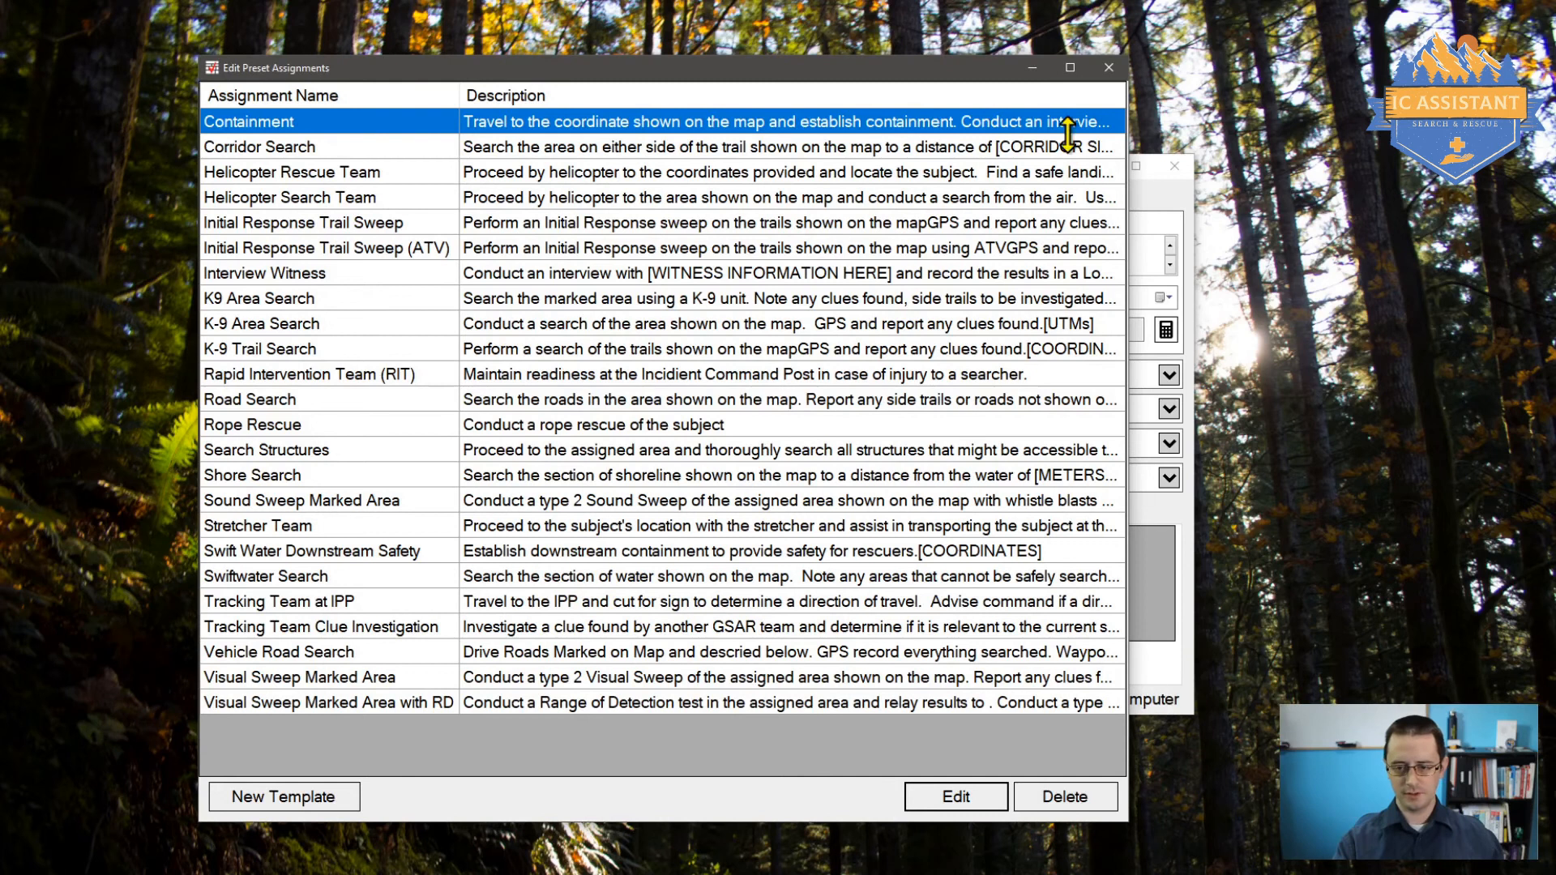
left_click(1019, 68)
Check the order of the preset assignments offered in Team Assignments and close the form without choosing one
left_click(553, 410)
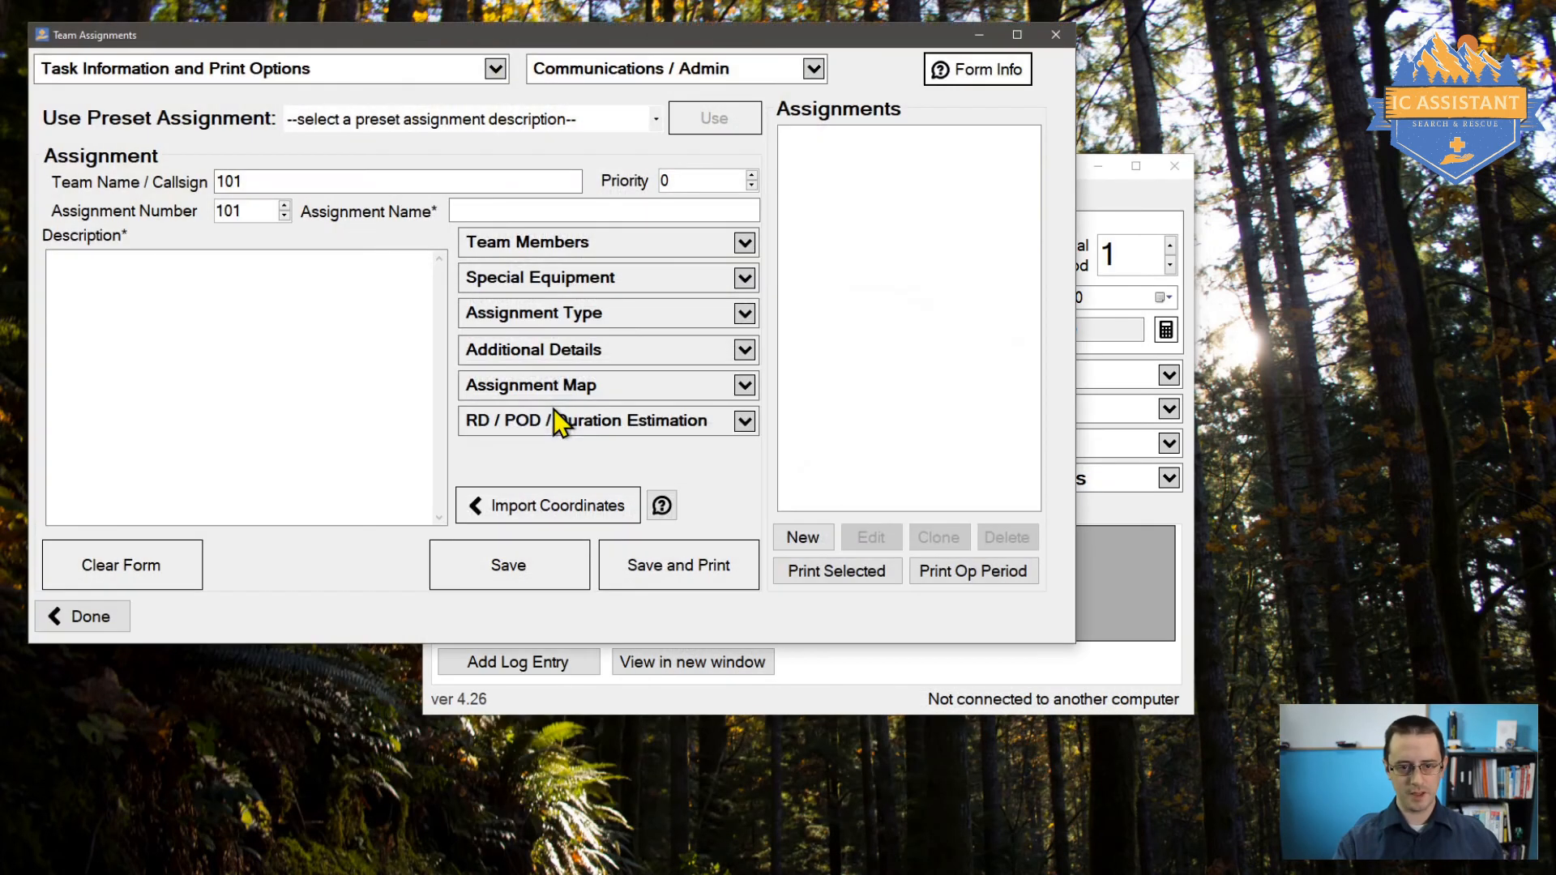
left_click(467, 121)
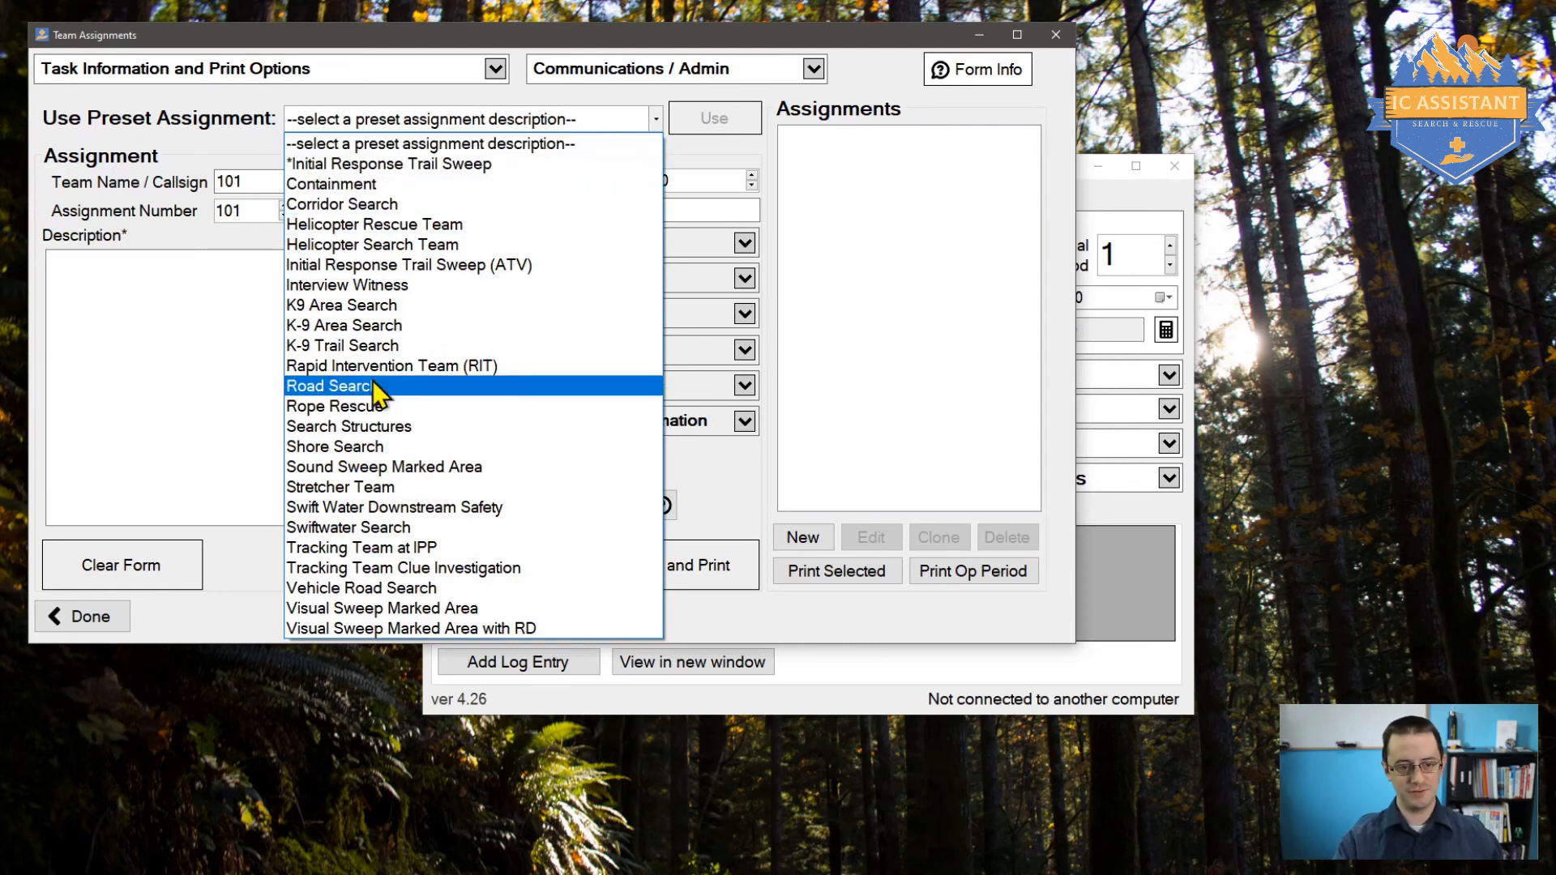
left_click(849, 140)
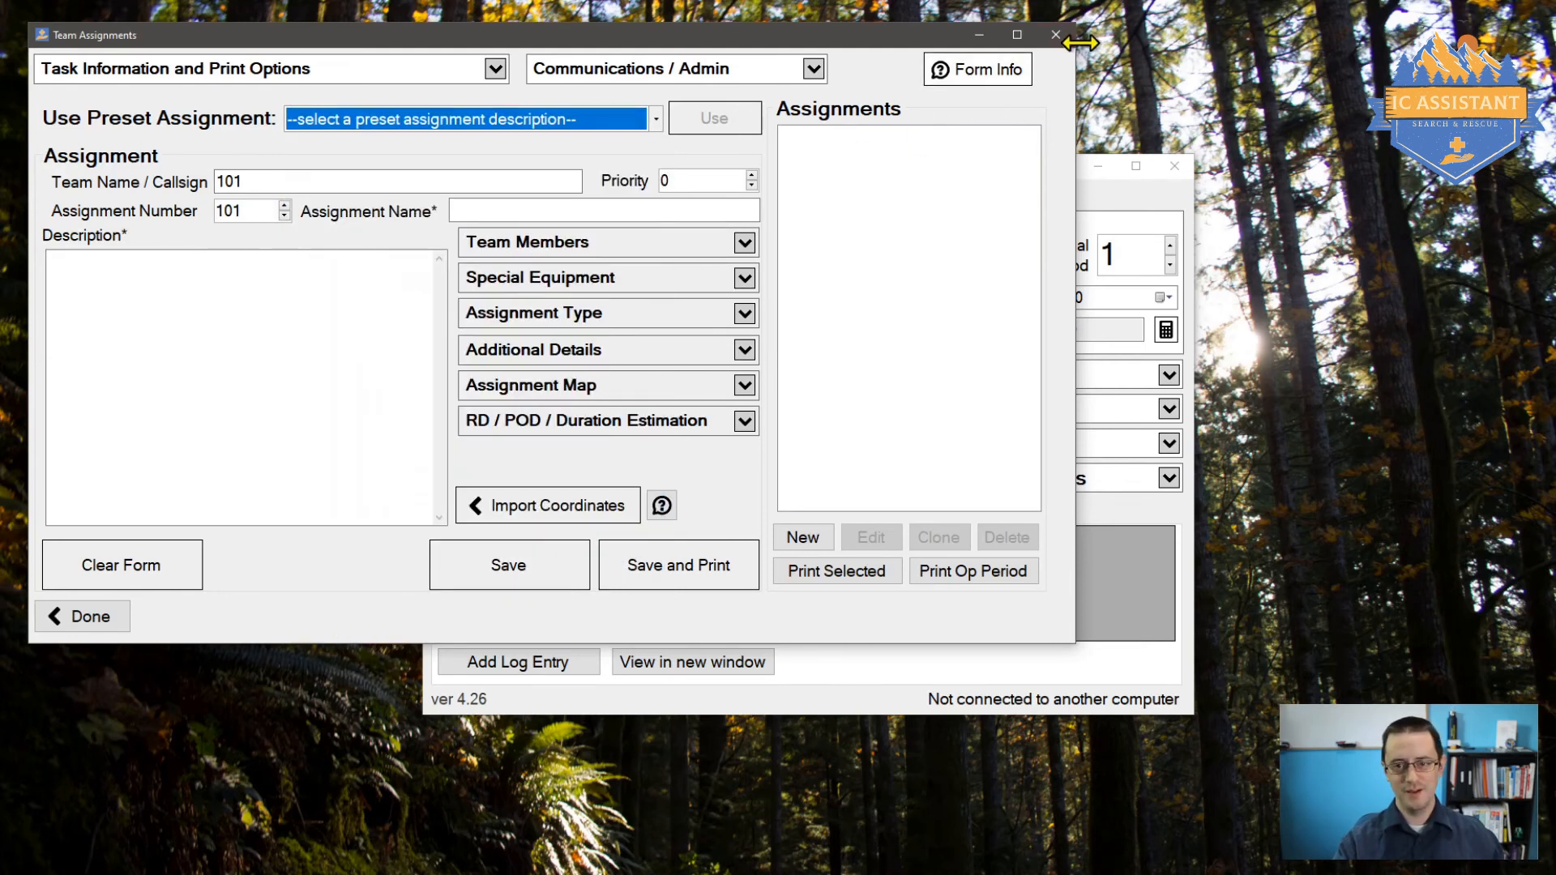
left_click(1055, 35)
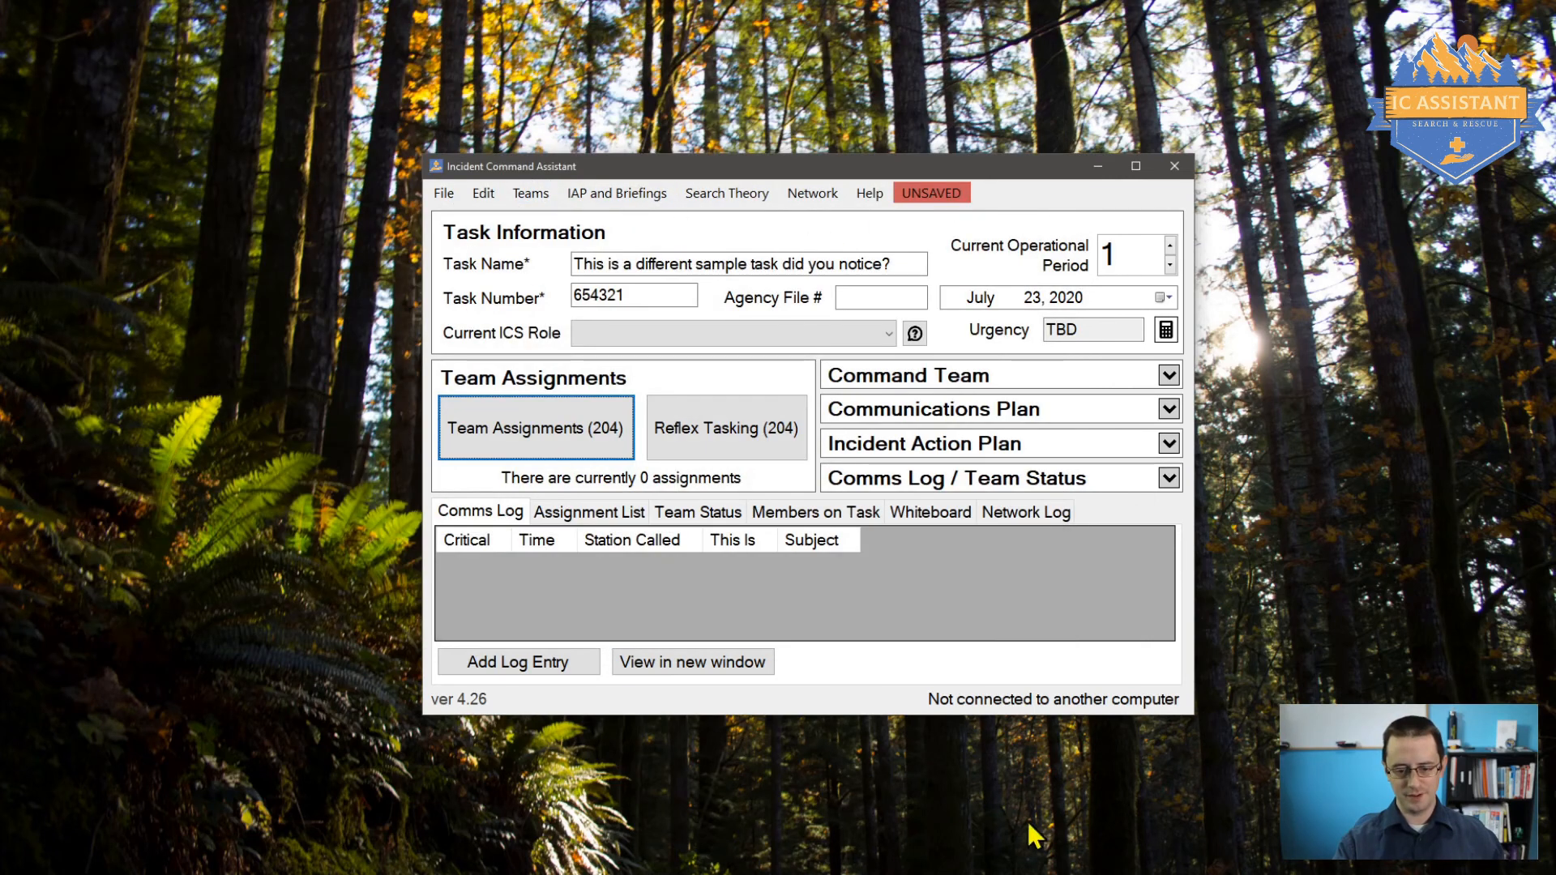
Examine the Bears preset safety plan's precautions, instructions and safety equipment in an enlarged window, and close it without changes
left_click(1172, 823)
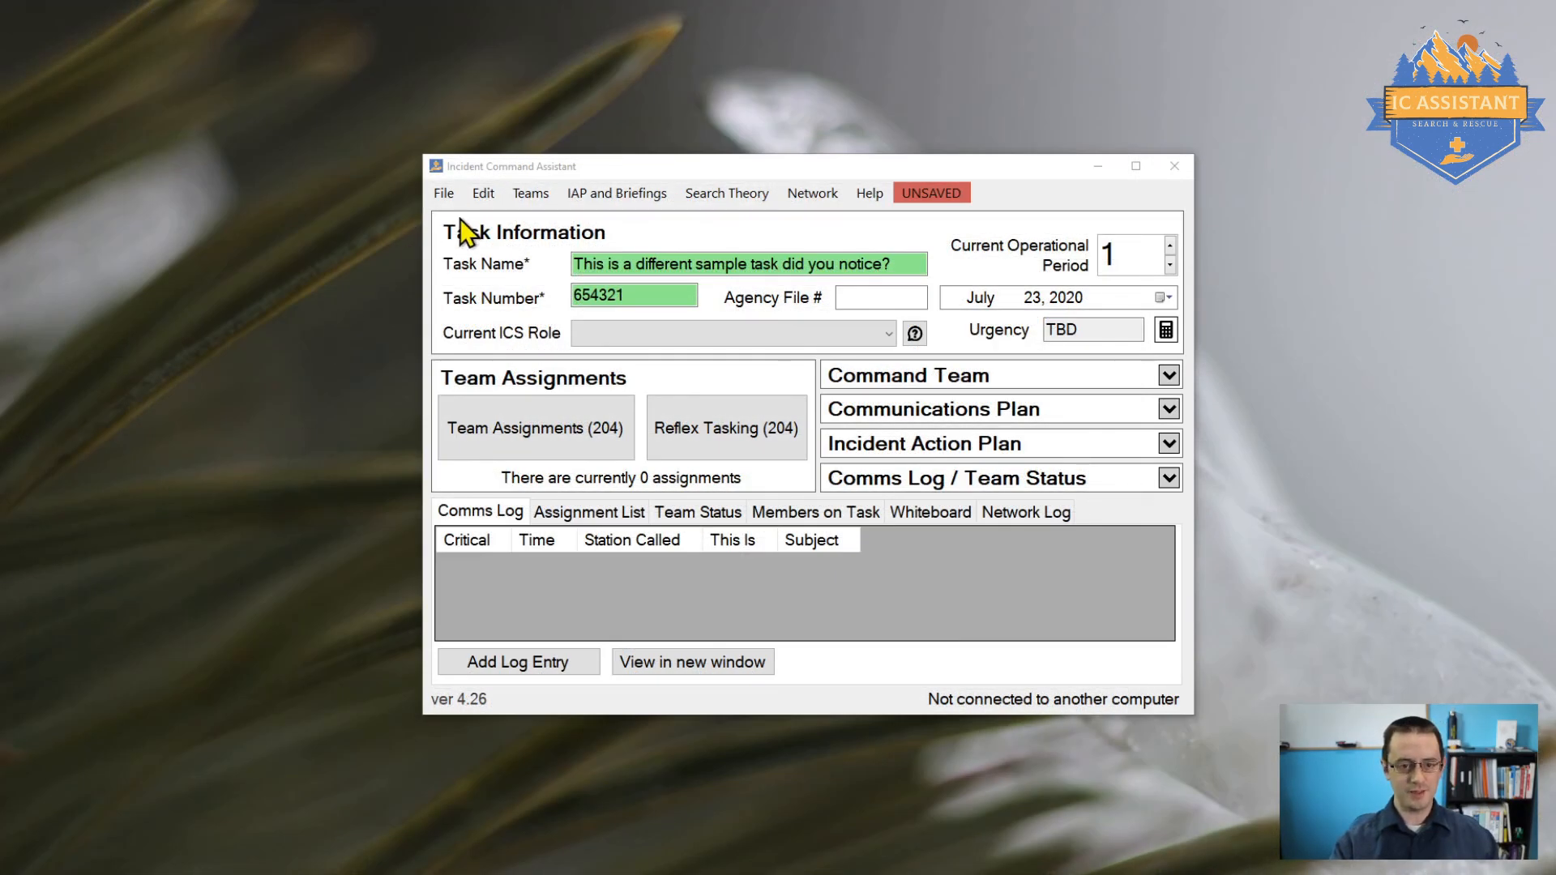
left_click(481, 196)
left_click(482, 196)
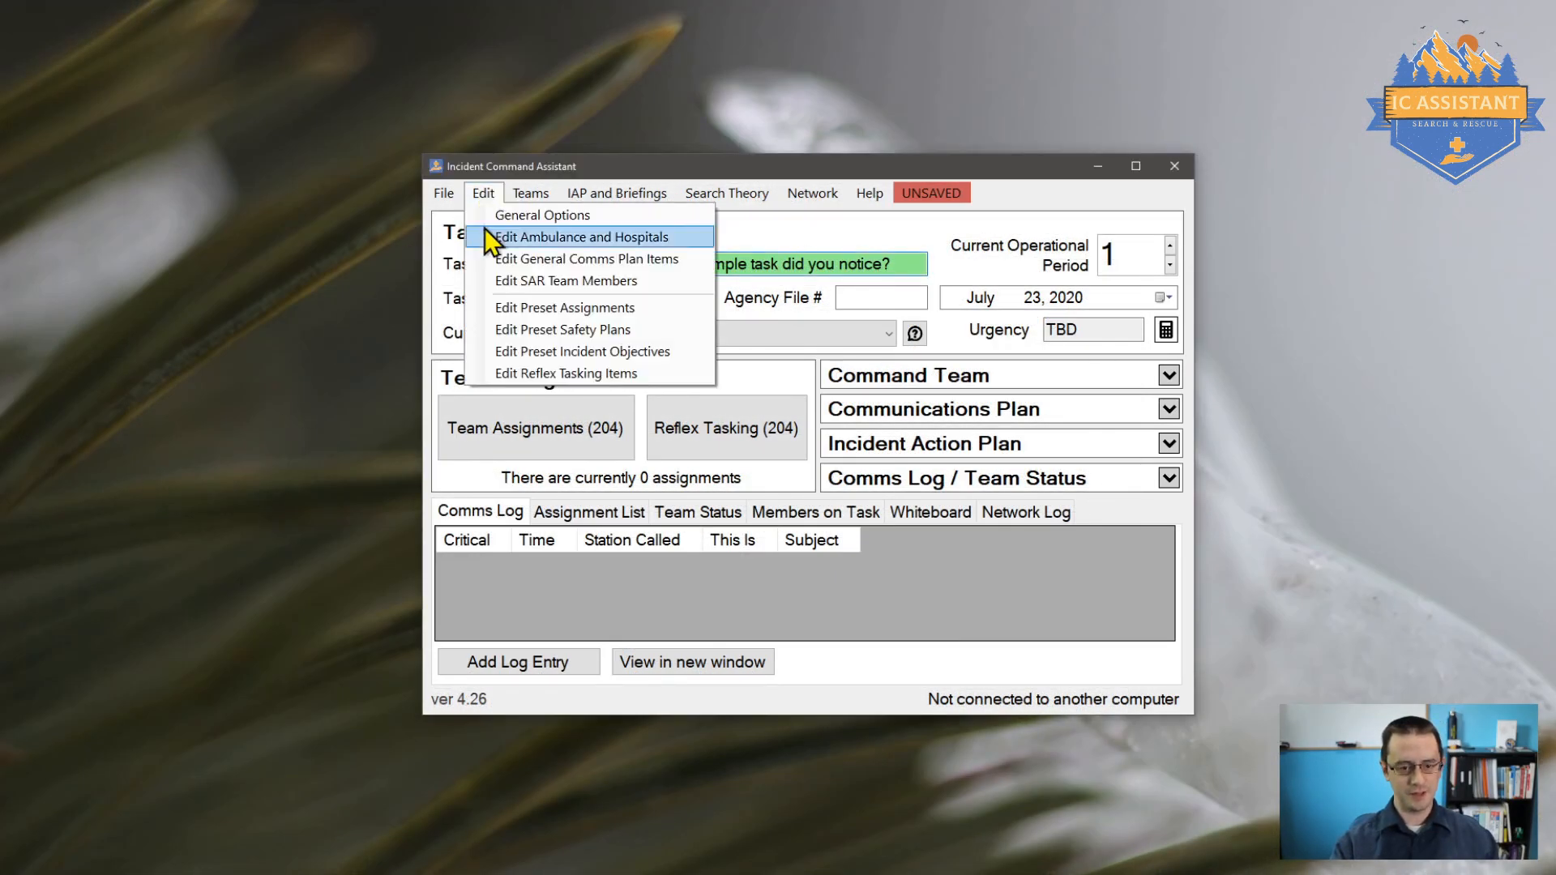
left_click(490, 333)
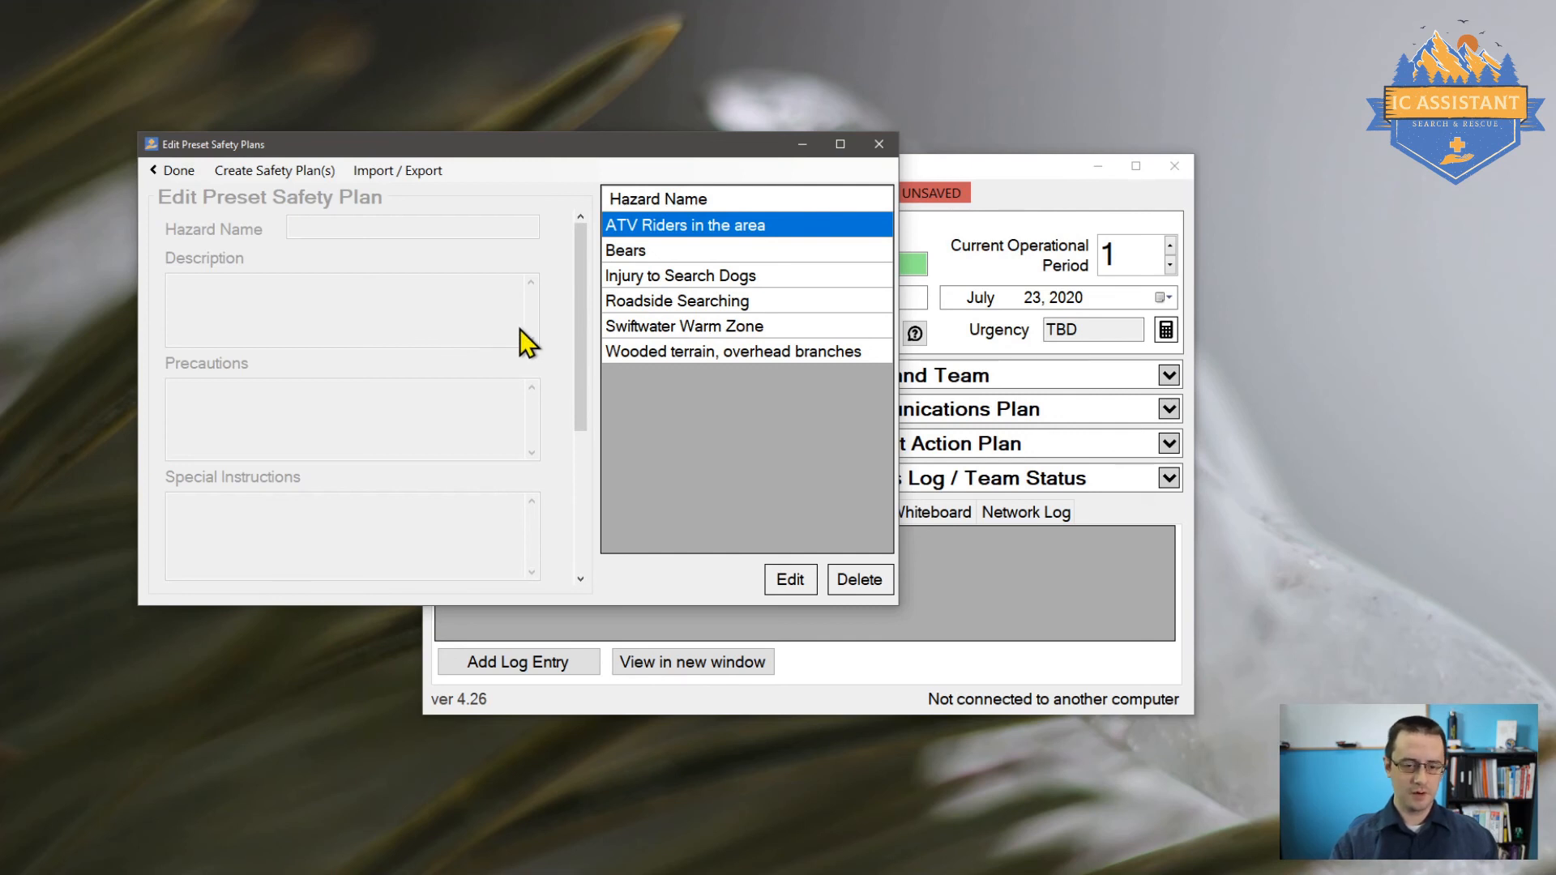
left_click(653, 254)
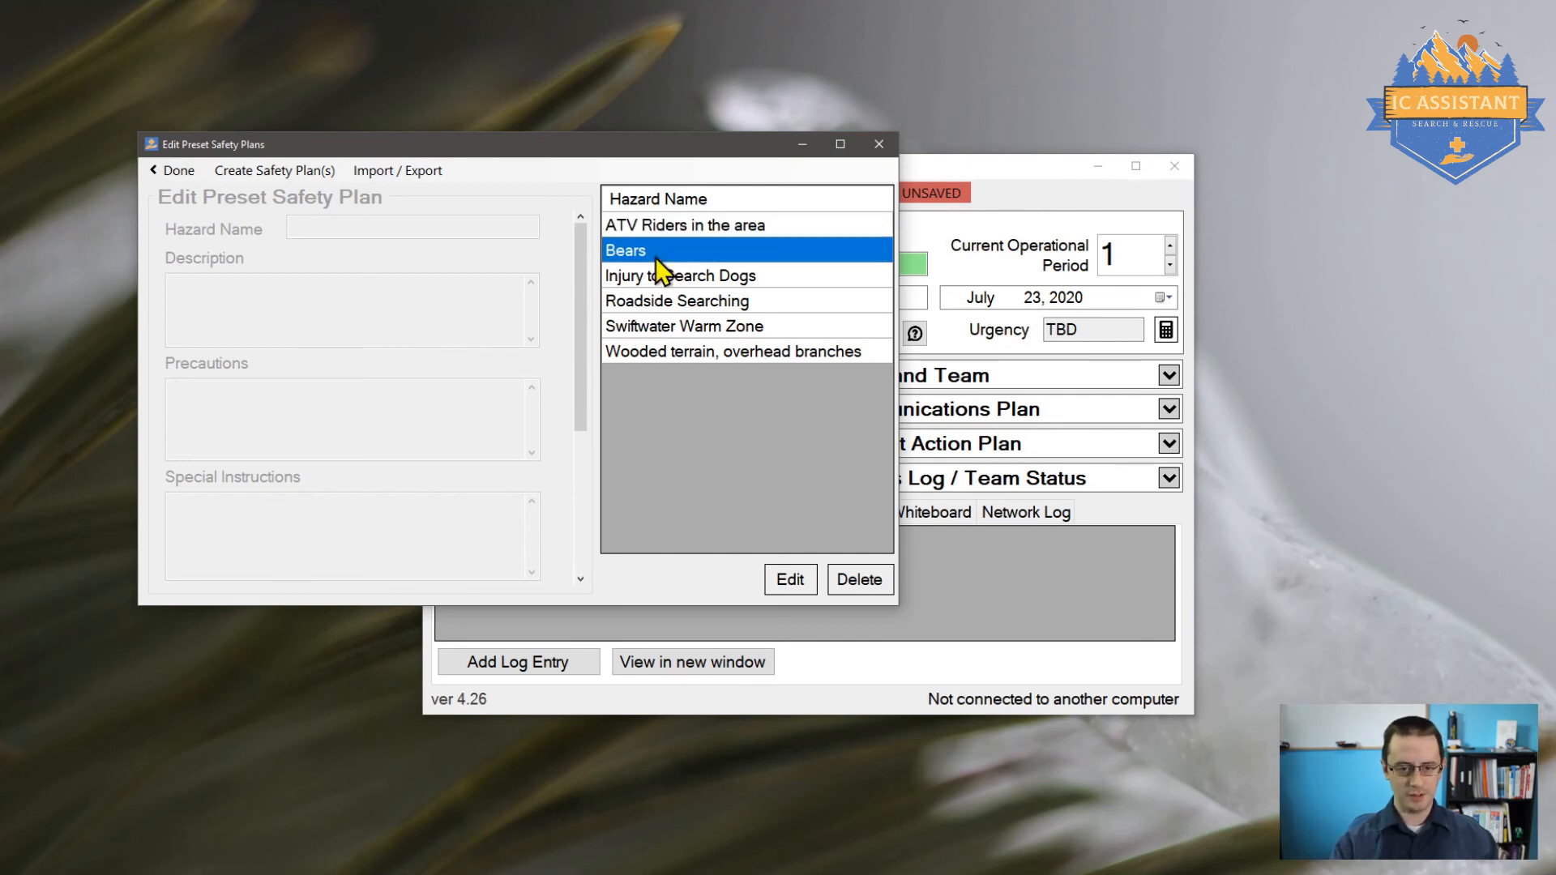
left_click(790, 593)
left_click_drag(891, 610, 1200, 865)
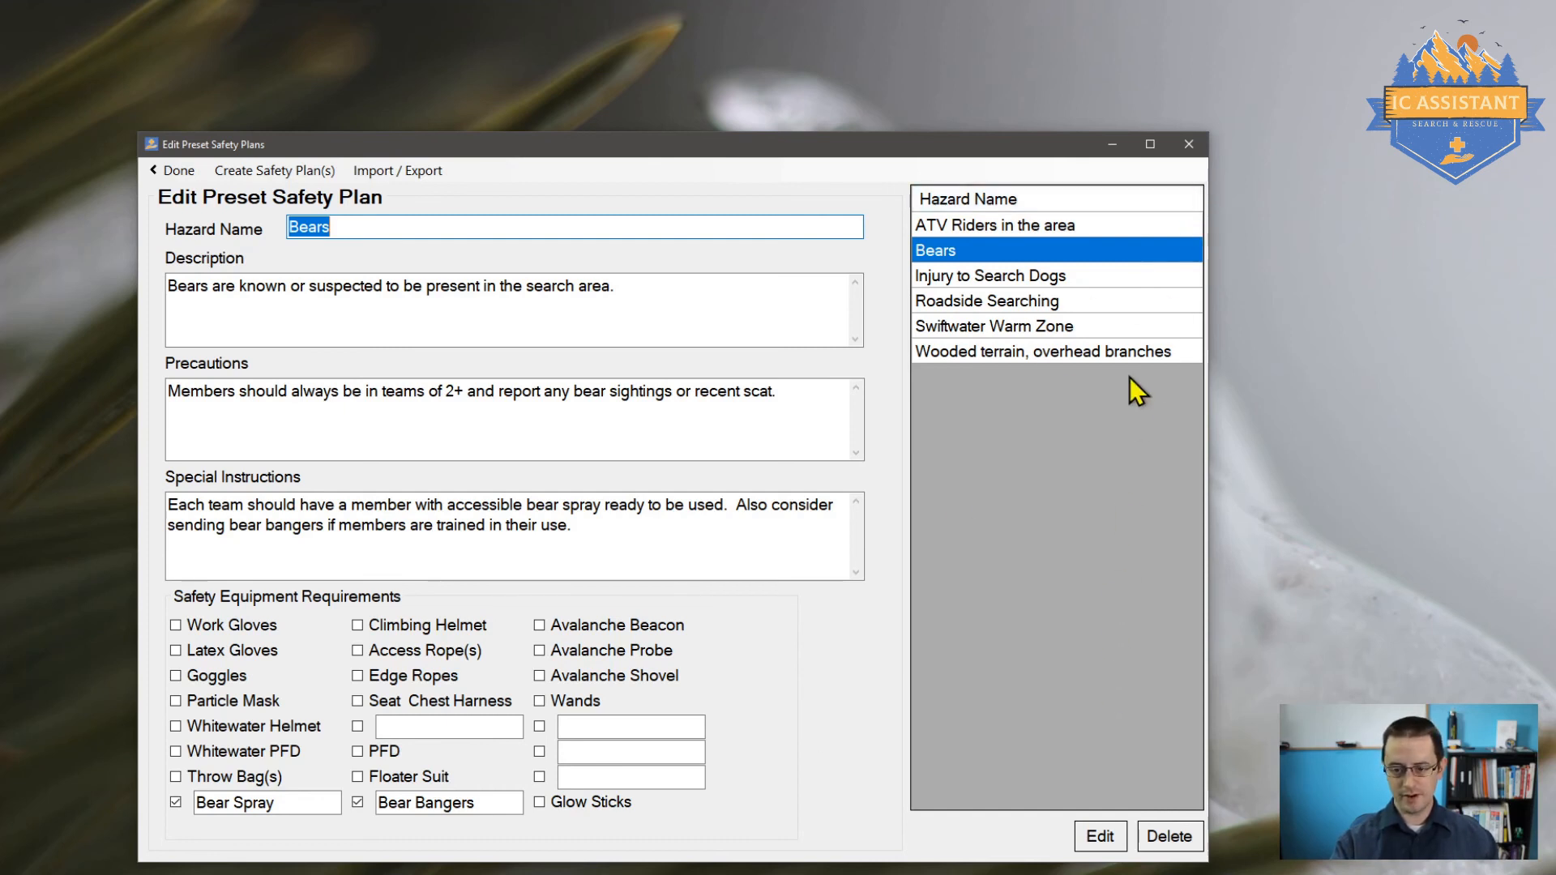
left_click(1197, 139)
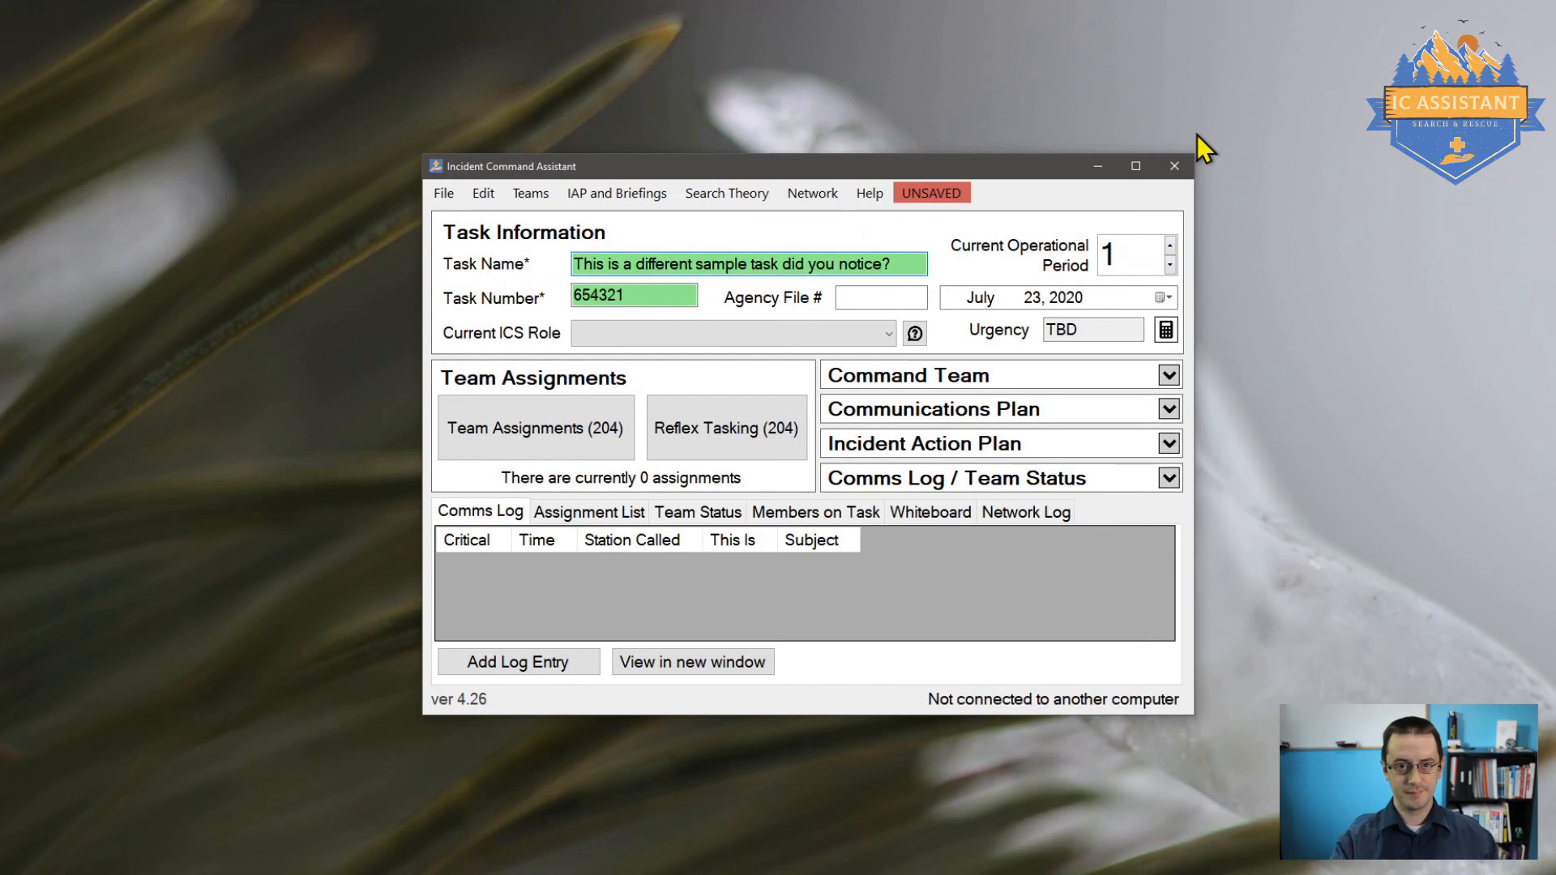
Open the list of preset incident objectives
left_click(475, 197)
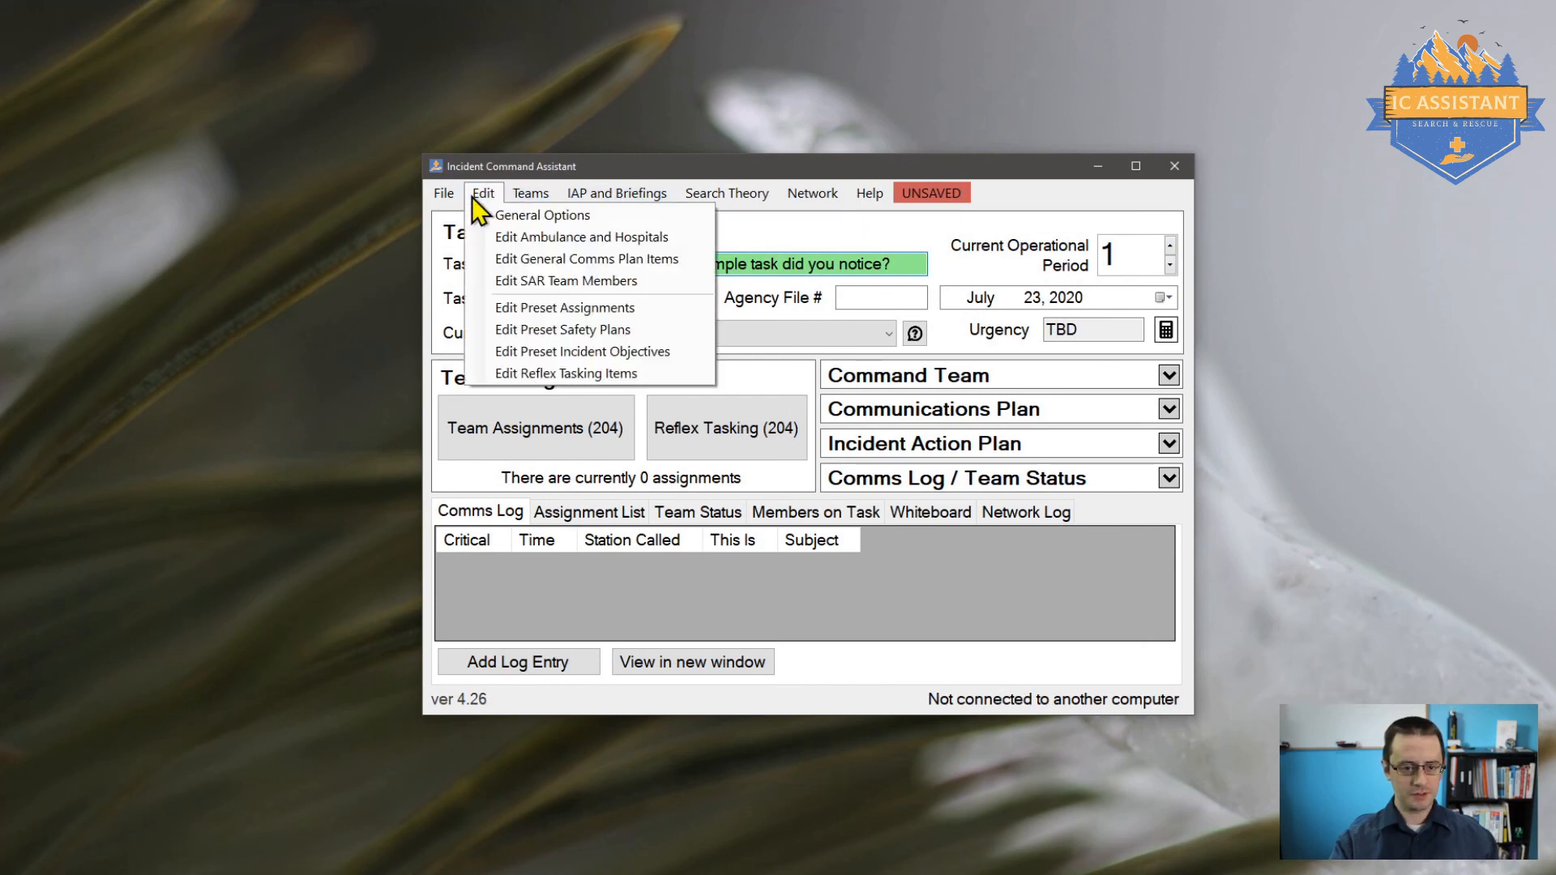
left_click(697, 352)
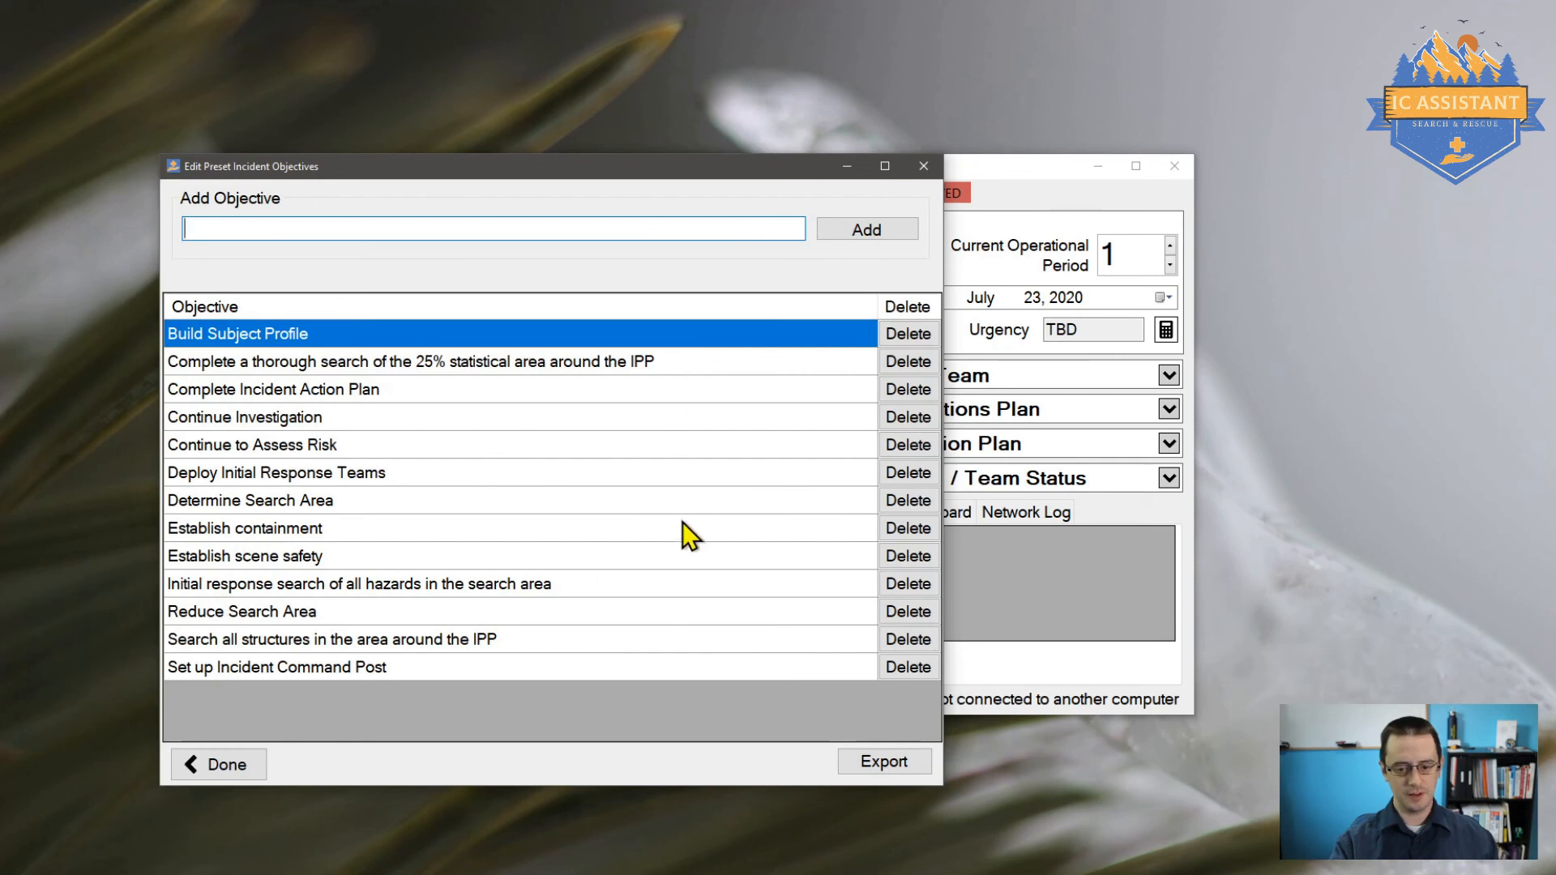